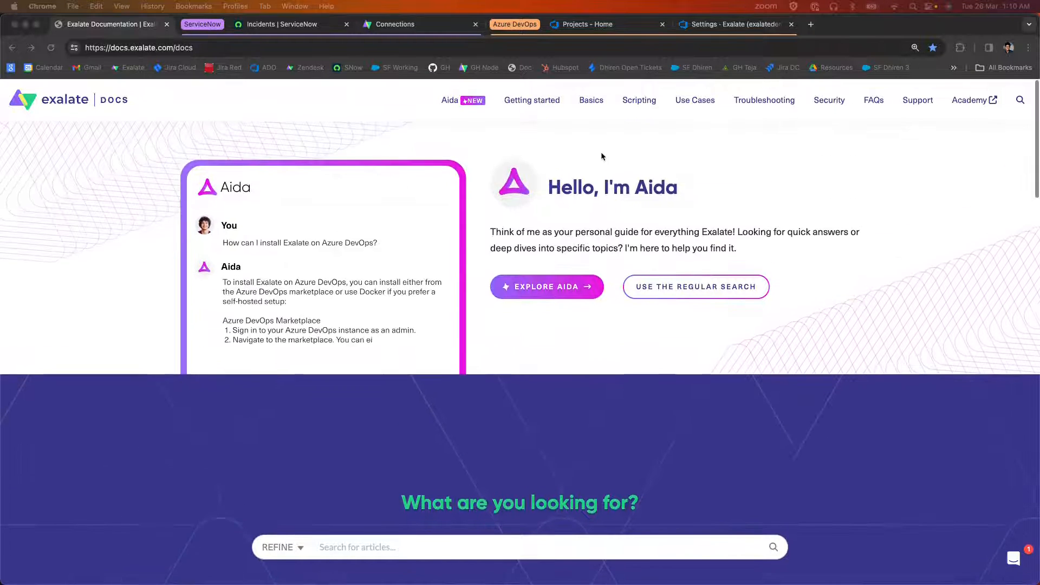
Choose Azure DevOps and ServiceNow as the two platforms to synchronize on the Exalate documentation home page.
left_click_drag(219, 52, 86, 49)
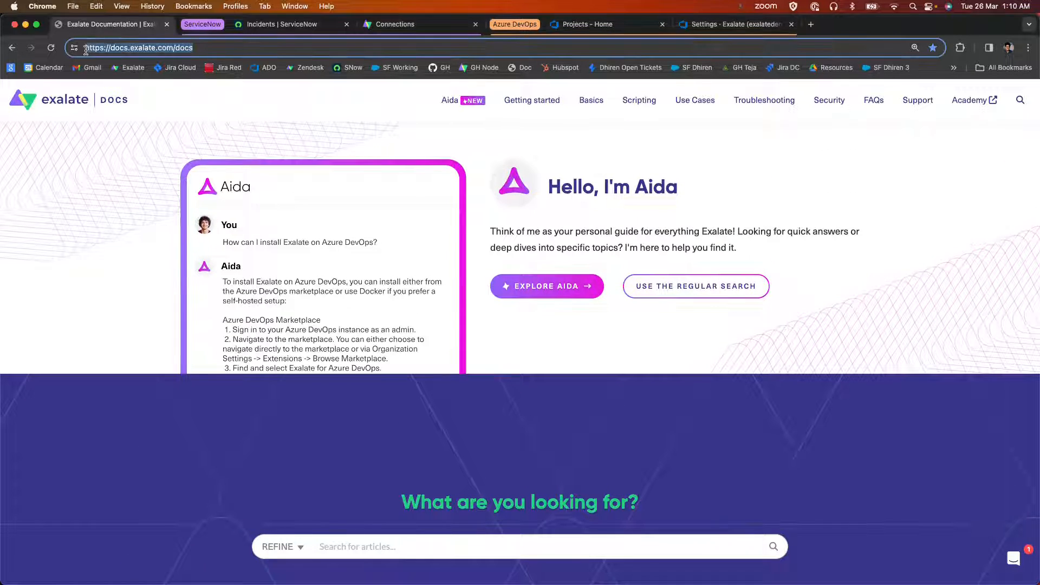
left_click(147, 210)
scroll(487, 422, "down", 10)
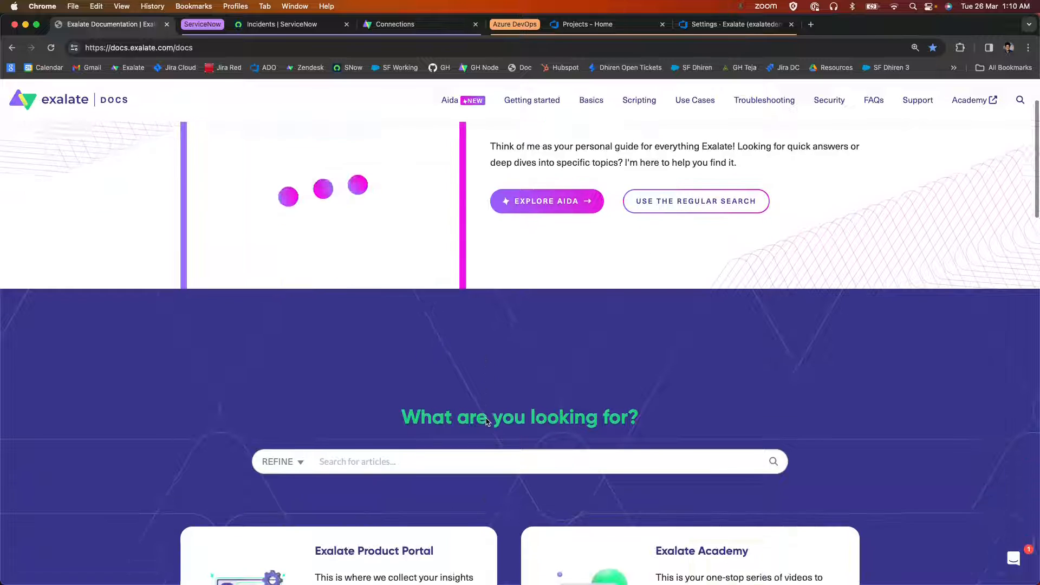
scroll(397, 331, "down", 3)
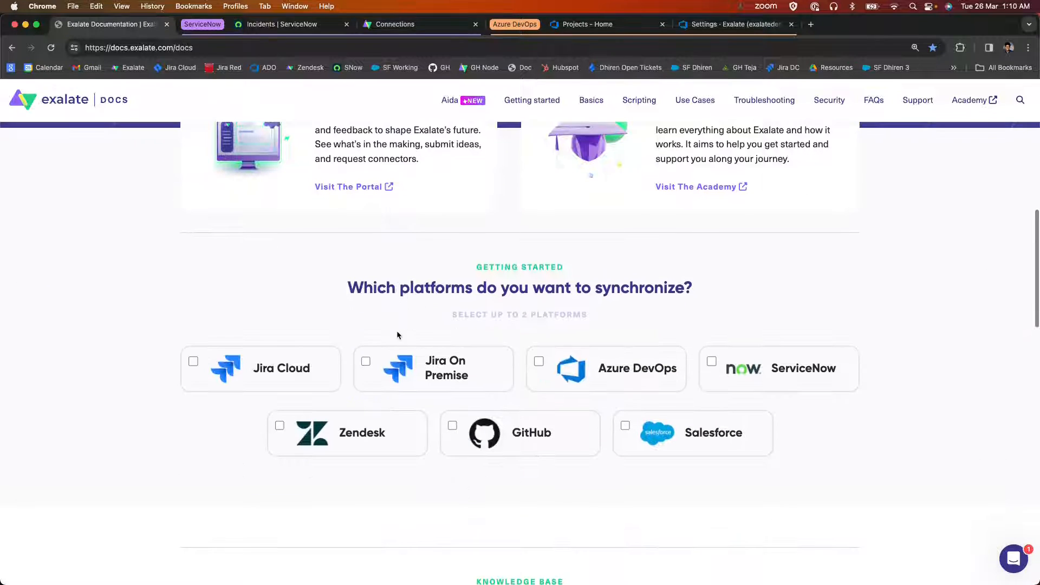
left_click(539, 362)
left_click(711, 361)
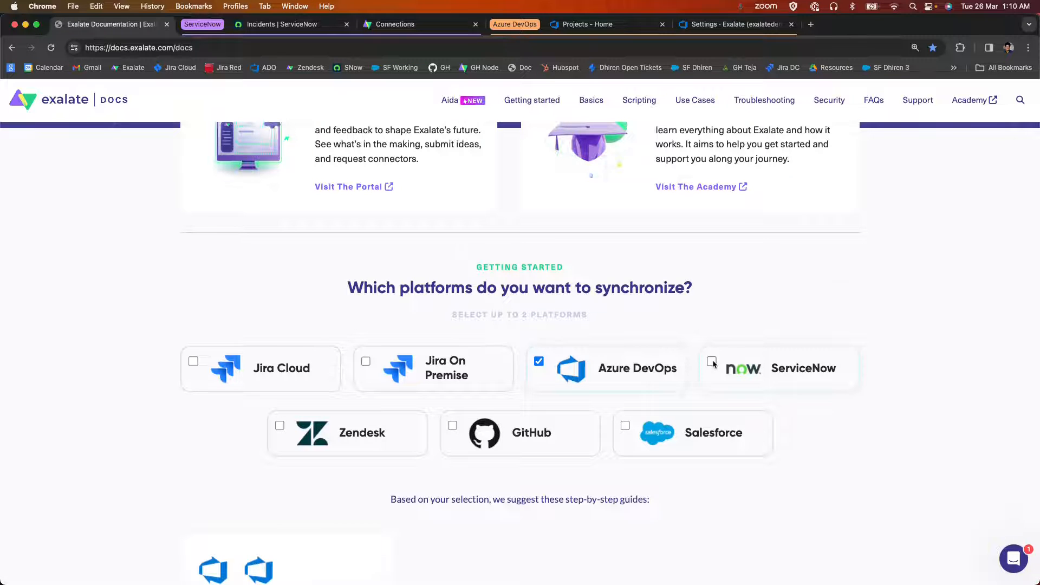
Open the suggested tutorial for the Azure DevOps - ServiceNow integration.
scroll(513, 379, "down", 10)
left_click_drag(186, 205, 348, 211)
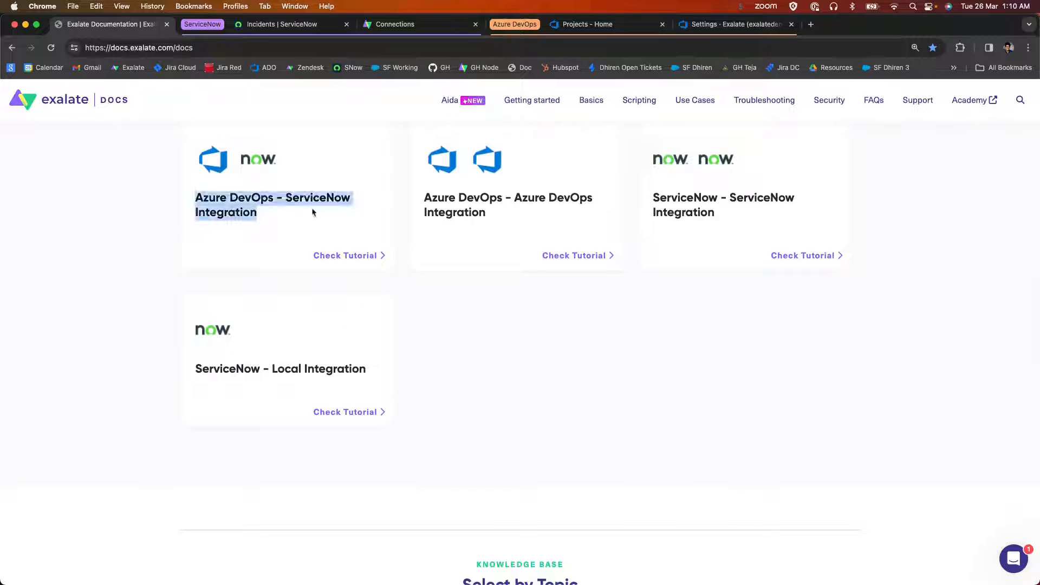
left_click(350, 264)
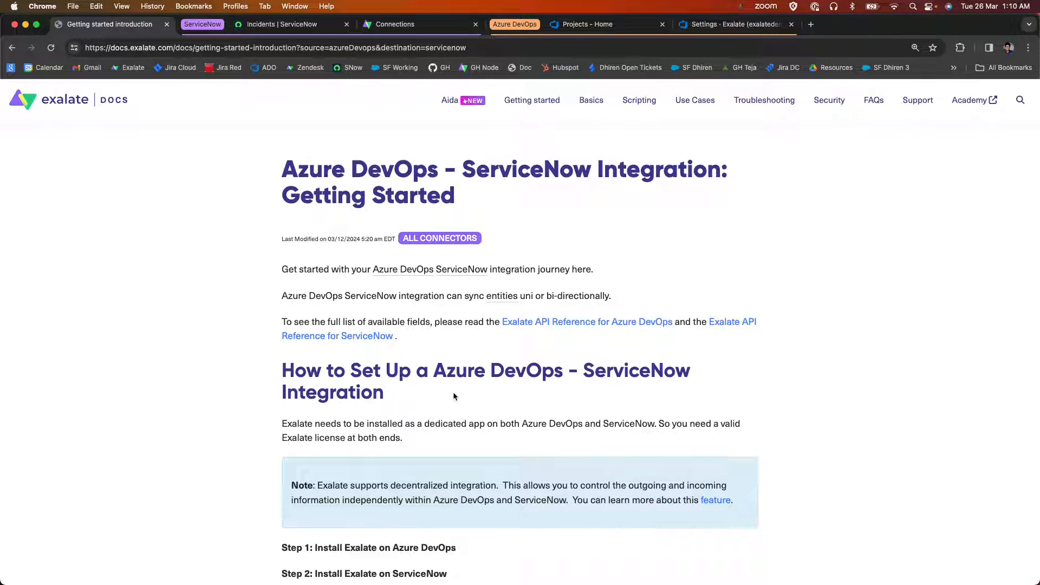
Review the five setup steps listed for the Azure DevOps - ServiceNow integration and start the step-by-step guide.
scroll(453, 394, "down", 5)
left_click_drag(271, 301, 384, 324)
left_click_drag(277, 336, 547, 358)
left_click_drag(274, 383, 278, 409)
left_click(416, 407)
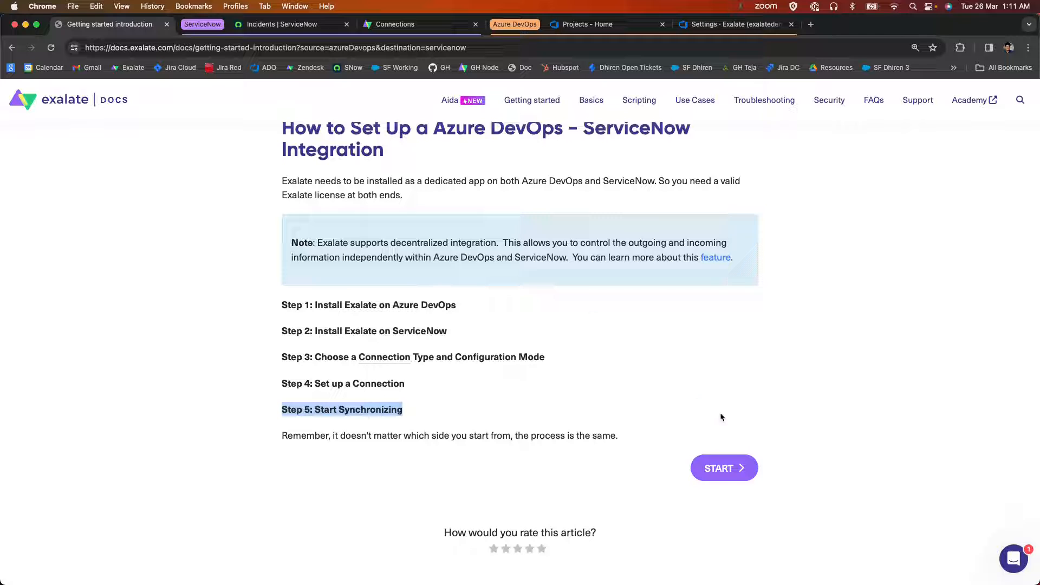
left_click(725, 479)
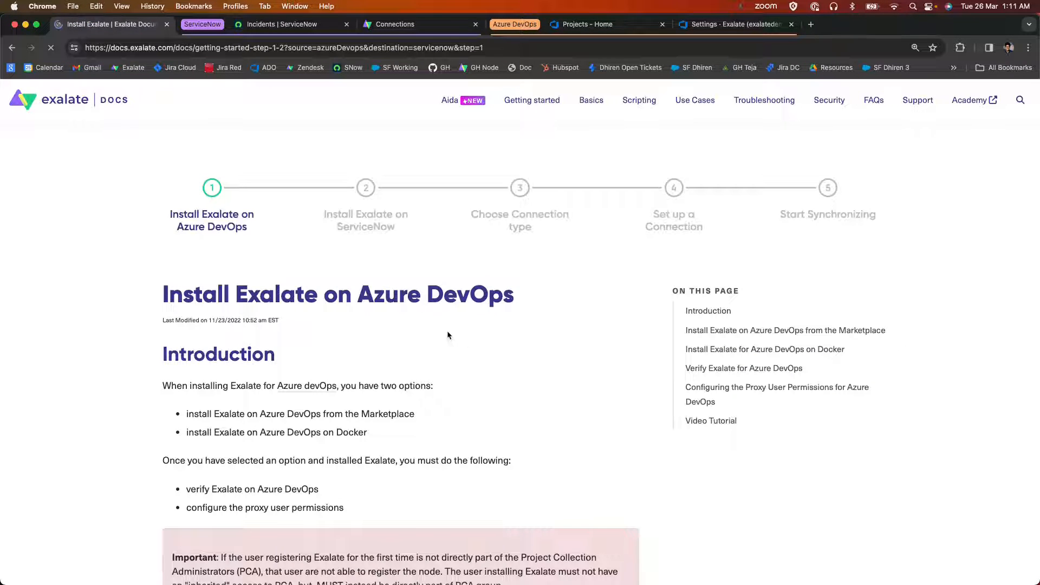
Read through the Install Exalate on Azure DevOps instructions to the end of the article and continue to the ServiceNow installation page.
scroll(131, 297, "down", 2)
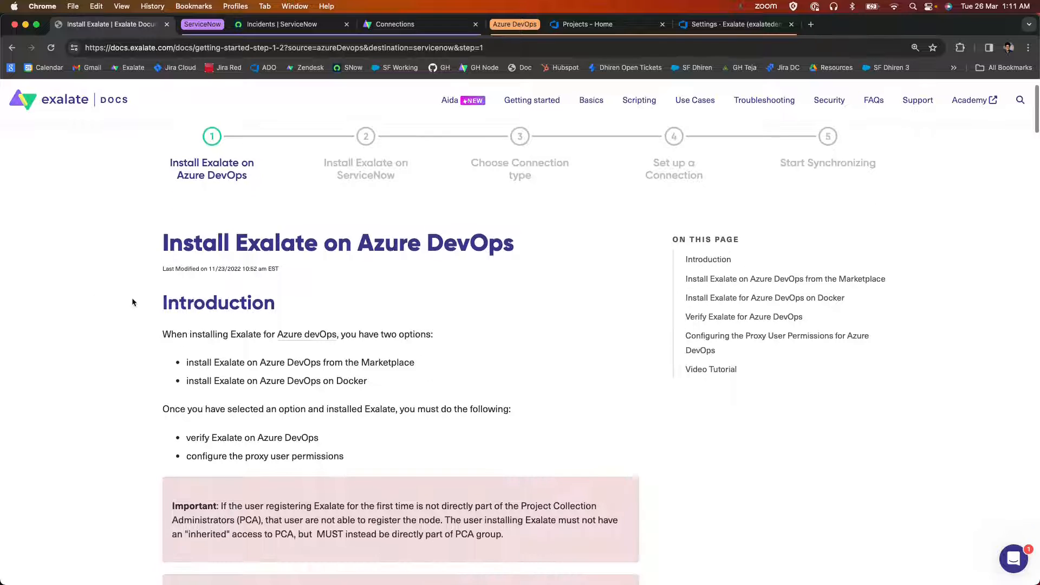
left_click_drag(135, 233, 571, 231)
scroll(506, 325, "down", 7)
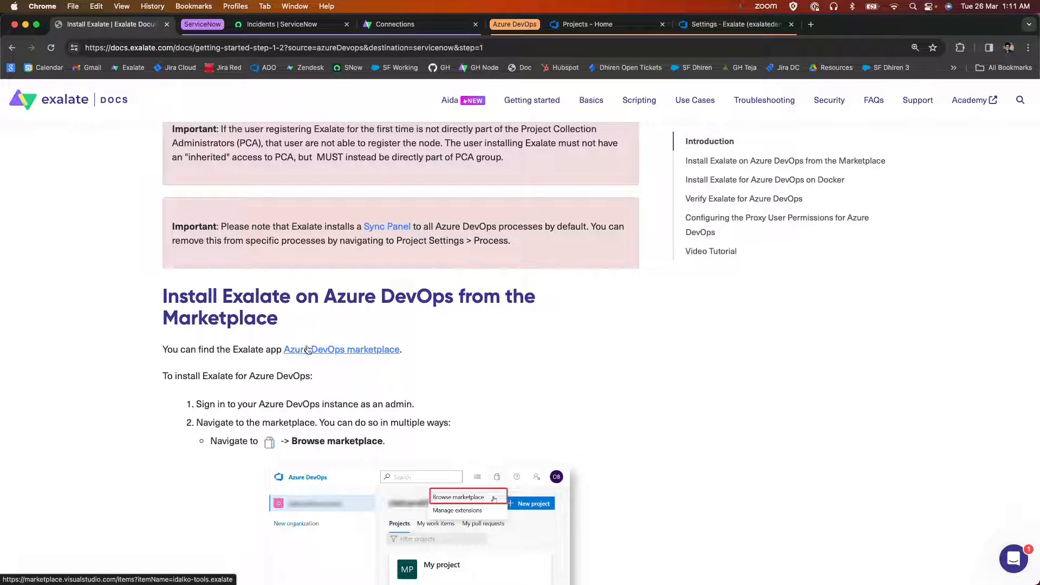
scroll(307, 350, "down", 2)
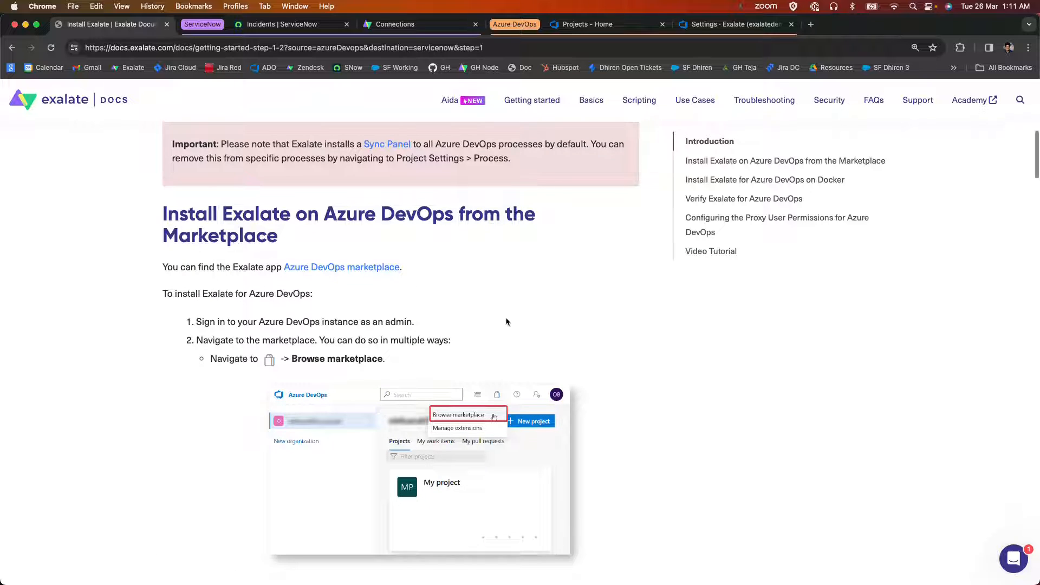
scroll(506, 321, "down", 1)
scroll(467, 300, "down", 2)
scroll(466, 300, "down", 7)
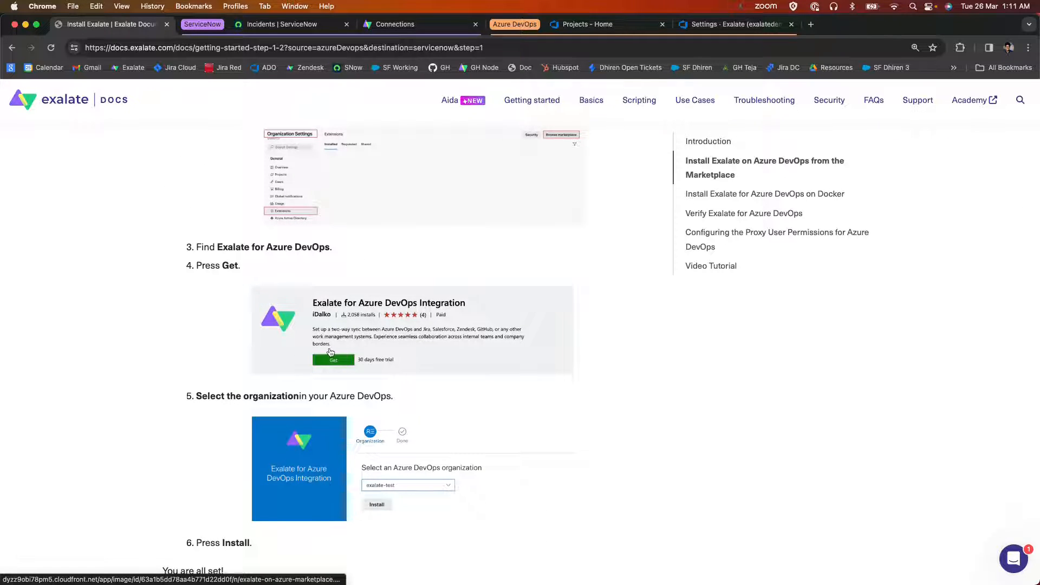
scroll(330, 360, "down", 4)
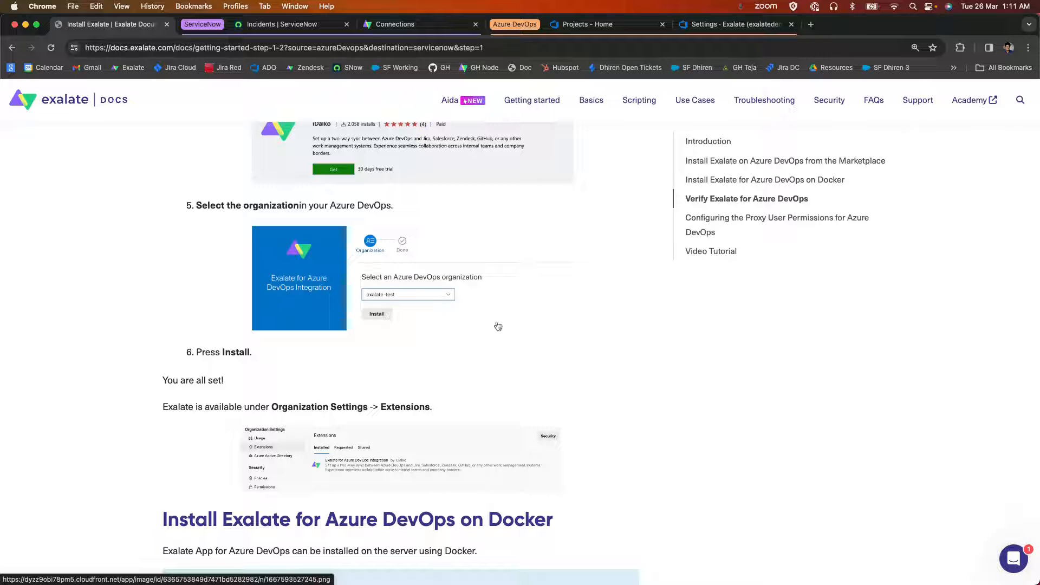
scroll(547, 335, "down", 10)
scroll(547, 335, "down", 20)
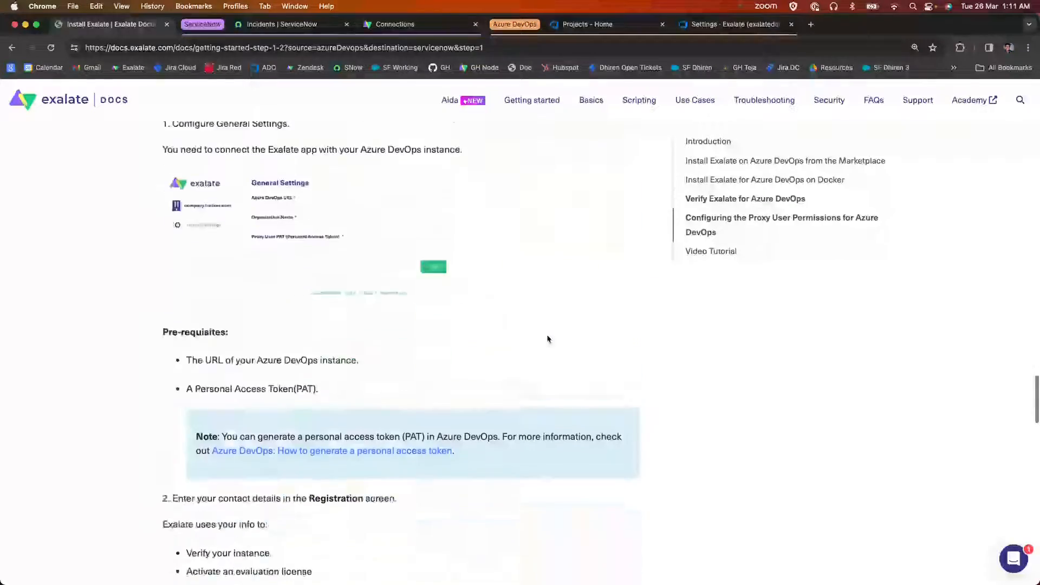
scroll(547, 339, "down", 10)
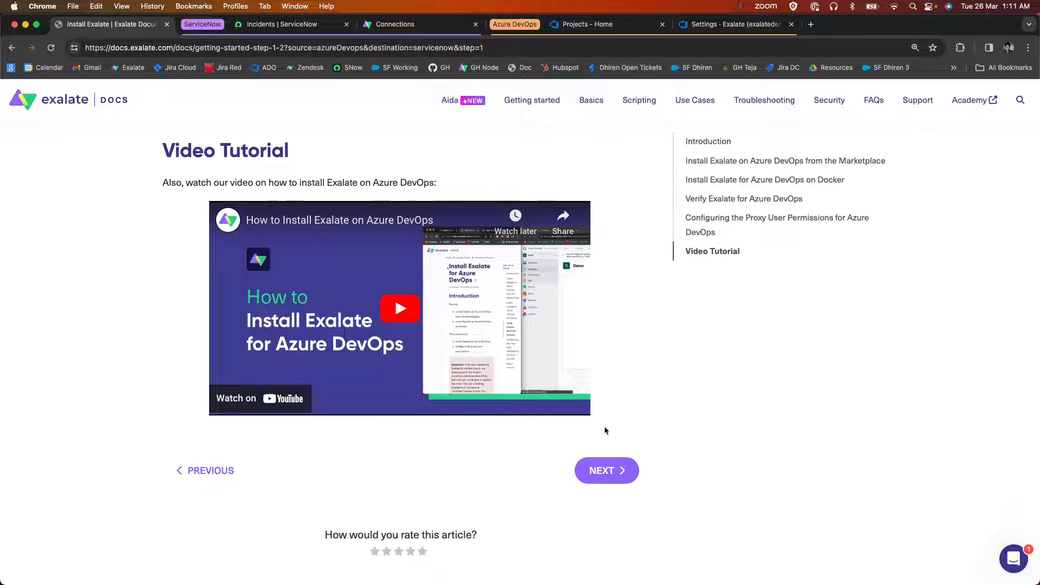
left_click(619, 483)
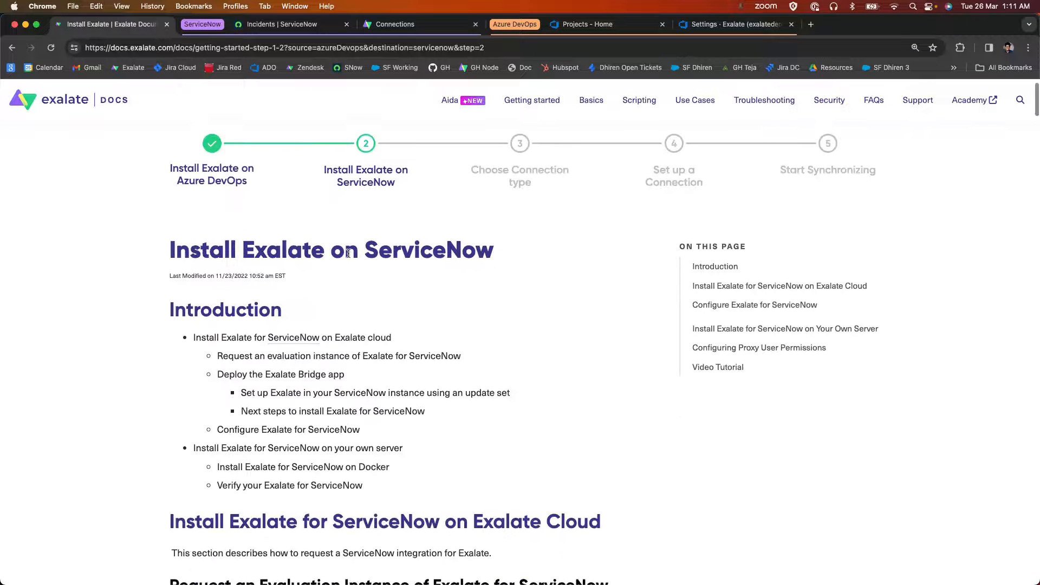
Examine how to request an Exalate evaluation instance for ServiceNow and the note on deploying the bridge with an update set.
left_click_drag(493, 253, 99, 256)
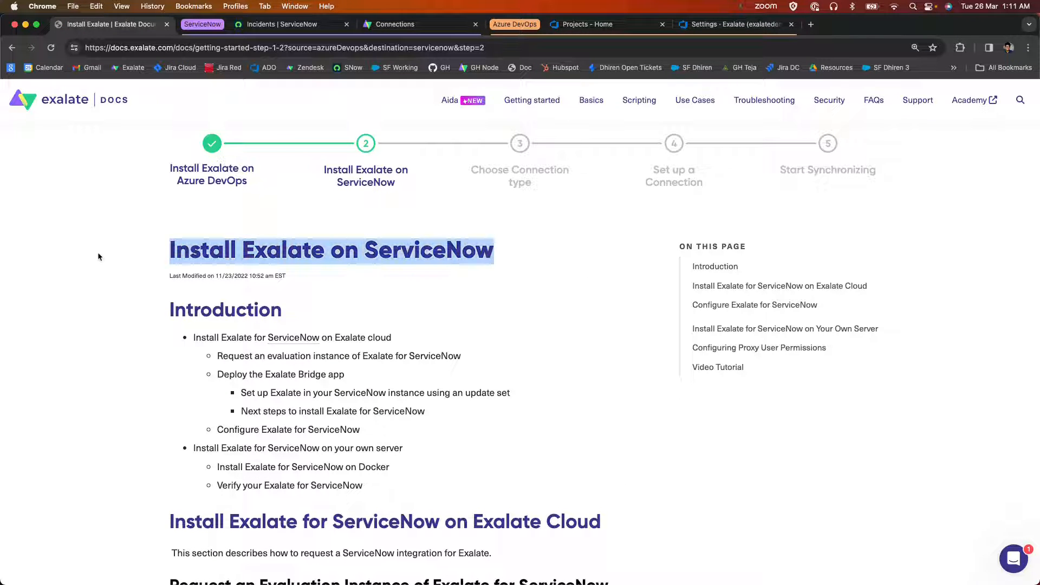
left_click(99, 256)
scroll(98, 254, "down", 8)
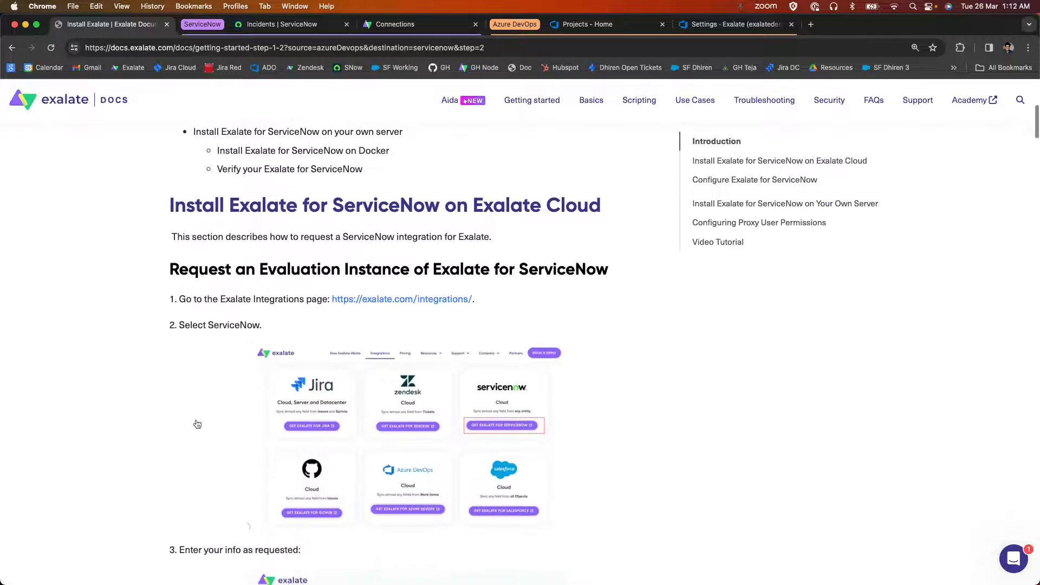
scroll(196, 420, "down", 2)
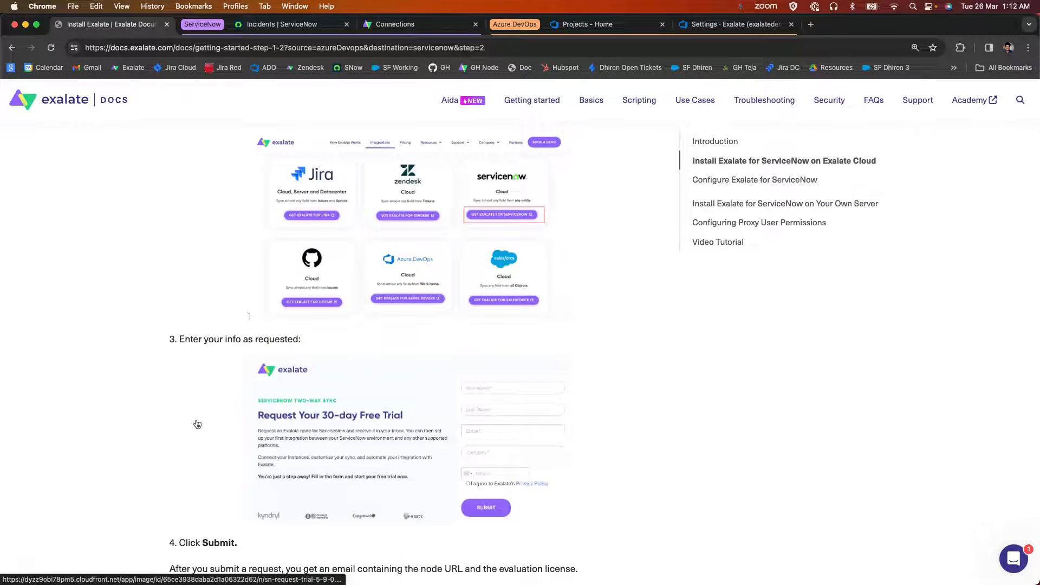
scroll(197, 424, "down", 8)
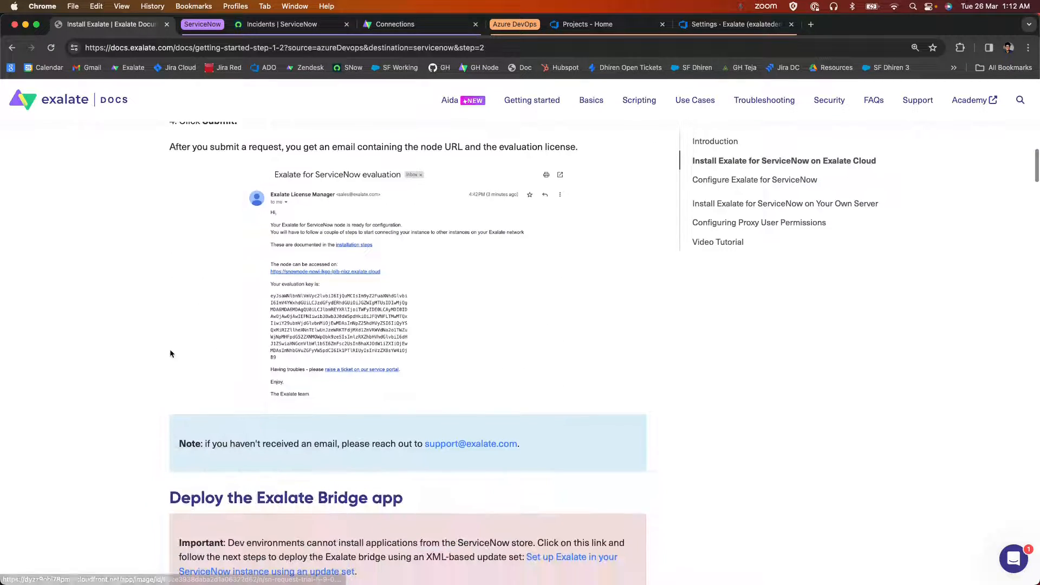
scroll(202, 313, "down", 3)
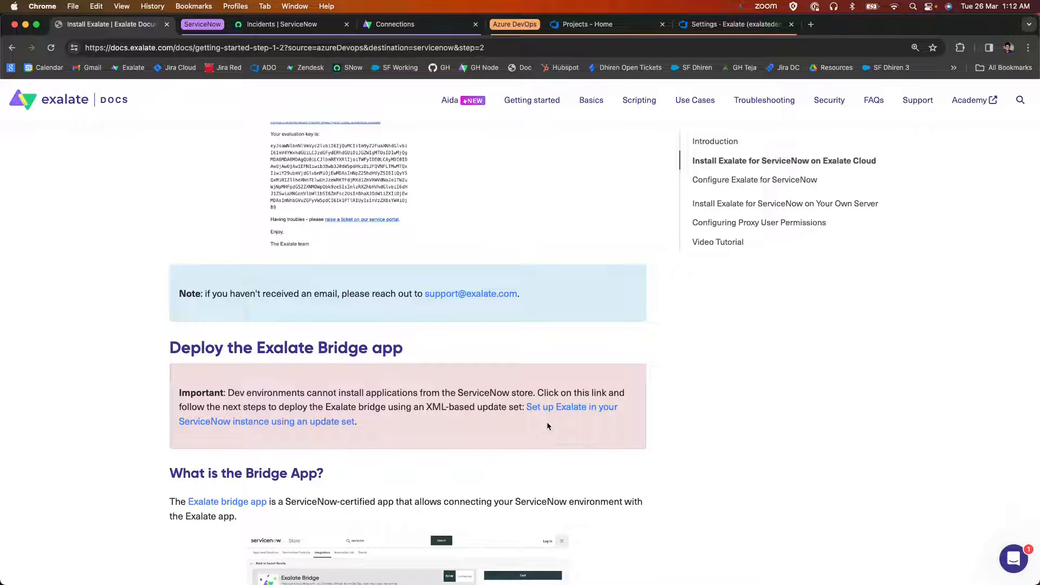
left_click_drag(507, 405, 643, 407)
left_click_drag(382, 427, 172, 423)
left_click(126, 405)
Read the Bridge App description and the remaining ServiceNow sections on OAuth tokens, own-server installation and proxy user permissions.
scroll(127, 405, "down", 2)
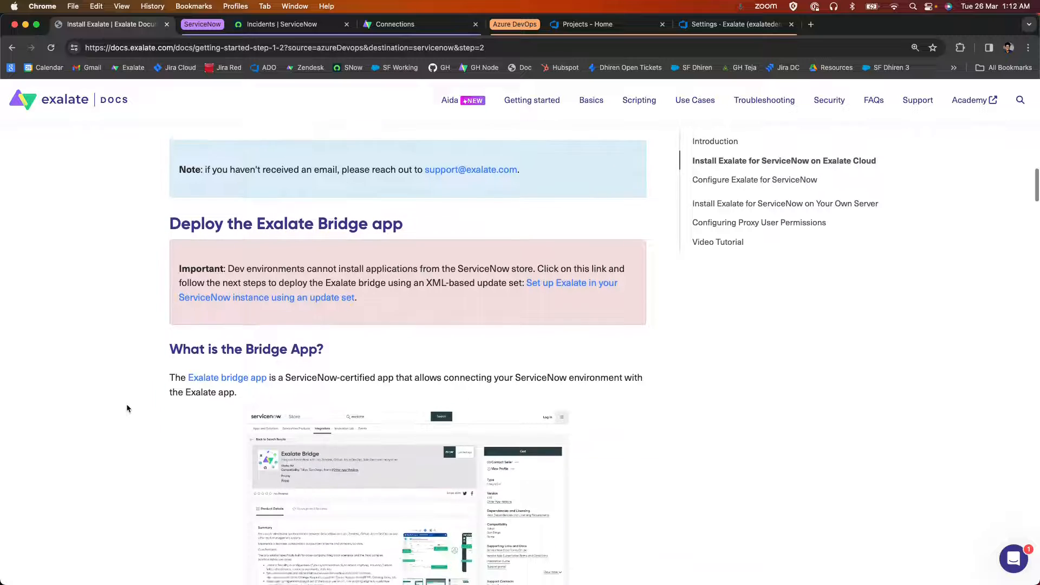
scroll(127, 408, "down", 1)
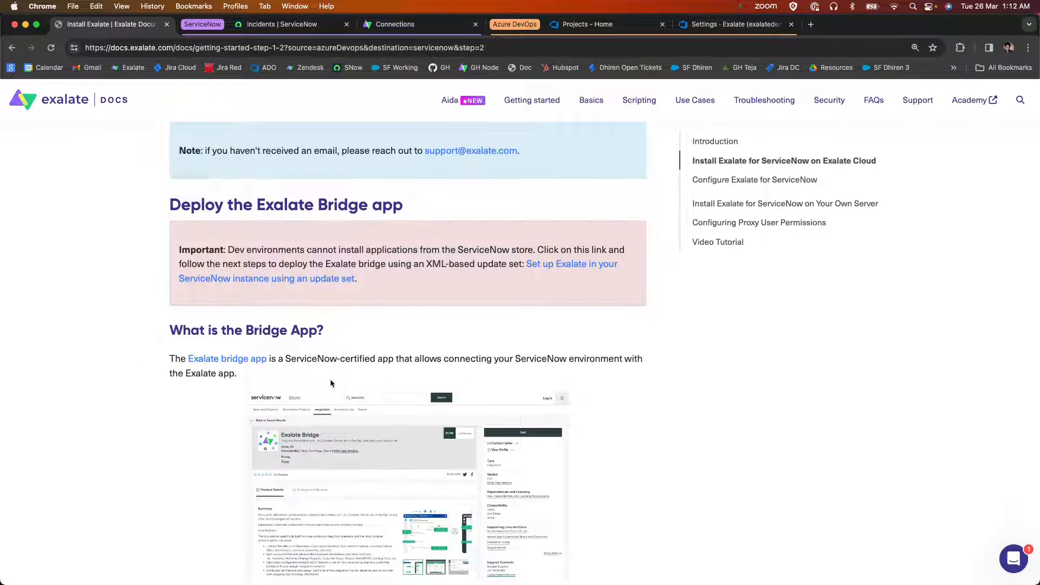
left_click_drag(181, 359, 313, 358)
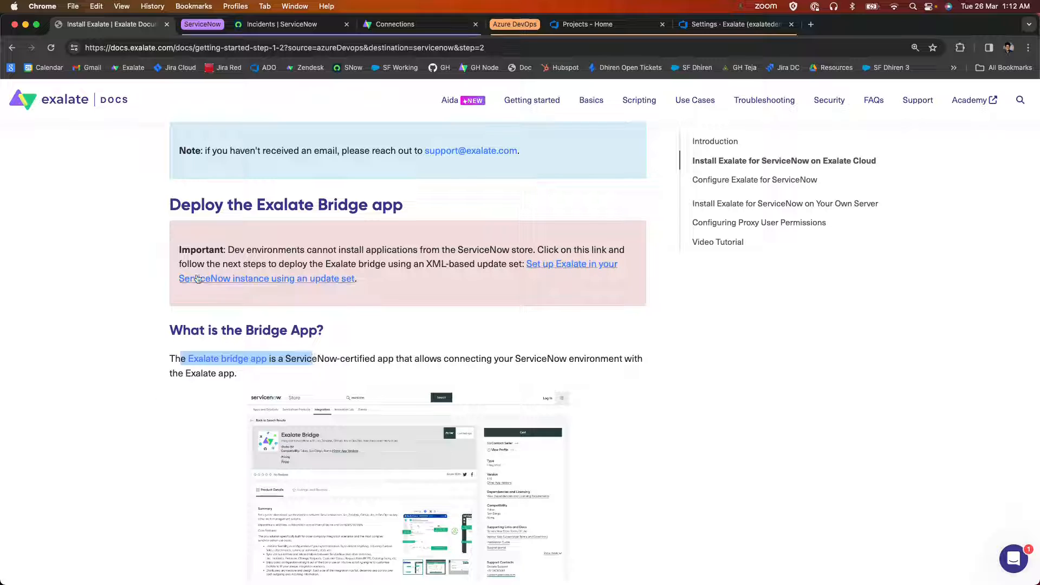
scroll(99, 352, "down", 5)
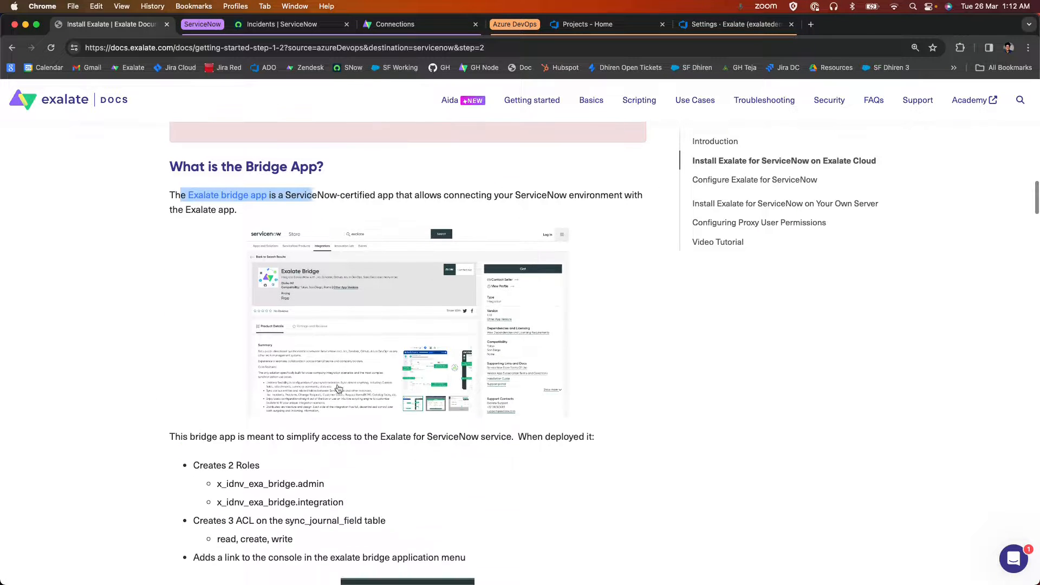
scroll(100, 354, "down", 20)
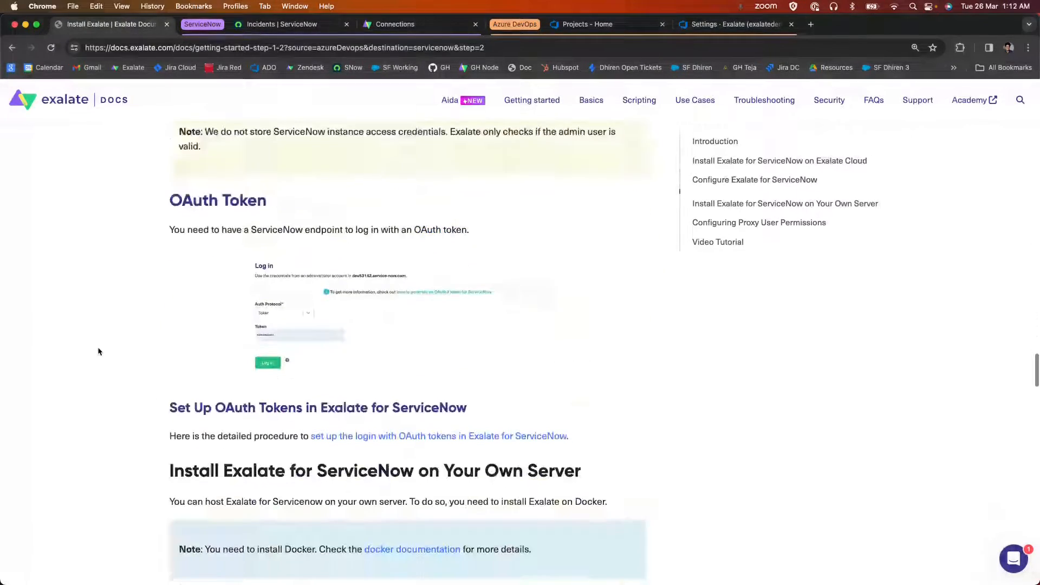
scroll(98, 351, "down", 20)
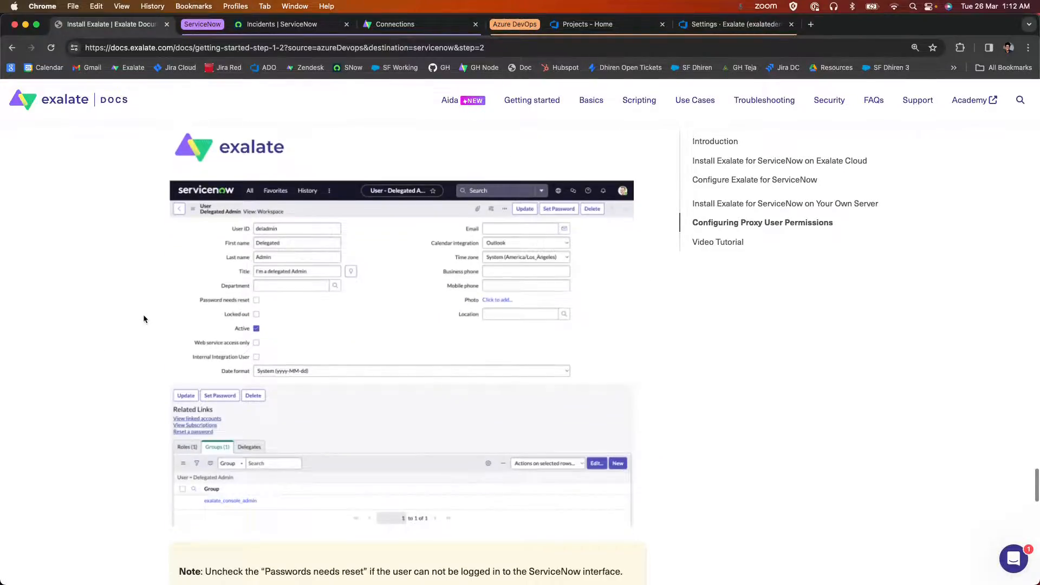
scroll(144, 318, "down", 2)
Switch to the ServiceNow instance and filter its navigation by "conso" to locate the Exalate Bridge console link.
left_click(319, 26)
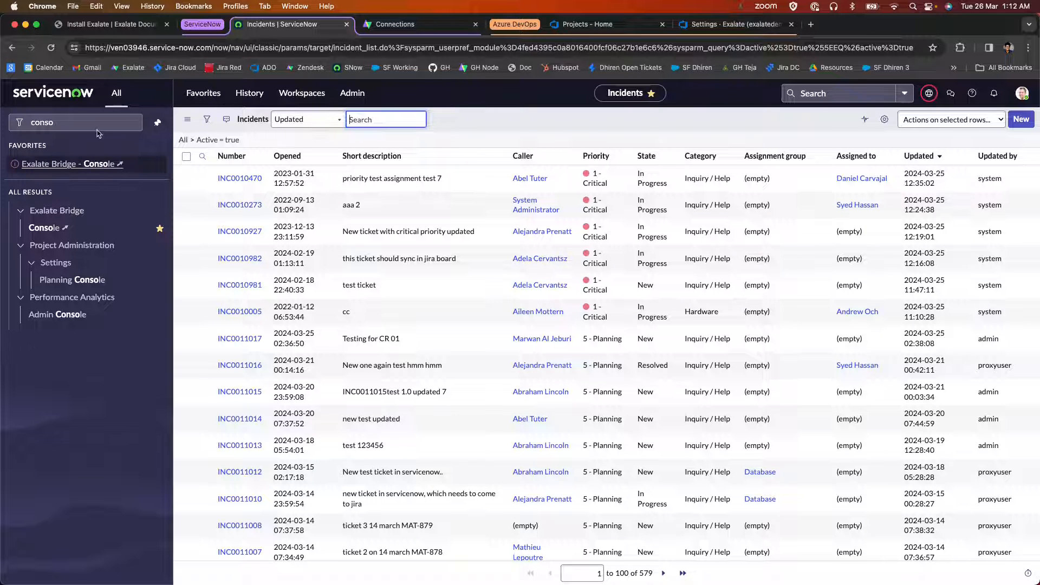
left_click(22, 127)
key("BackSpace")
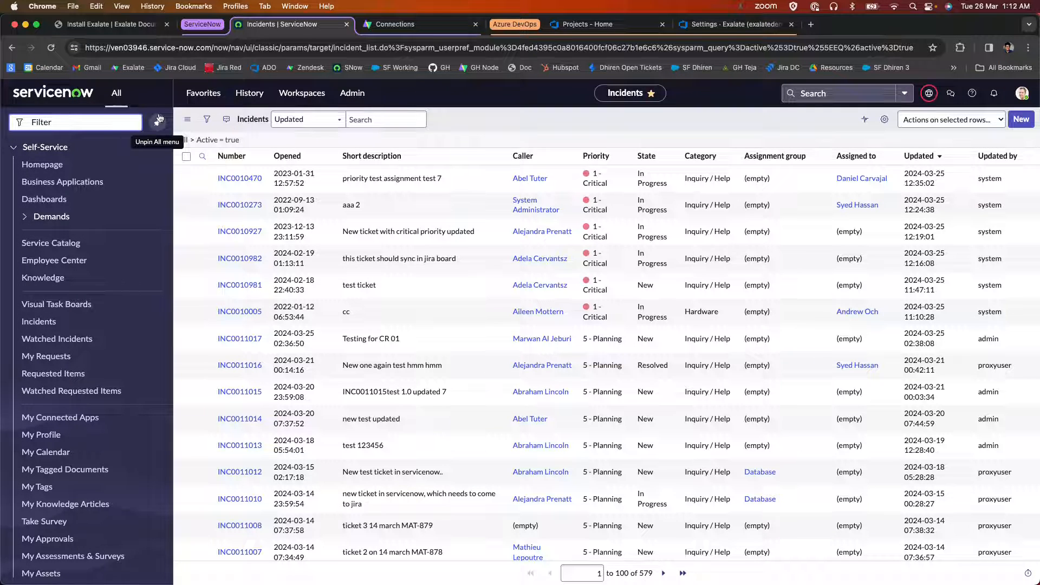
type("conso")
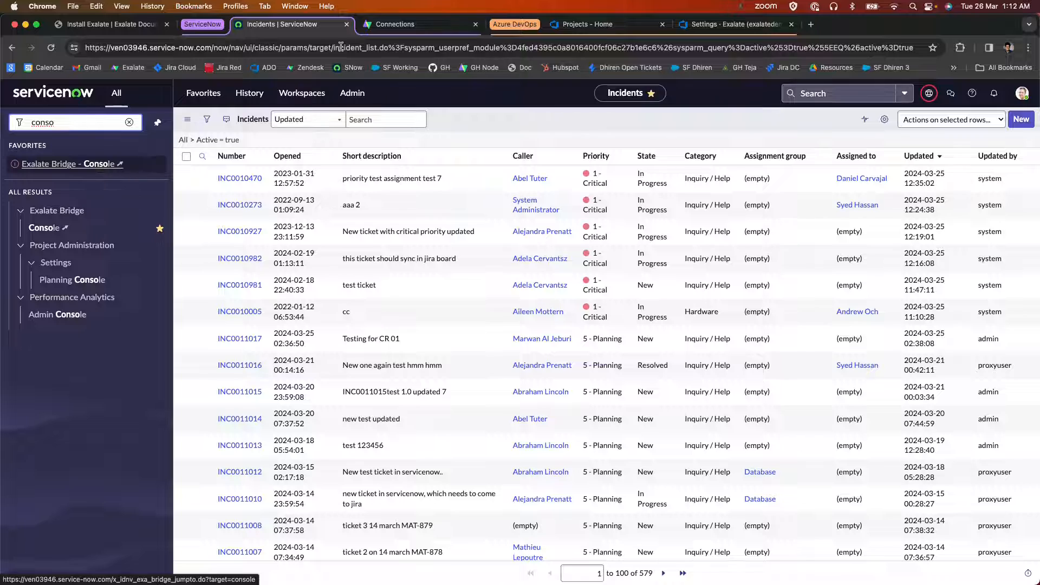
Switch to the Exalate console for ServiceNow, log out, and log back in with the Basic Auth protocol and the prefilled administrator credentials.
left_click(407, 25)
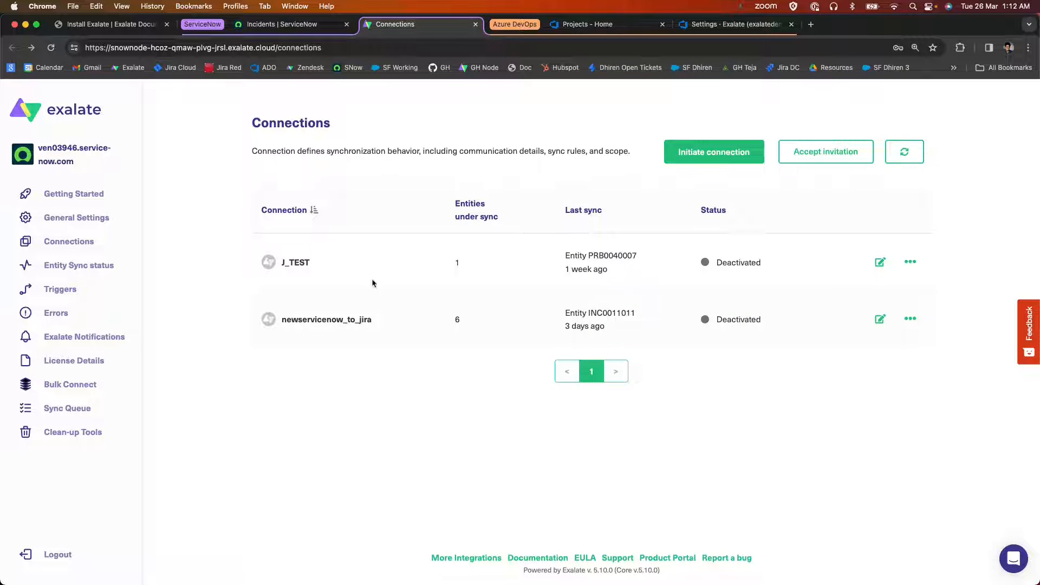
left_click(56, 554)
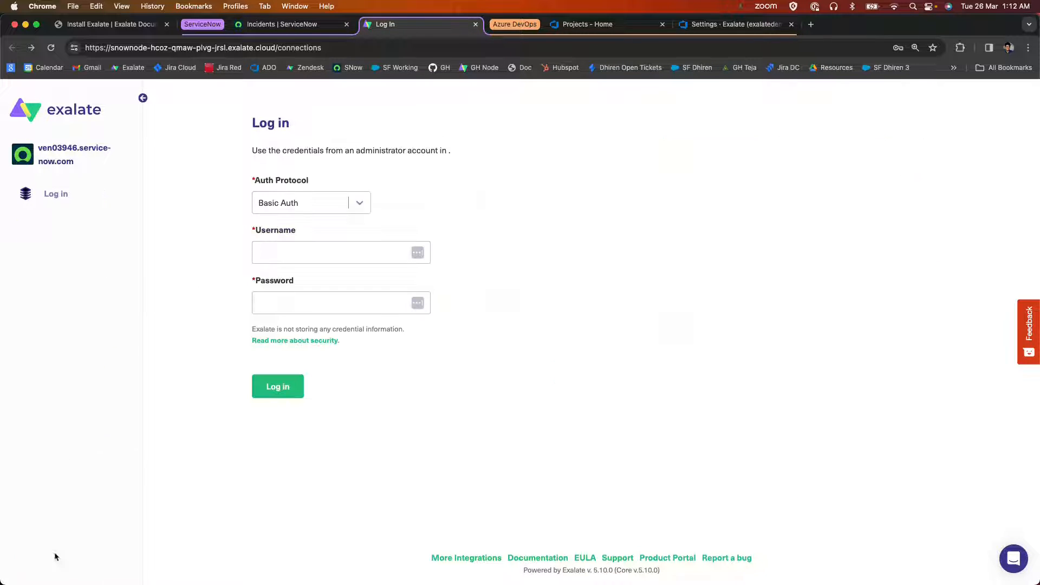
left_click(359, 202)
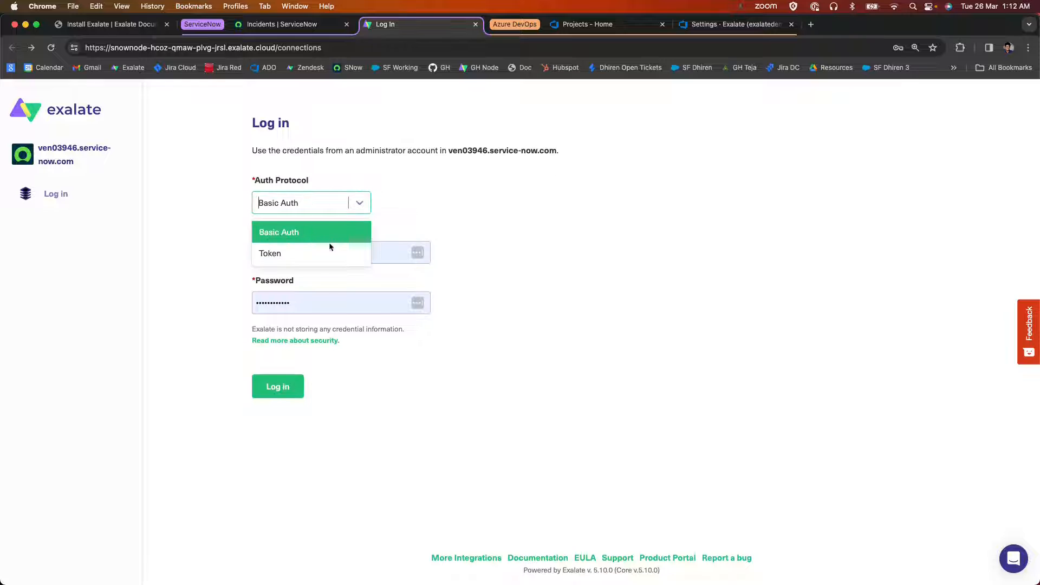
left_click(211, 236)
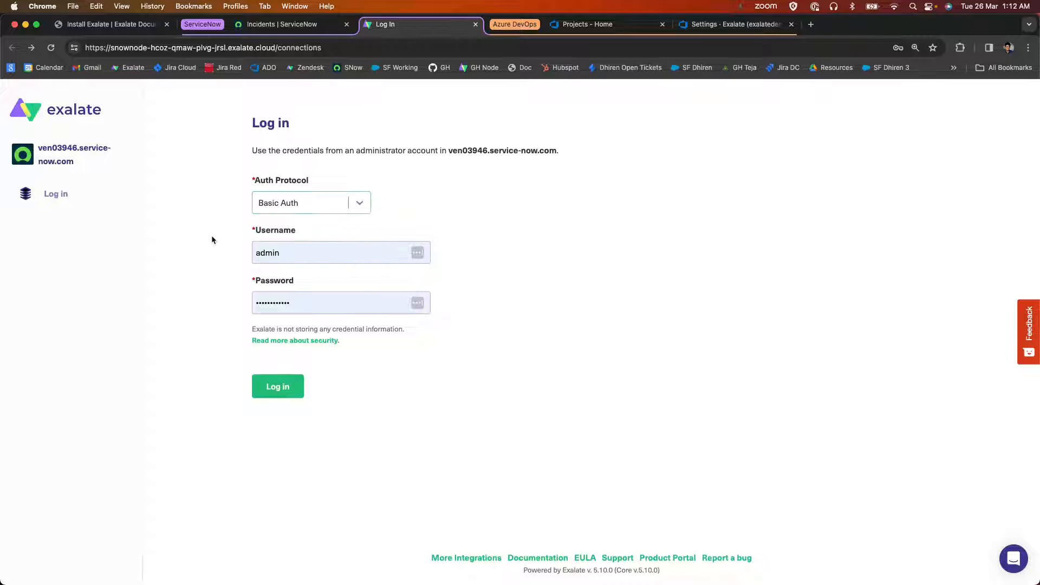
left_click(277, 389)
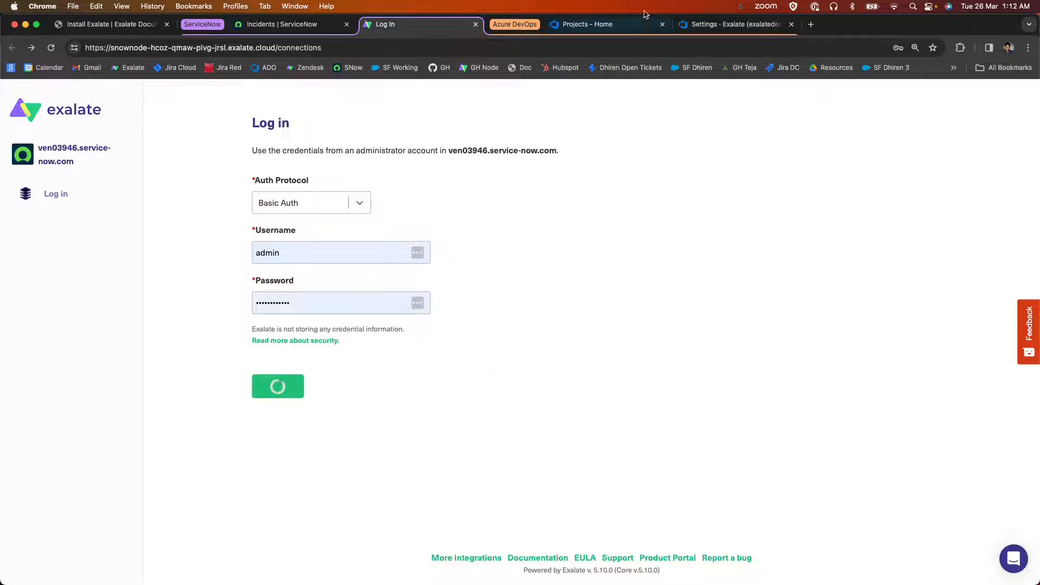
Compare the Exalate console in the Azure DevOps organization settings with the Exalate console for ServiceNow.
left_click(704, 24)
scroll(131, 266, "down", 3)
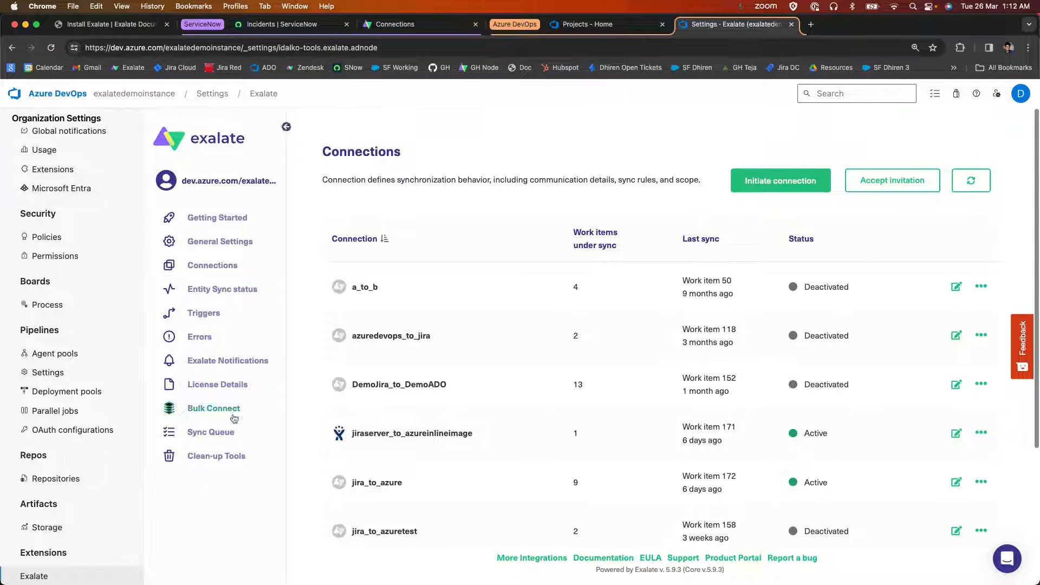
left_click(428, 24)
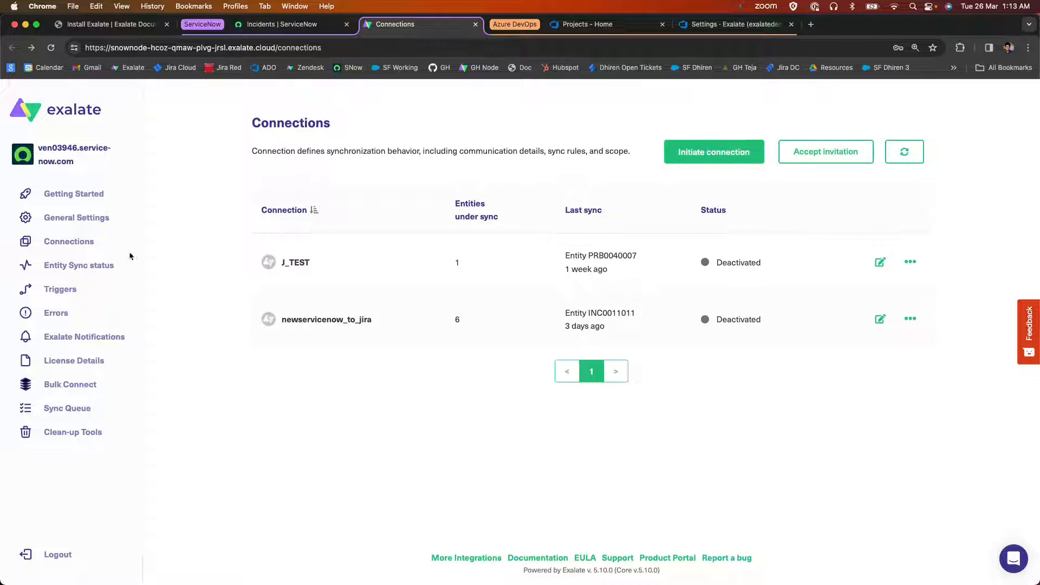
left_click(736, 24)
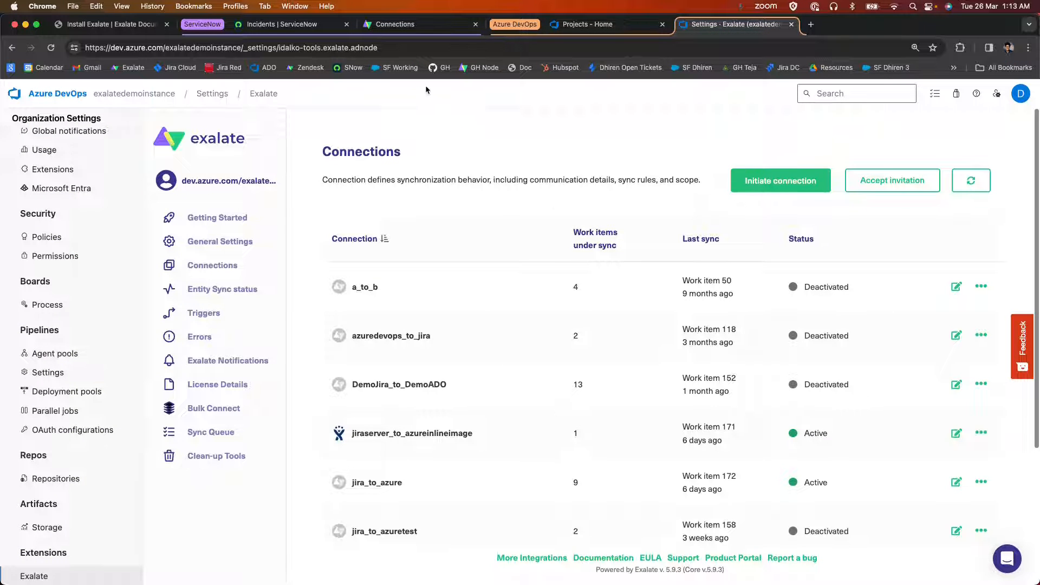
left_click(404, 25)
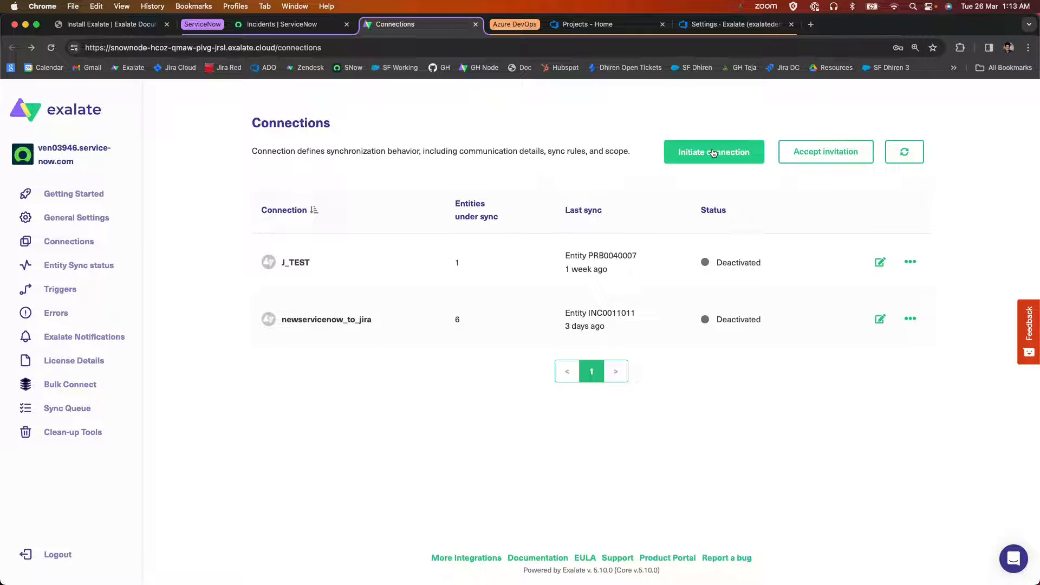
left_click(714, 153)
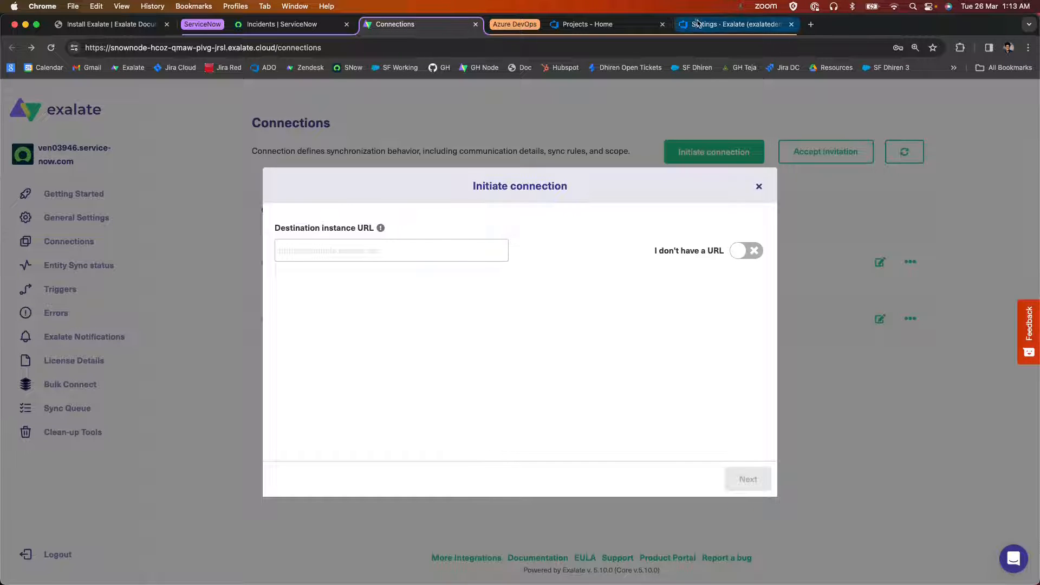
left_click(734, 24)
left_click_drag(242, 48, 46, 62)
key("super+c")
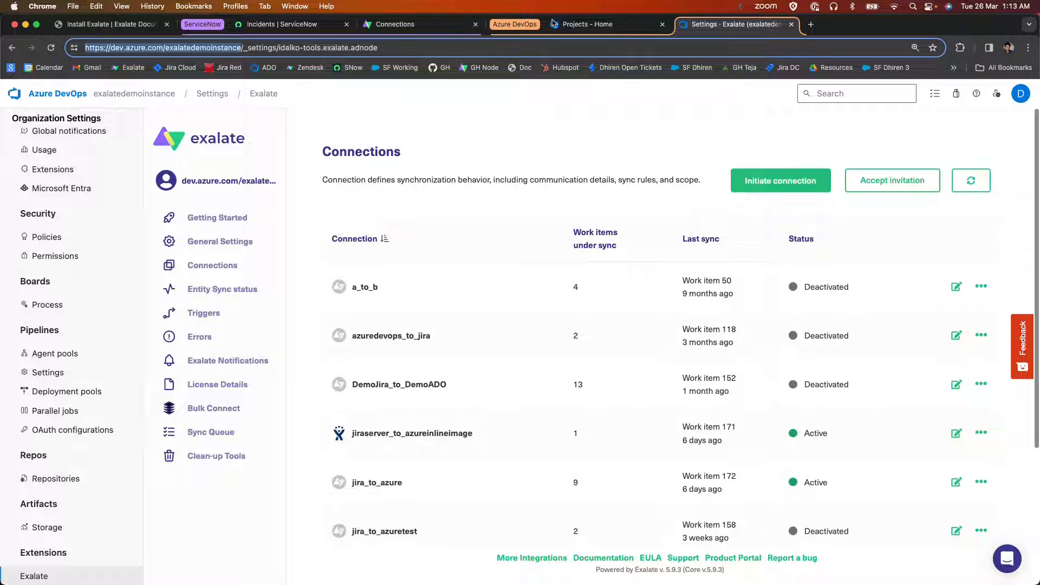
left_click(438, 29)
key("super+v")
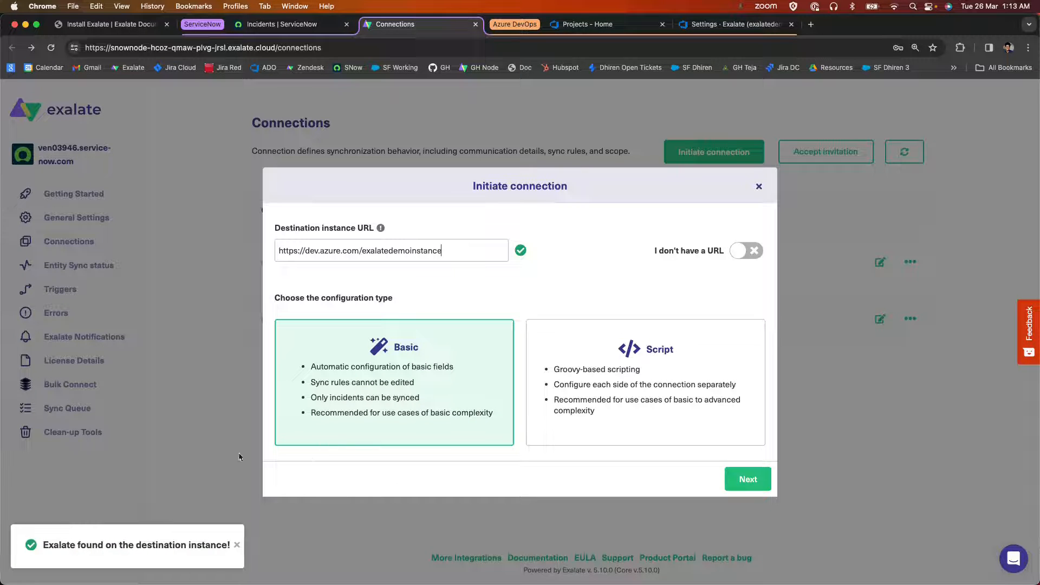
Initiate the connection with the Basic configuration type, stating no admin access to the destination instance.
left_click(597, 422)
left_click(425, 421)
left_click(761, 488)
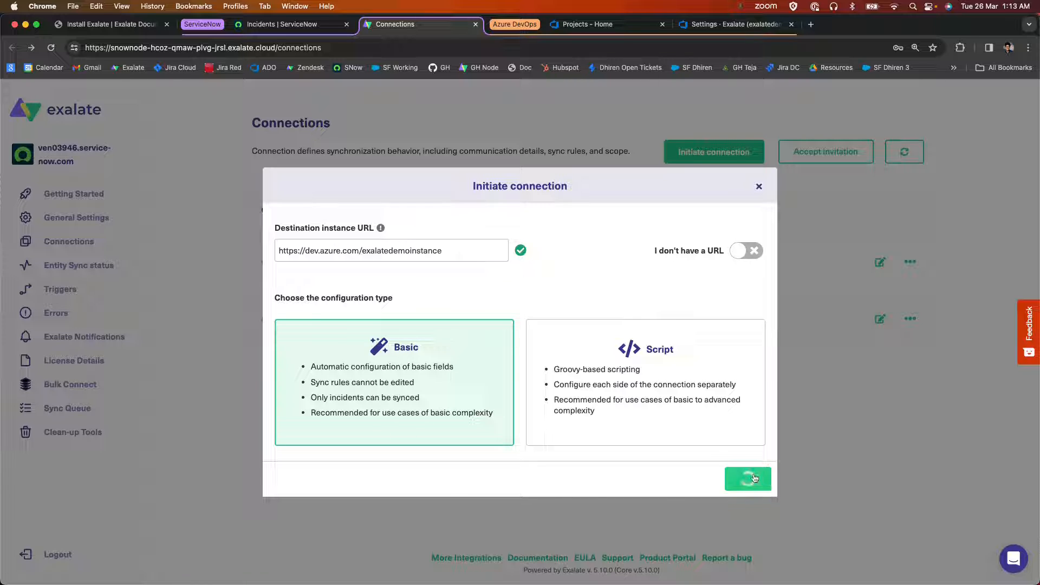
left_click(598, 297)
left_click(397, 299)
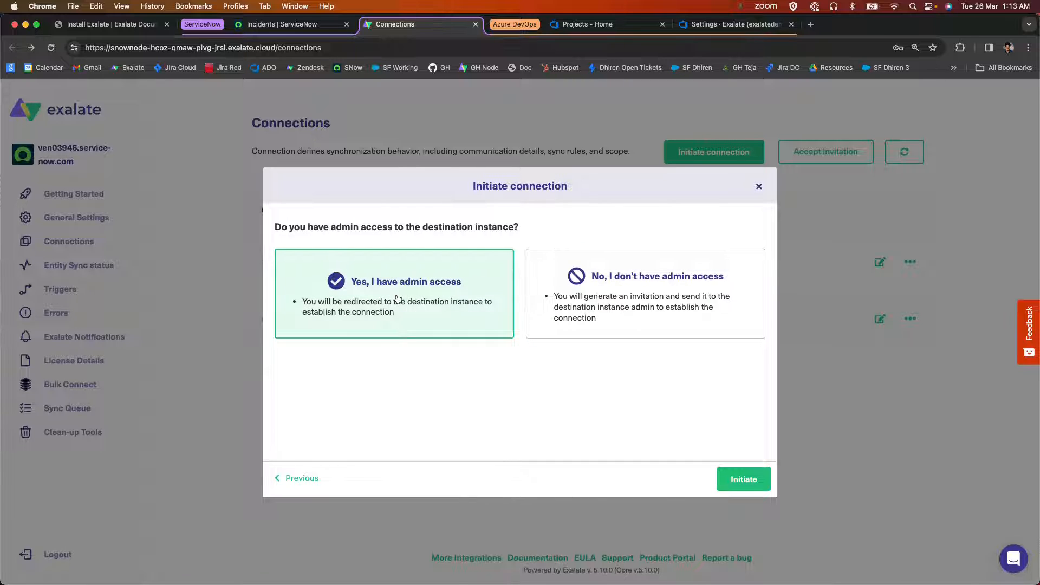
left_click(628, 314)
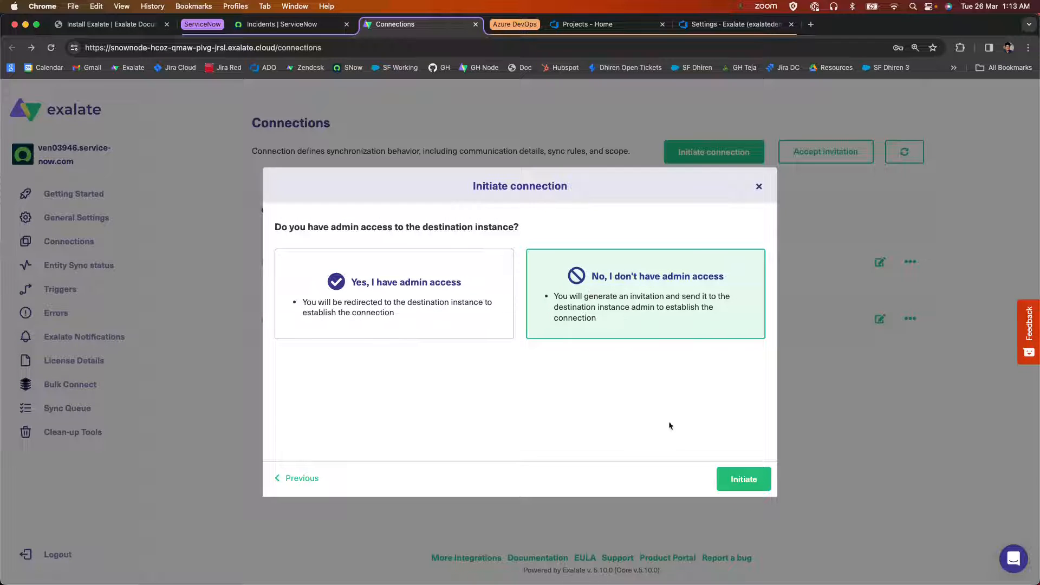
left_click(737, 487)
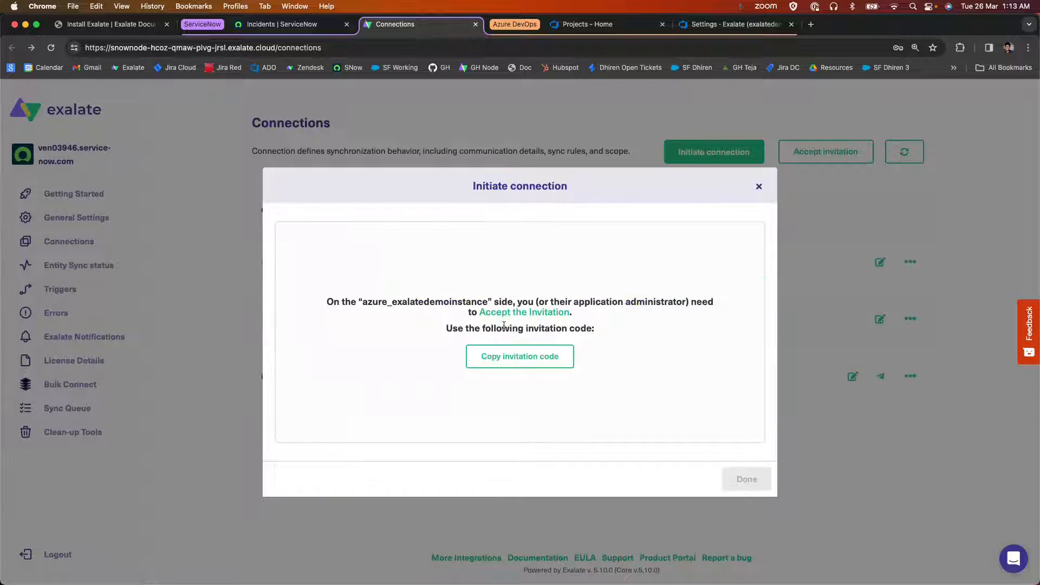
Copy the connection's invitation code, finish the setup and switch to the Exalate console in Azure DevOps.
left_click(509, 356)
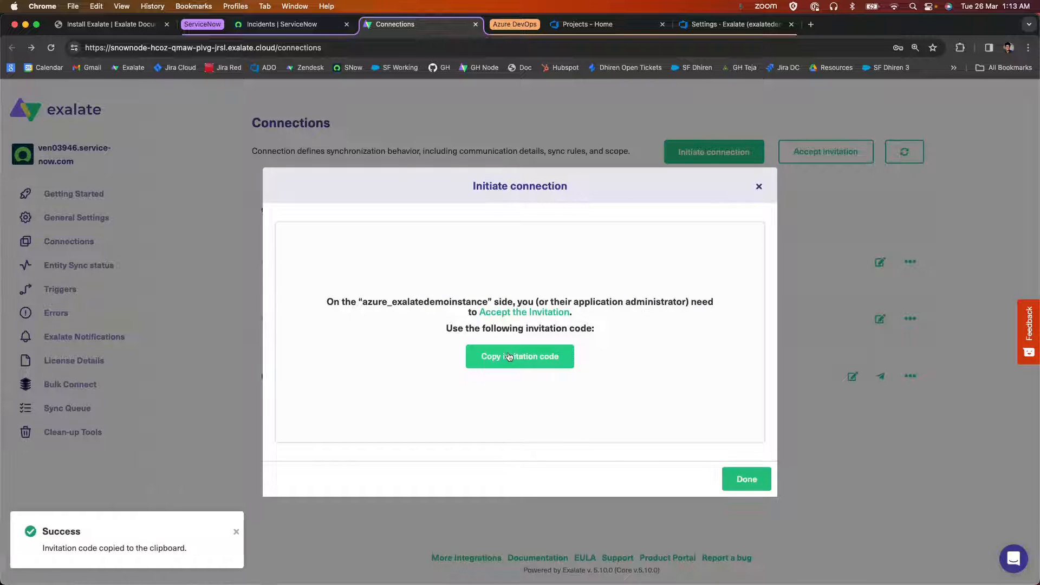
left_click(745, 479)
left_click_drag(279, 371, 507, 371)
left_click(508, 371)
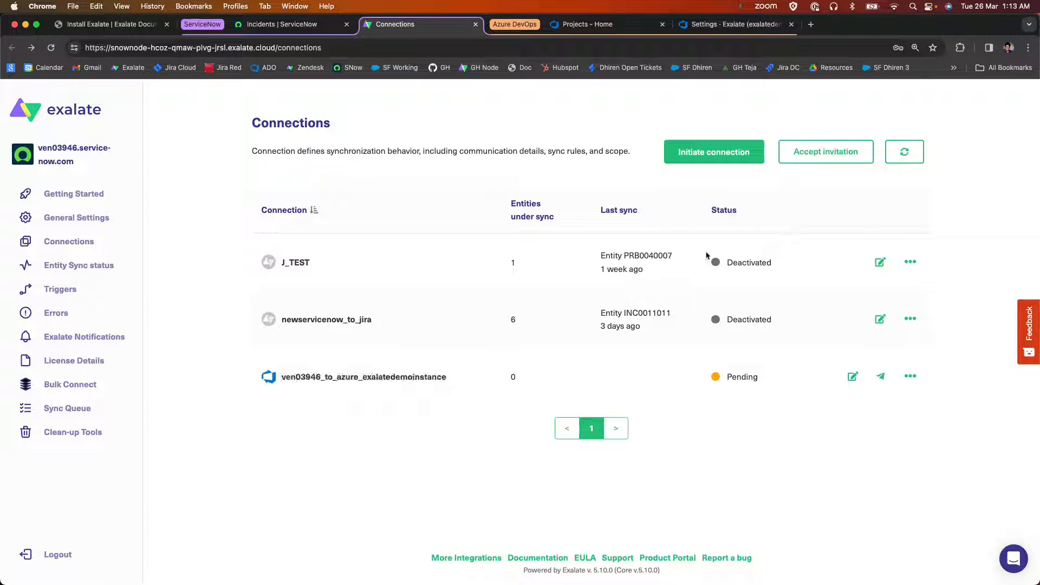
left_click(760, 31)
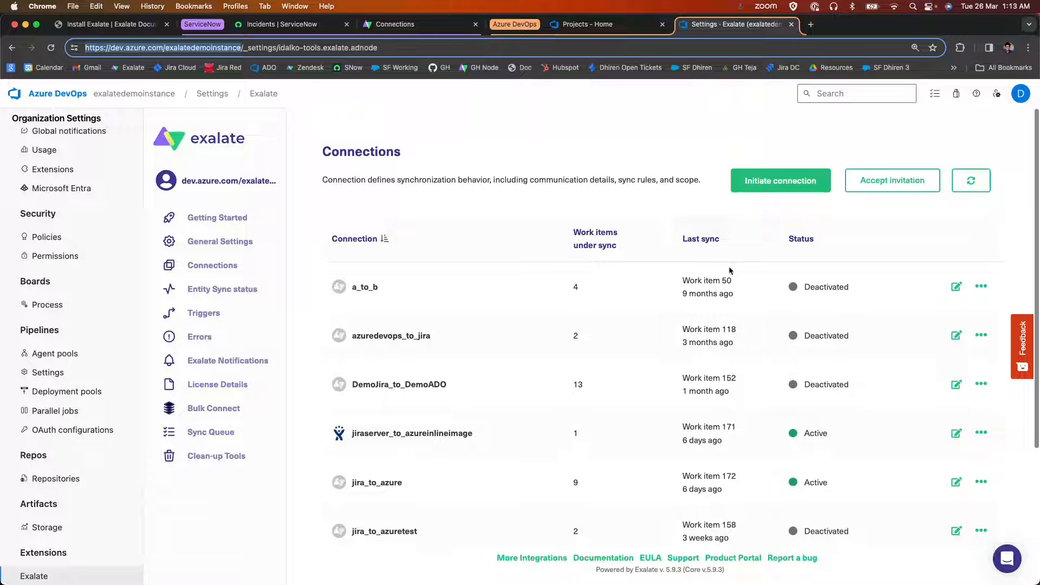
Try to accept the invitation with the copied invitation code and the Demo project for incoming sync, and close the dialog.
left_click(855, 191)
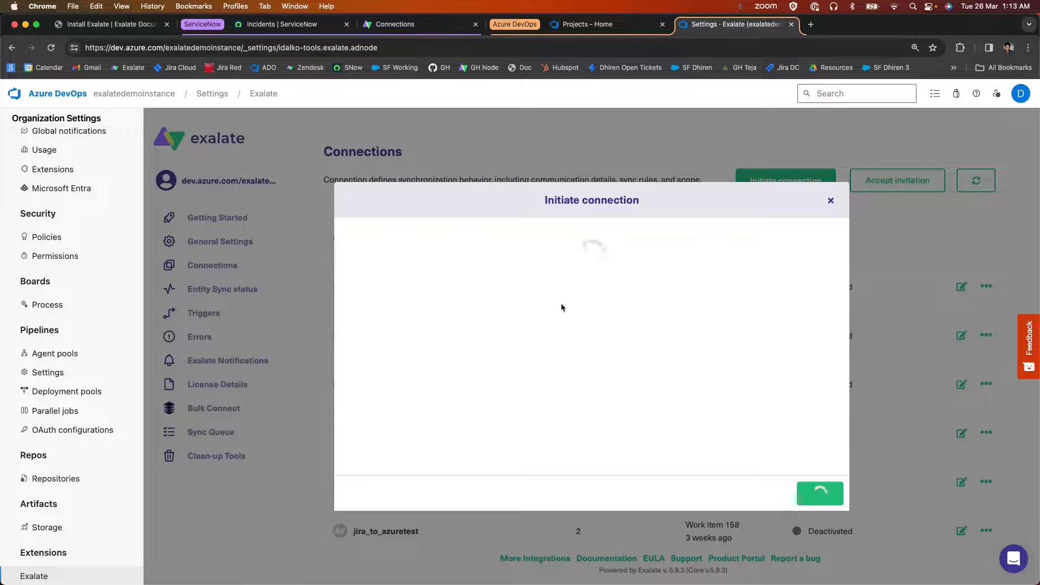
key("super+v")
left_click(819, 493)
left_click(613, 364)
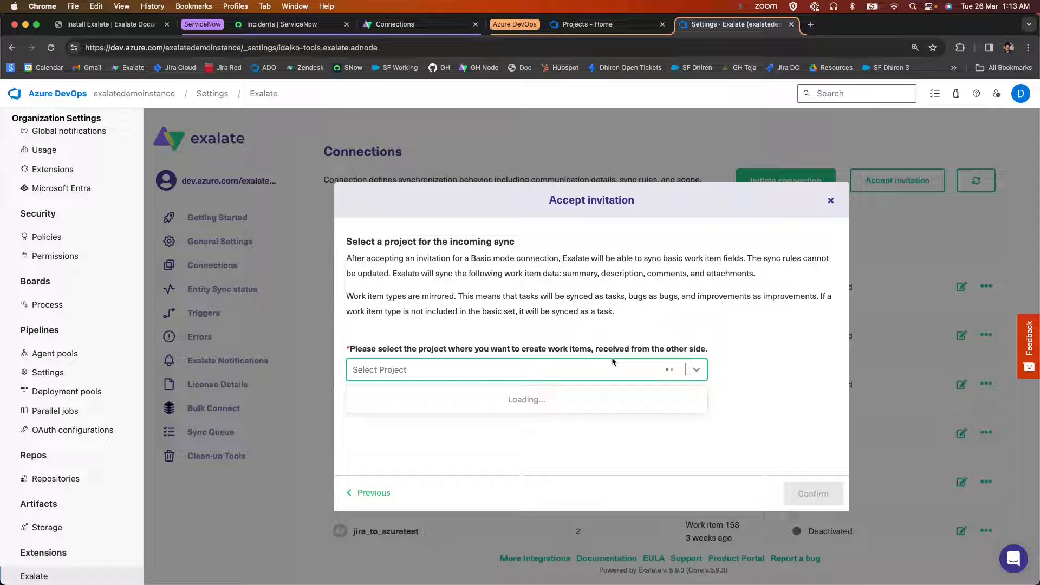
left_click(381, 420)
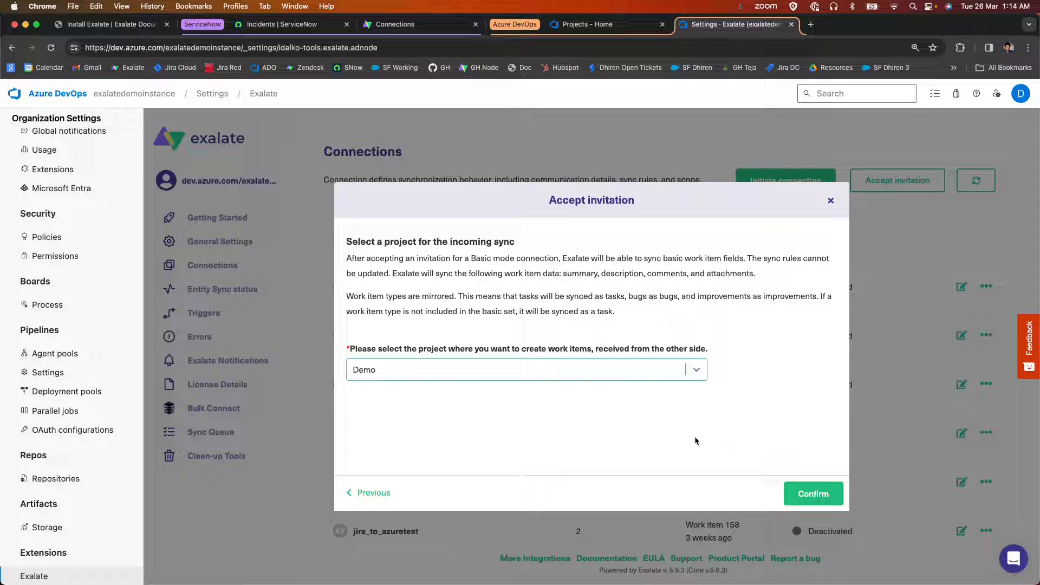
left_click(797, 496)
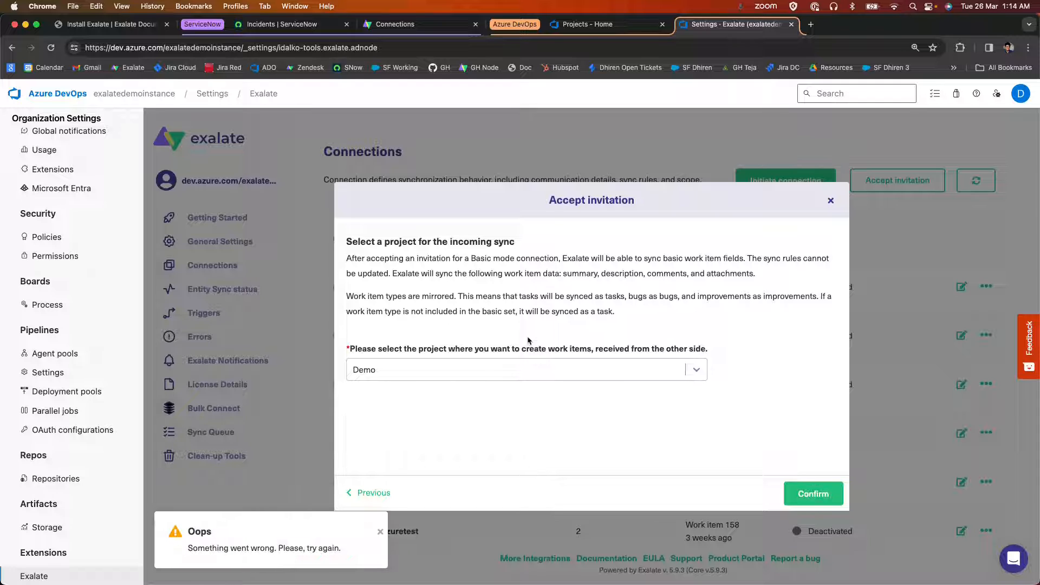
left_click(798, 491)
left_click(829, 203)
Refresh the connections list and reload the Exalate page in the Azure DevOps organization settings.
left_click(972, 180)
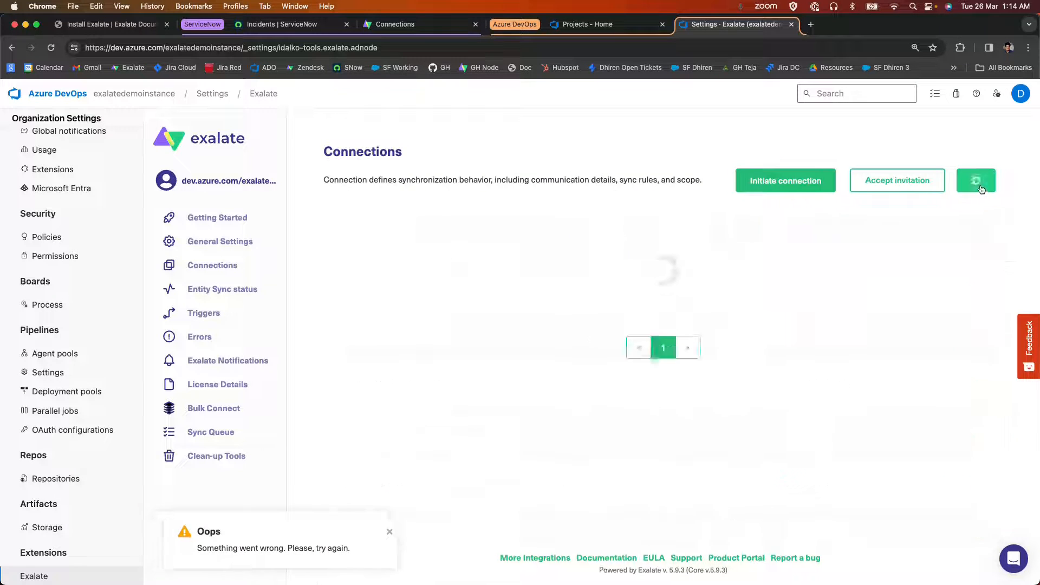
left_click(50, 48)
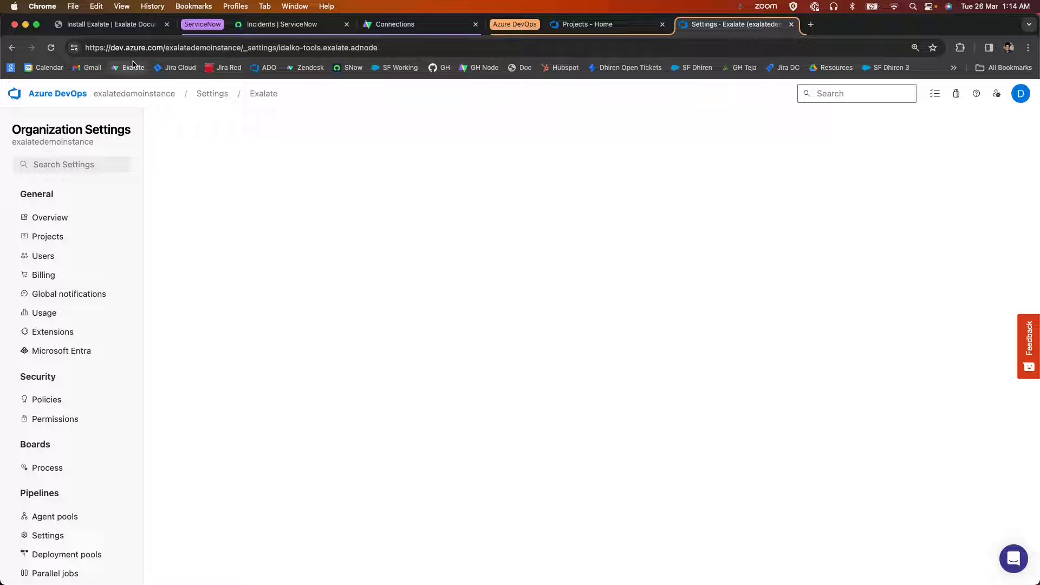
left_click(51, 48)
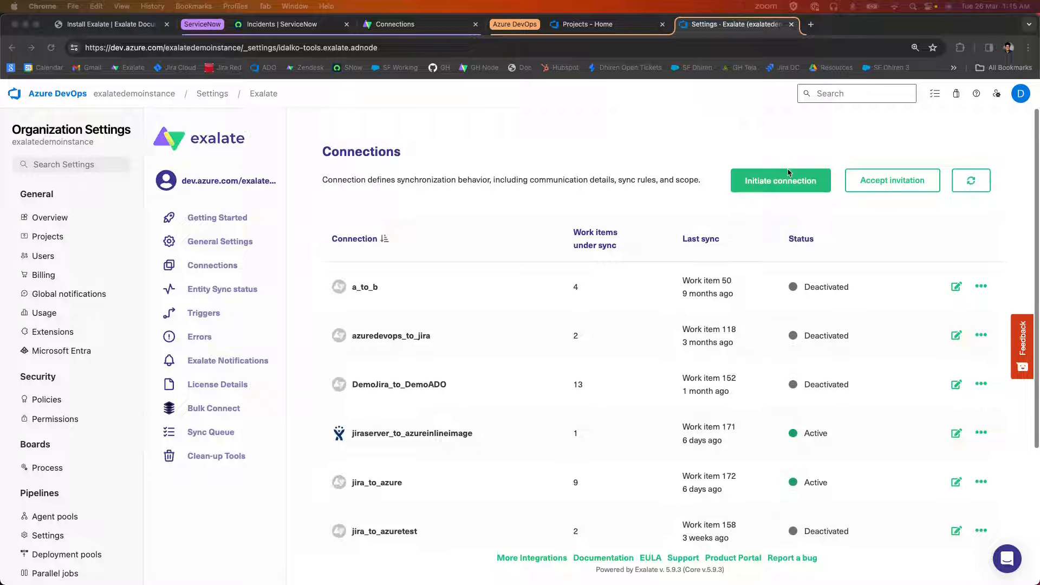
left_click(948, 161)
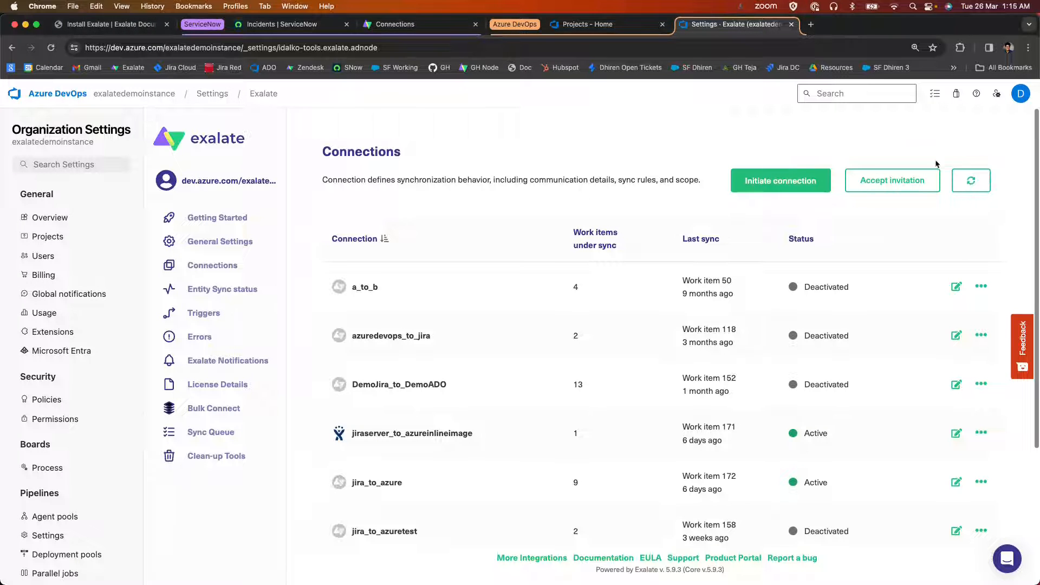
Accept the invitation by pasting the invitation code, choose the Demo project for incoming sync and skip syncing a first work item.
left_click(916, 186)
left_click(546, 298)
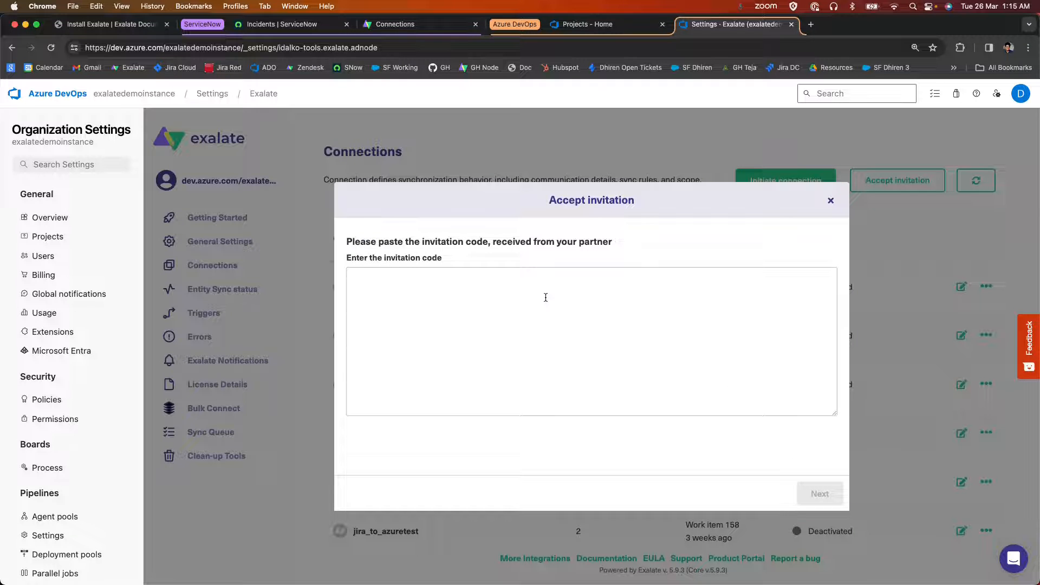
key("super+v")
left_click(820, 494)
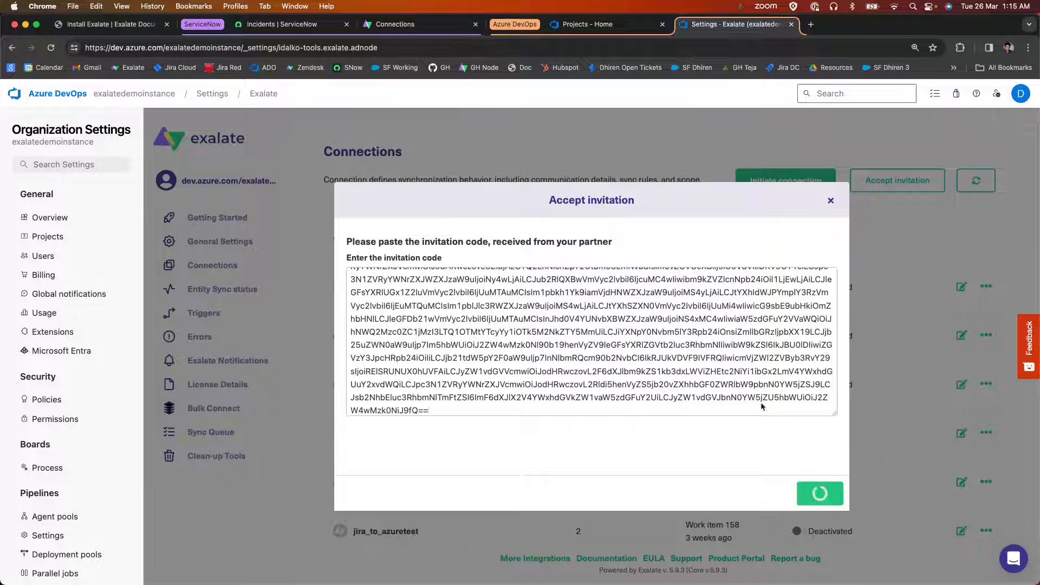
left_click(481, 367)
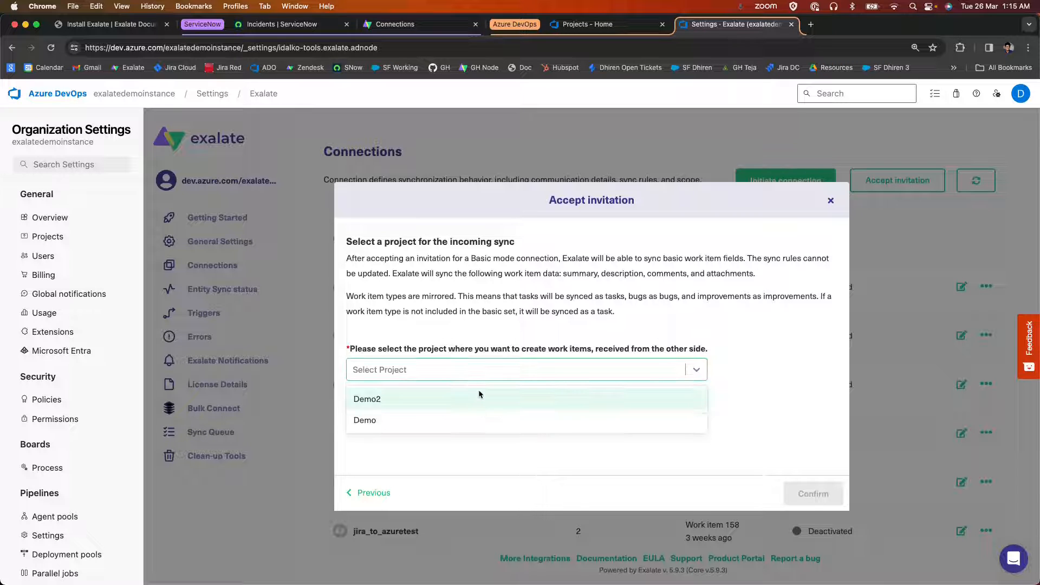
left_click(475, 421)
left_click(815, 495)
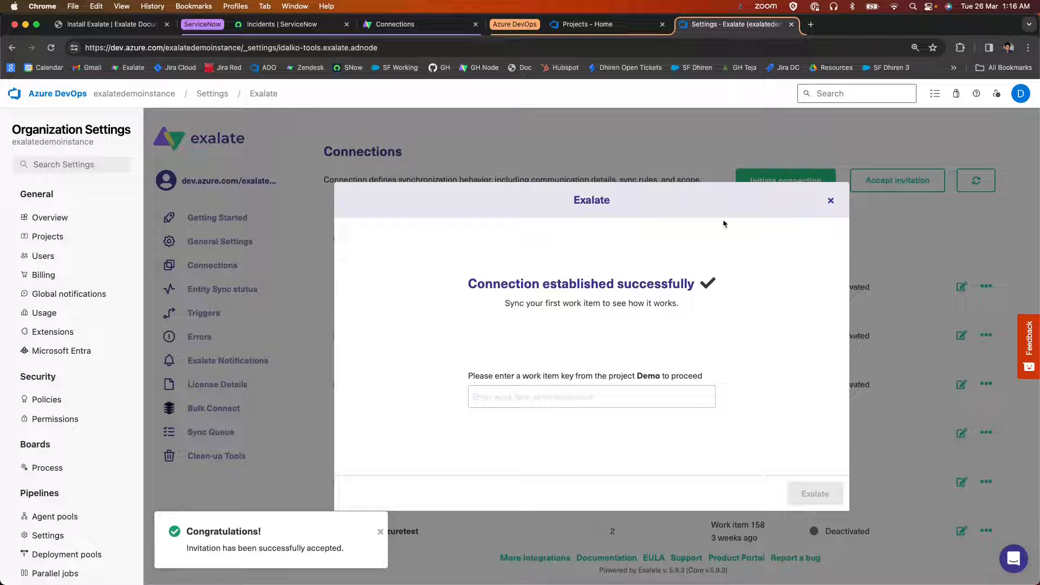
left_click(831, 201)
Refresh the connections list and locate the ven03946_to_azure_exalatedemoinstance connection.
scroll(680, 251, "down", 5)
scroll(680, 249, "up", 5)
left_click(970, 180)
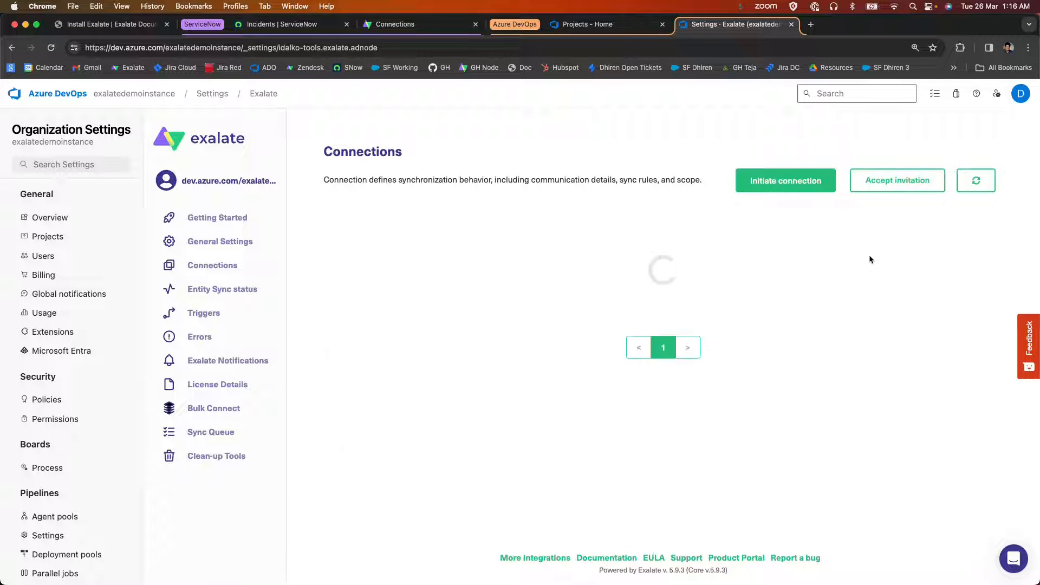
scroll(672, 320, "down", 5)
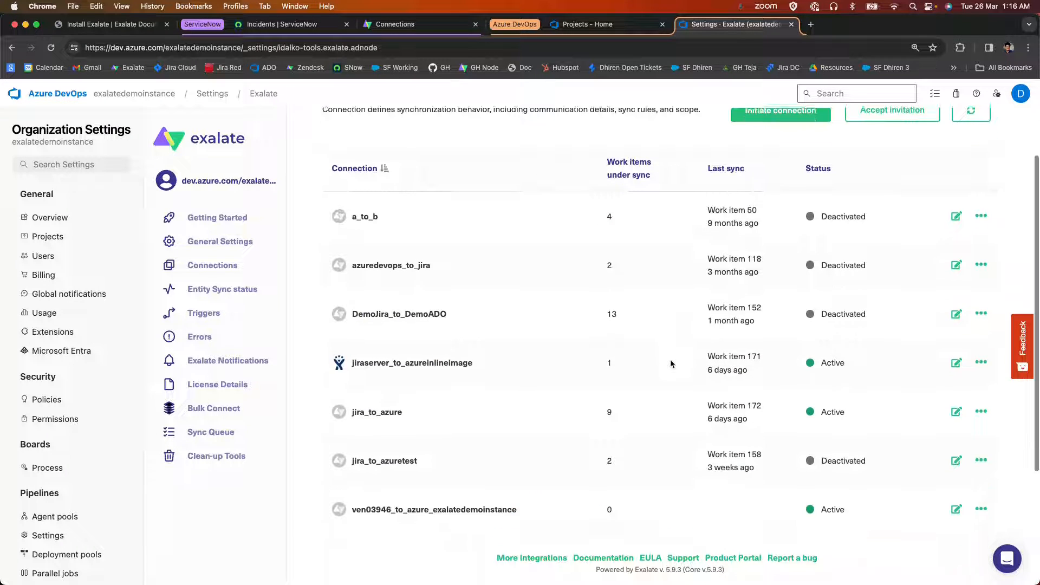
scroll(671, 363, "down", 1)
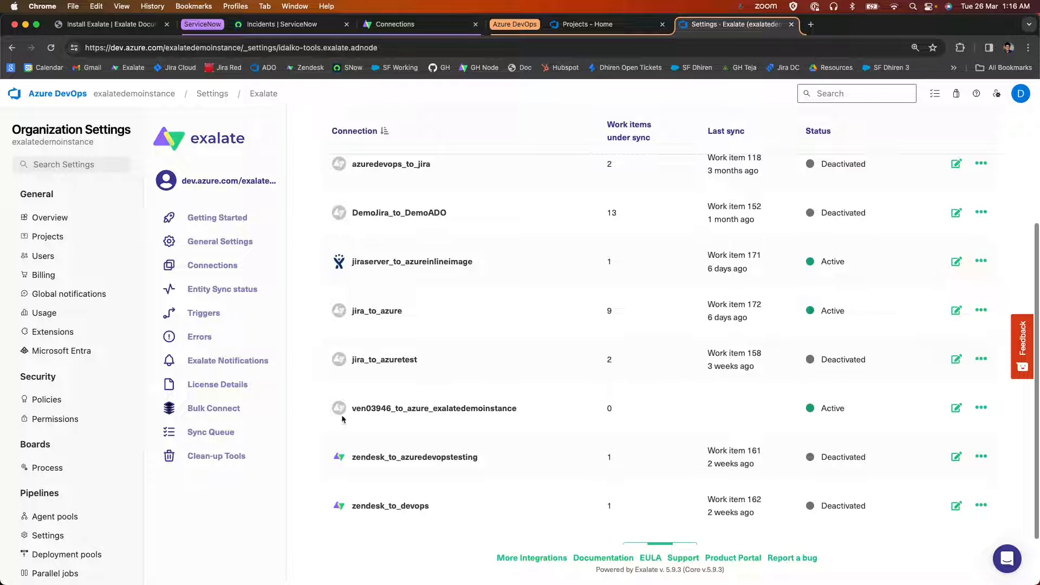
left_click_drag(349, 412, 530, 407)
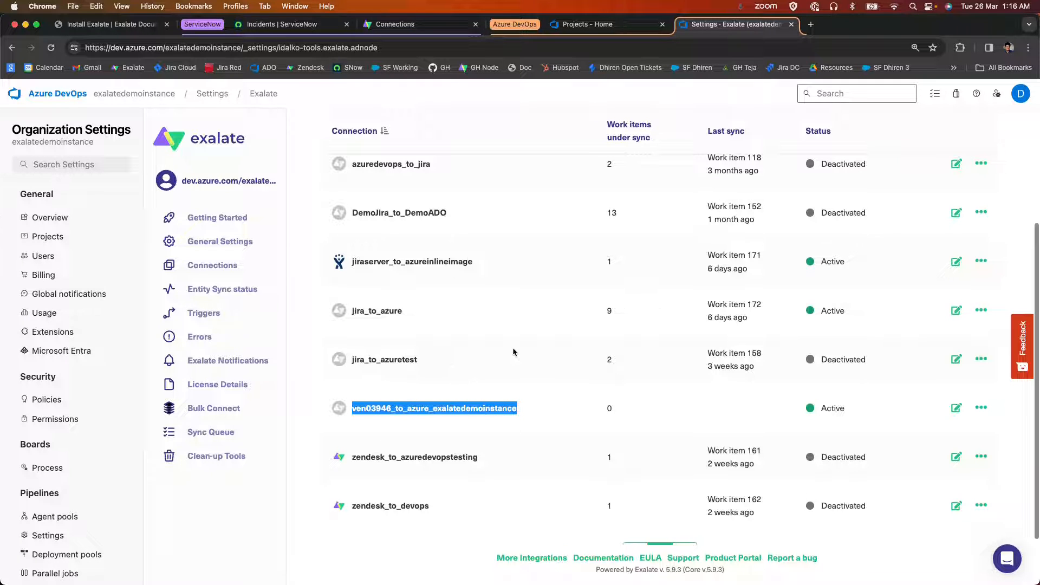
Open the ven03946_to_azure_exalatedemoinstance connection for editing and examine the field mappings in its rules.
left_click(956, 408)
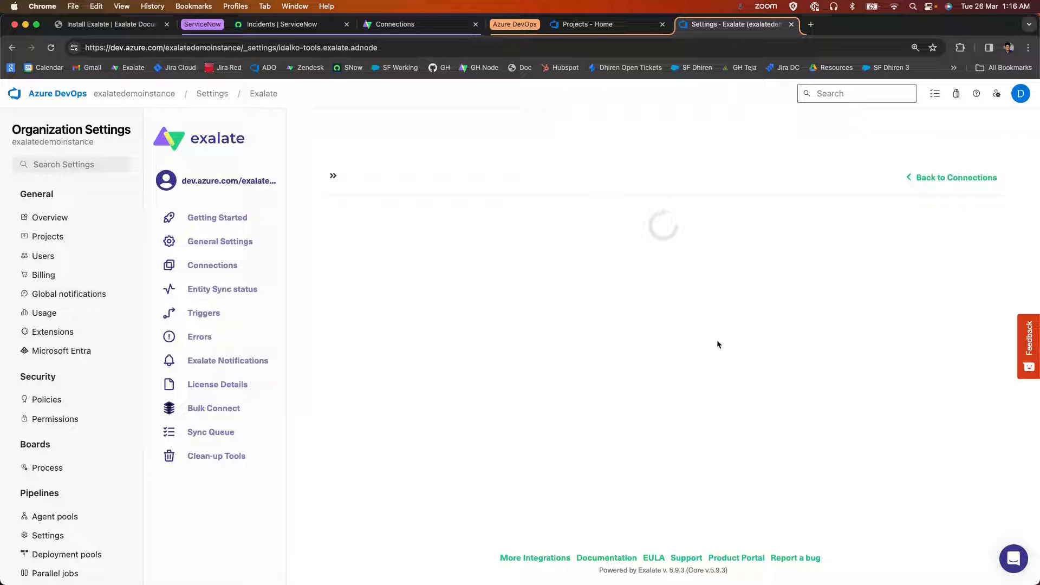
left_click(436, 247)
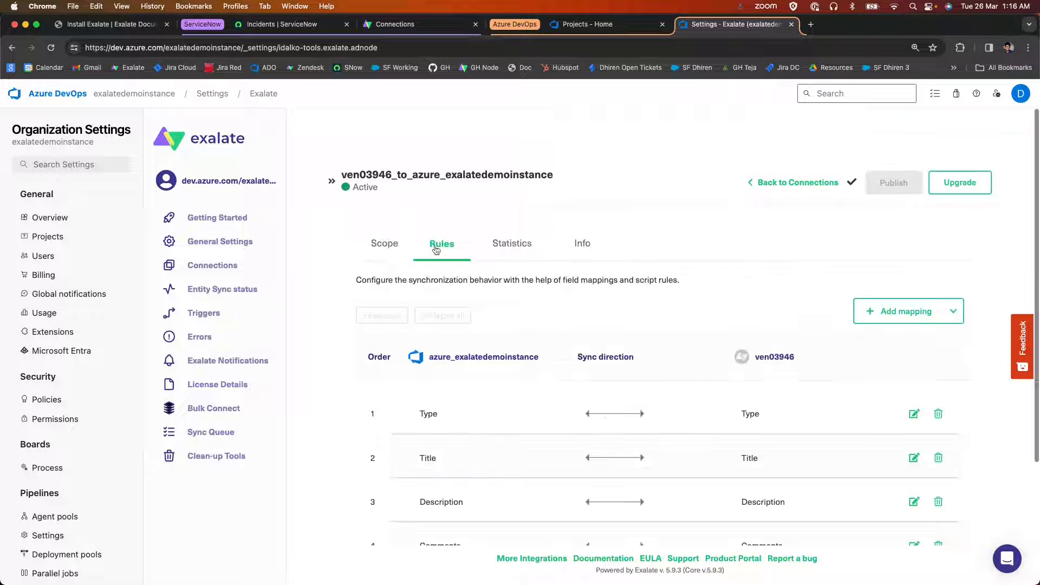
scroll(422, 319, "down", 3)
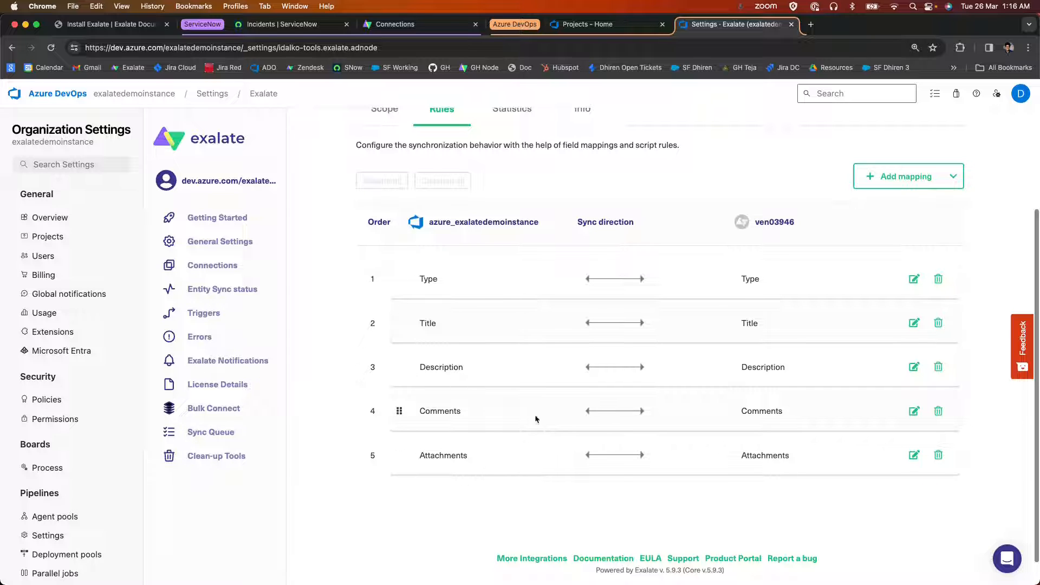
scroll(866, 281, "up", 3)
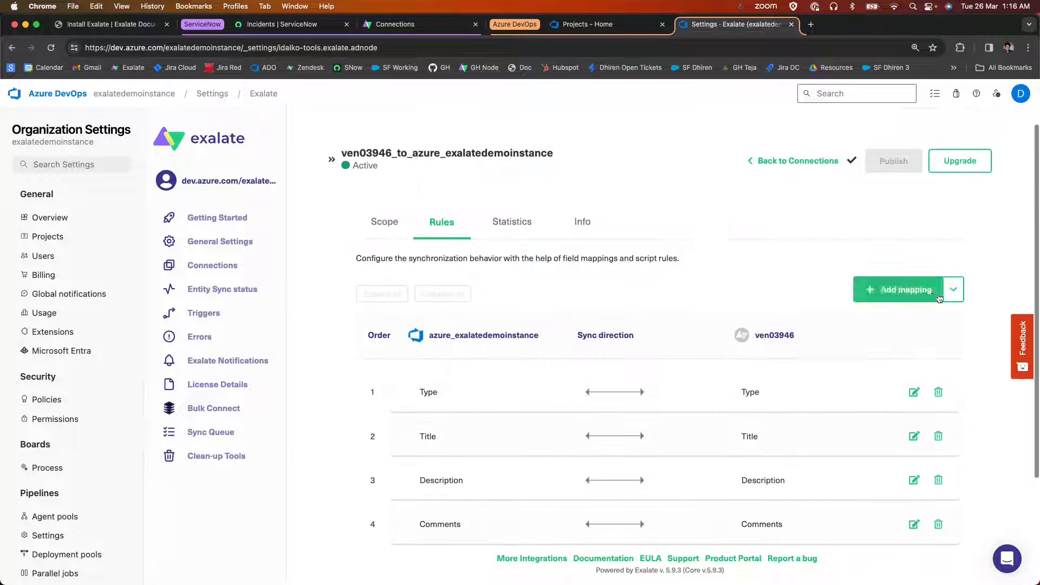
Try to add a mapping to the connection's rules, close the dialog and return to the connections list.
left_click(907, 293)
left_click_drag(541, 201, 763, 199)
left_click(830, 201)
left_click(781, 159)
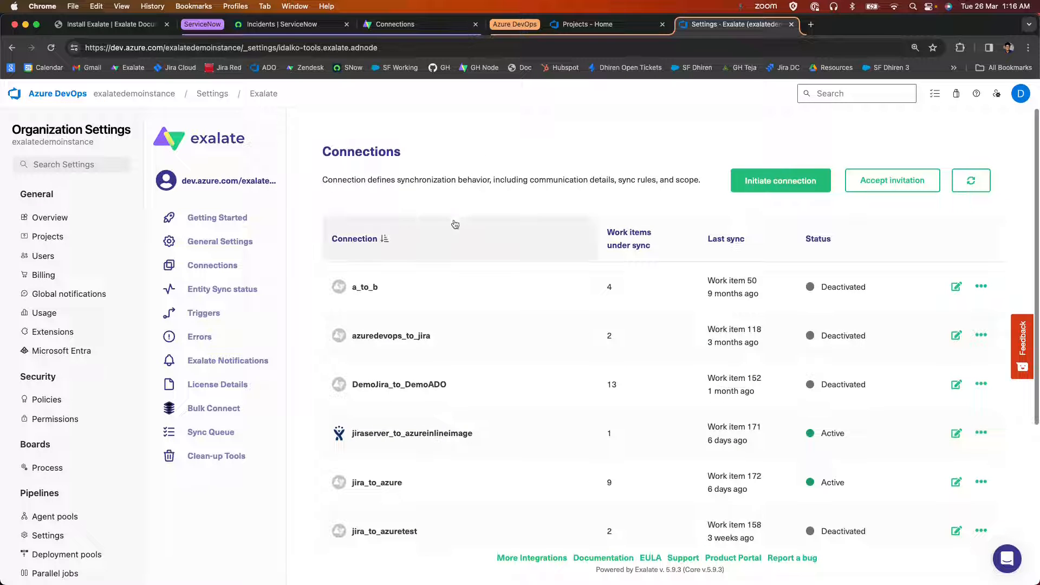
Open the Demo project and start a new Task work item titled "a new task in azure devops".
left_click(587, 23)
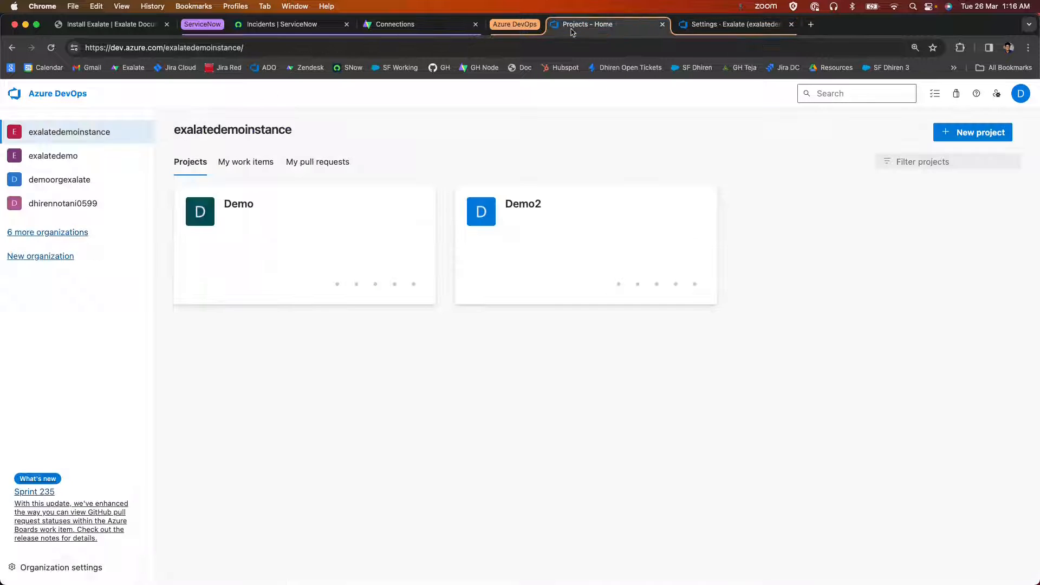
left_click(260, 235)
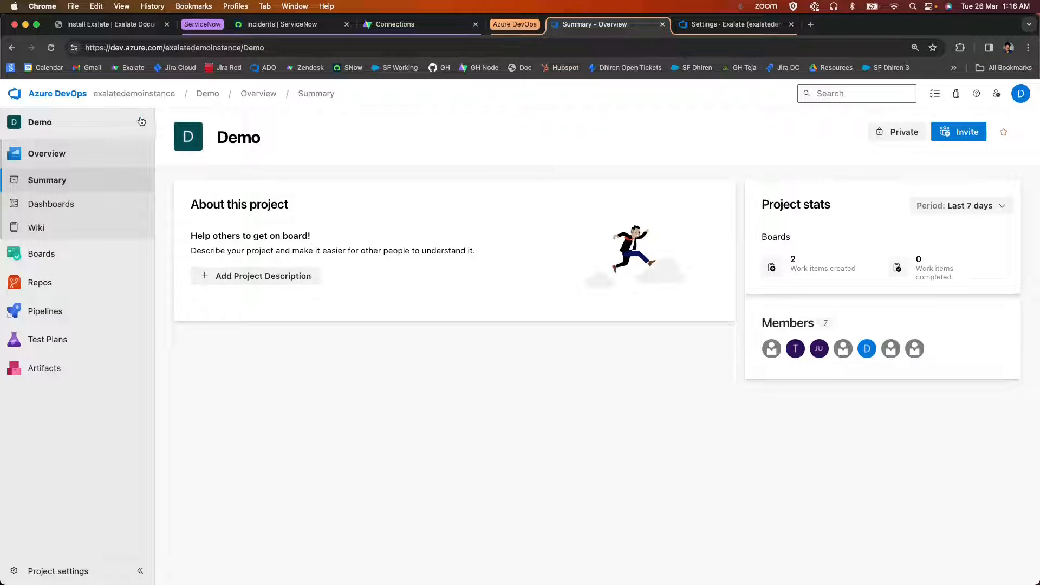
left_click(139, 122)
mouse_move(293, 120)
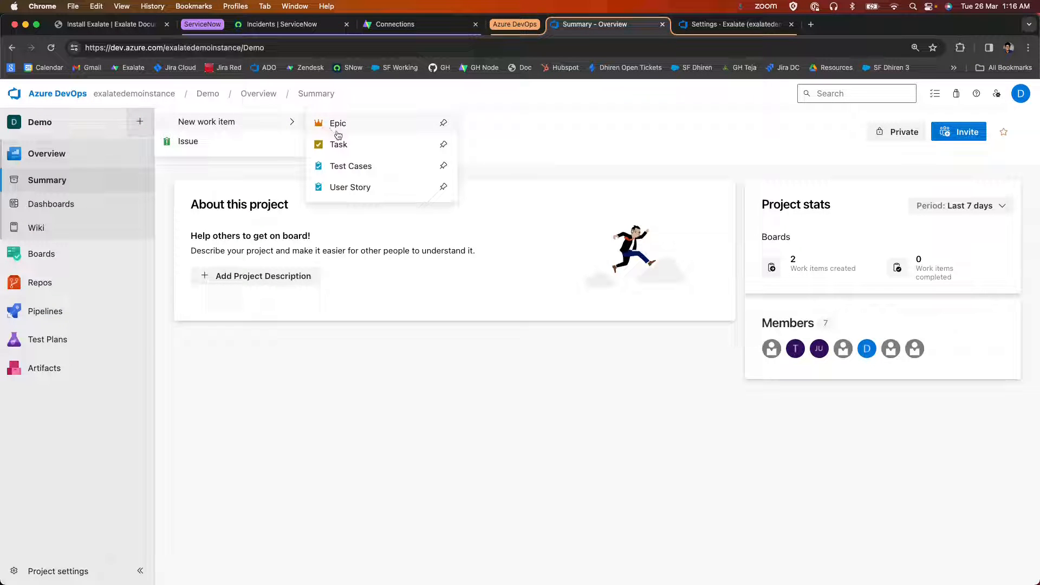
left_click(345, 148)
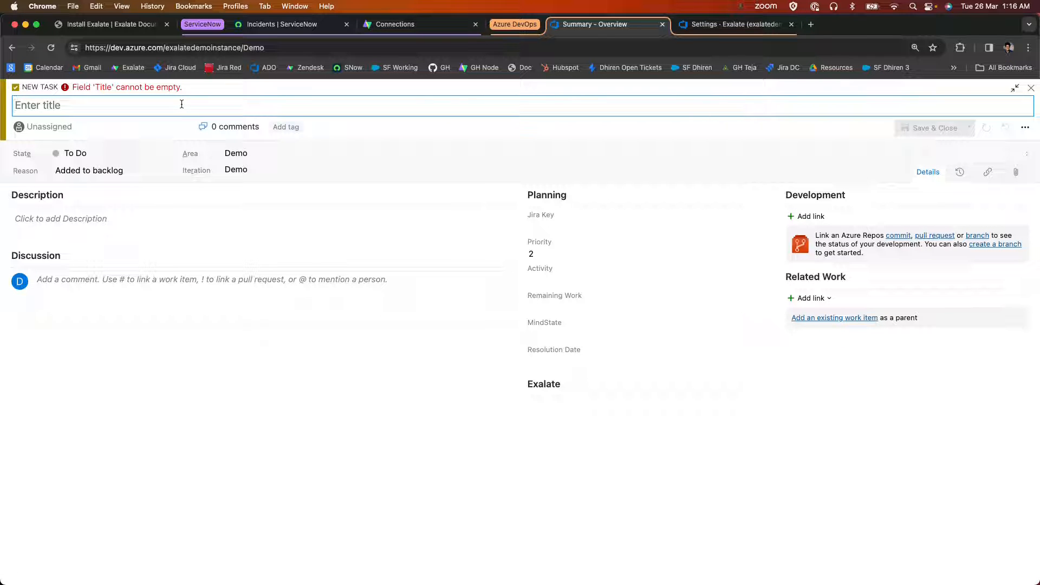
type("a new task")
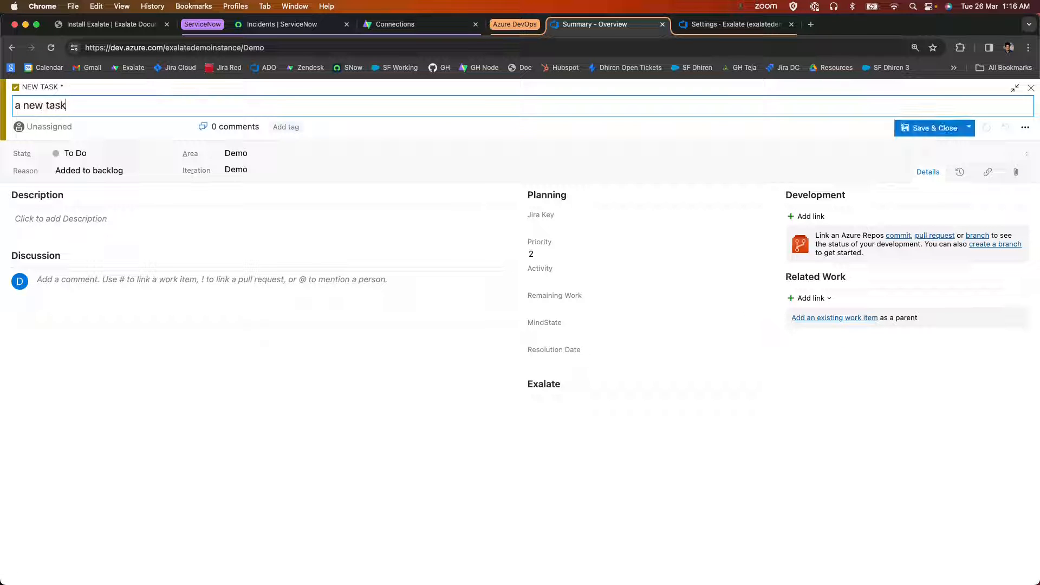
type(" in azure devops")
Give the task the description "some description to the task" and save it without closing it.
left_click(124, 226)
type("somed")
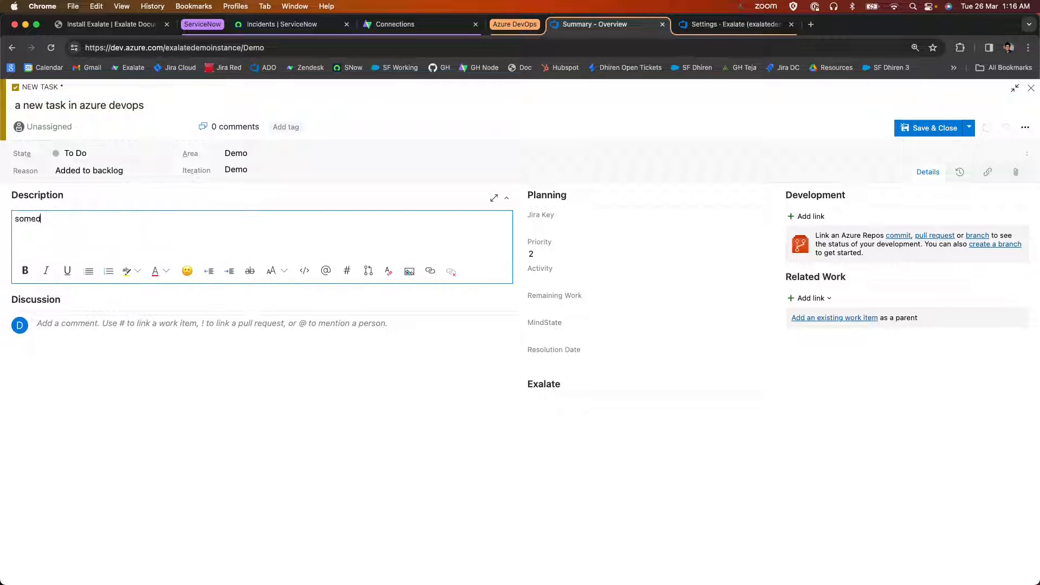
key("BackSpace")
type("desv")
type("ription to t")
type("he task")
left_click(969, 127)
left_click(951, 143)
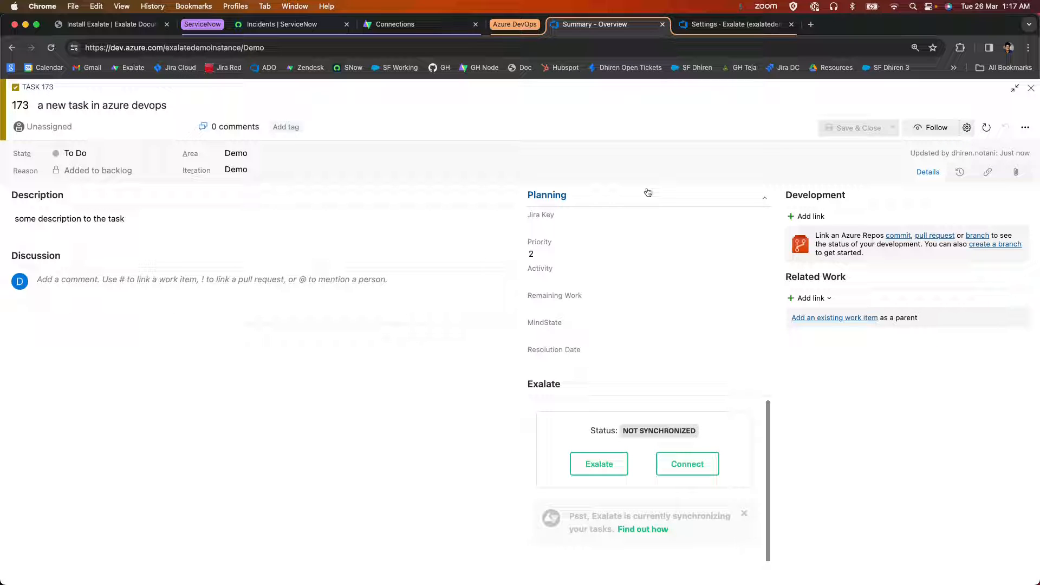
Exalate the new task through the ven03946_to_azure_exalatedemoinstance connection.
left_click(585, 462)
left_click(626, 465)
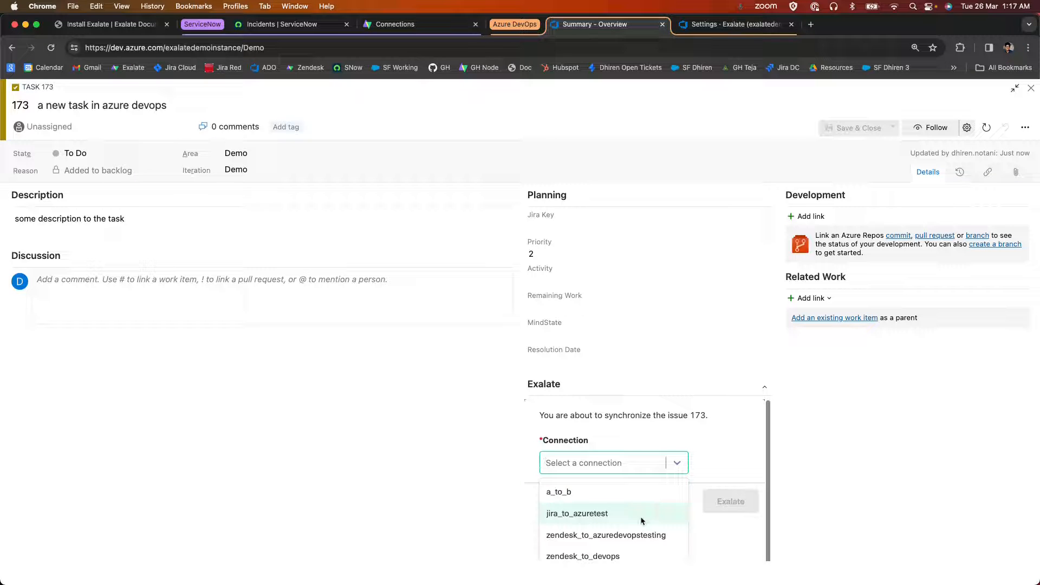
scroll(641, 521, "down", 2)
scroll(640, 521, "down", 1)
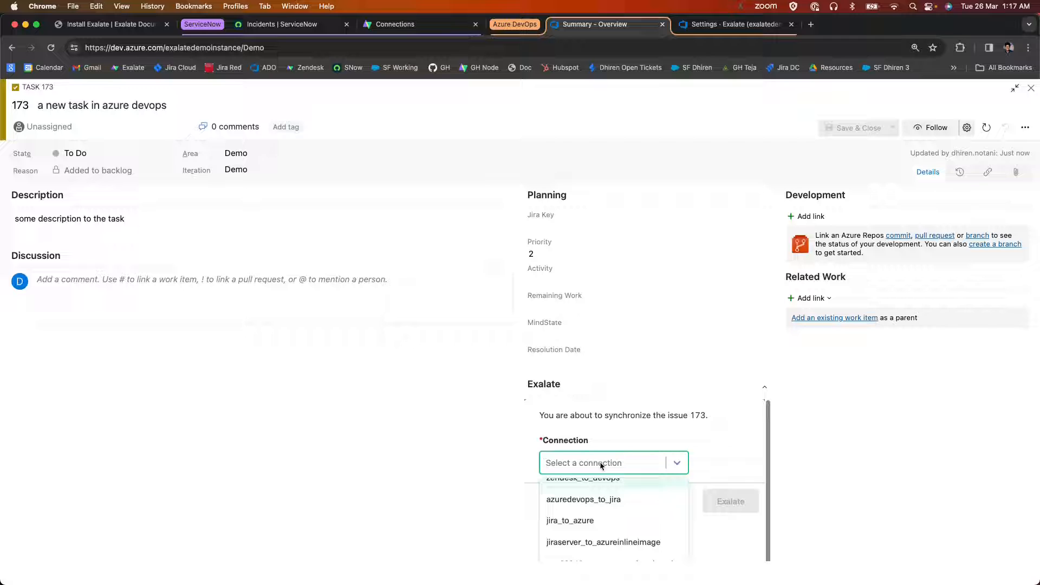
type("ven")
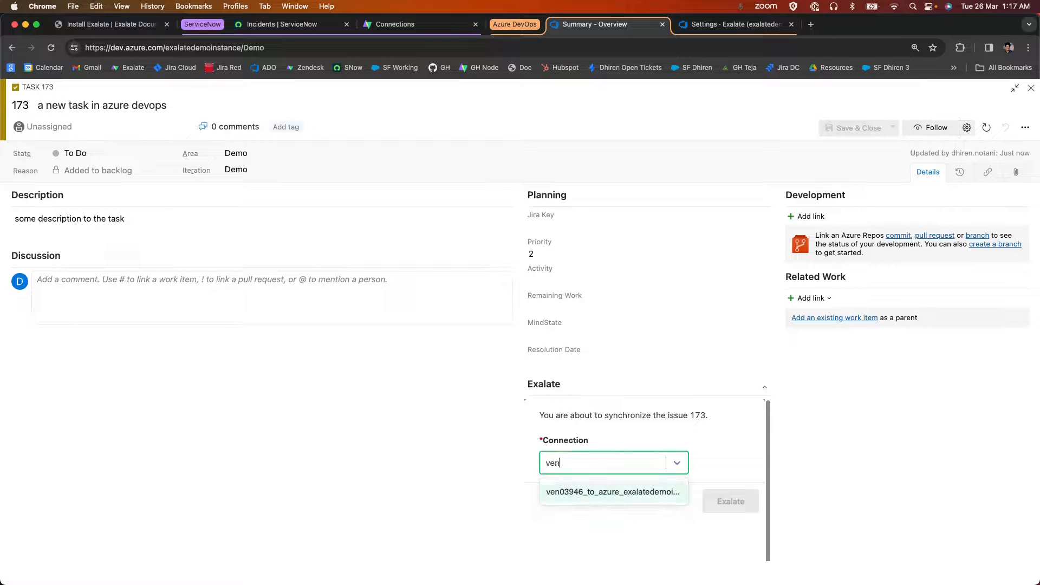
left_click(608, 495)
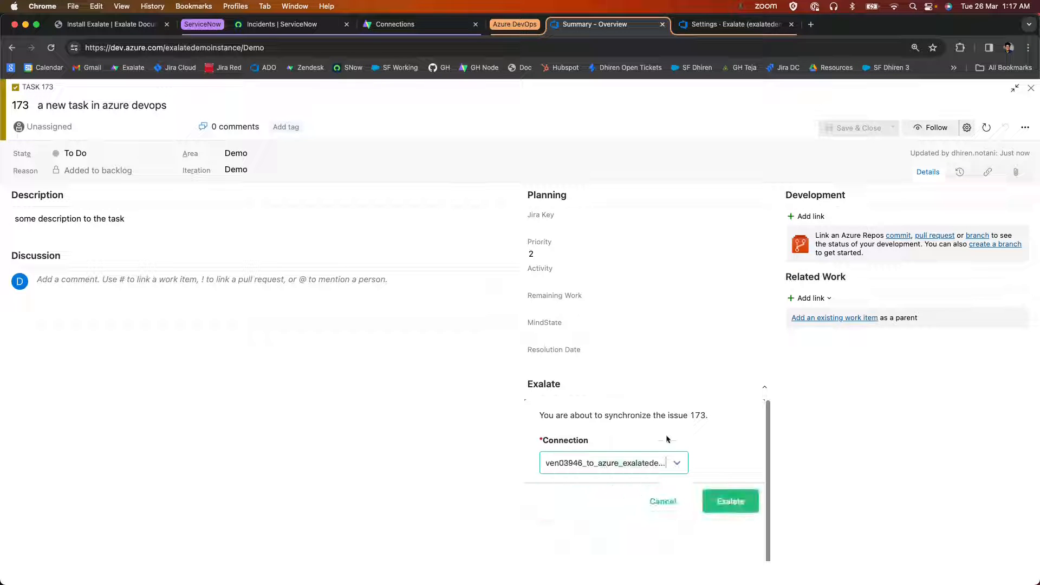
left_click(744, 508)
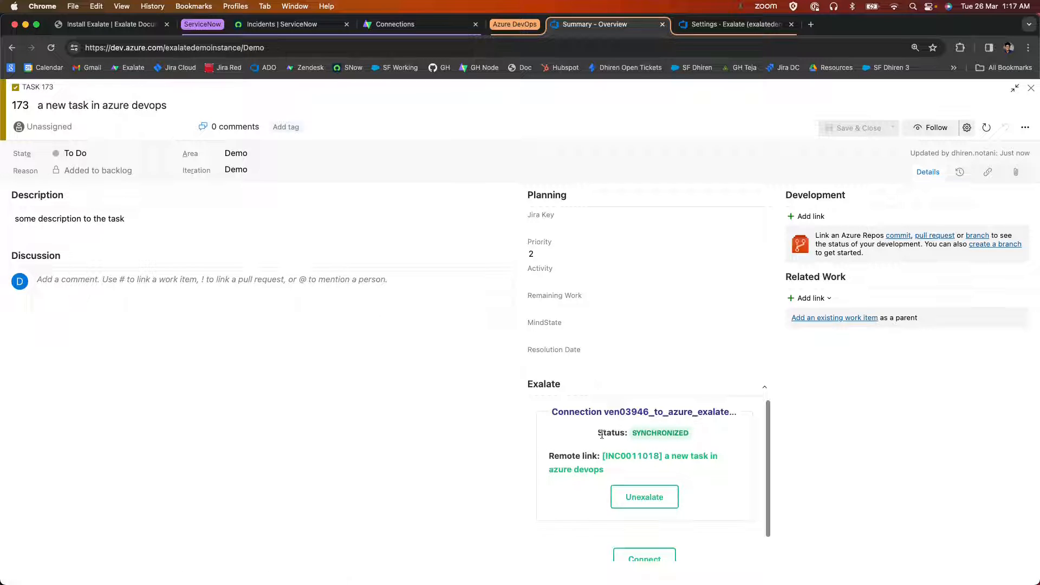
Examine the task's synchronization status and its remote link in the Exalate section.
left_click_drag(592, 435, 713, 435)
left_click(713, 437)
double_click(660, 433)
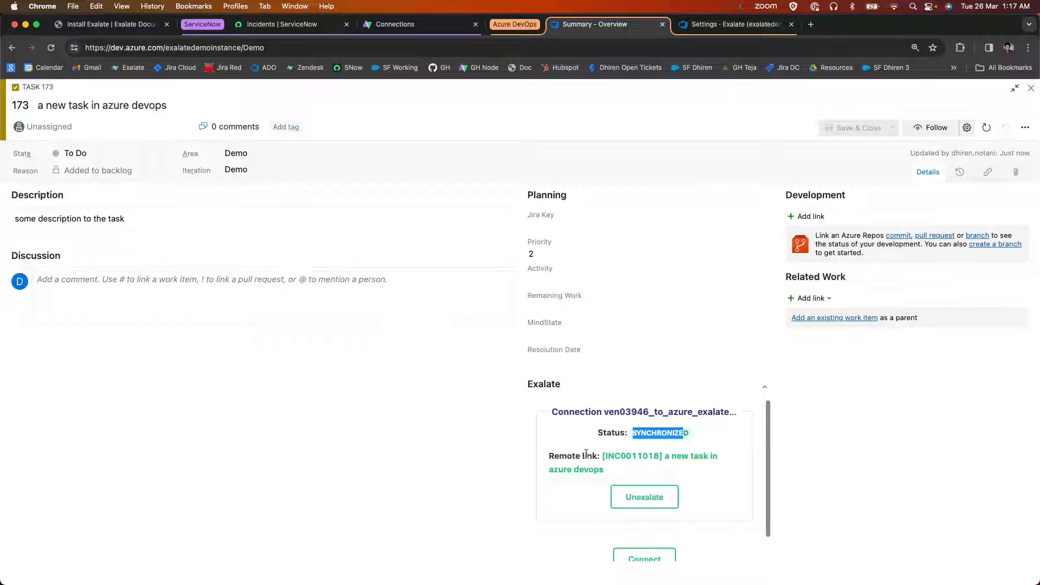
left_click_drag(541, 461, 642, 471)
left_click(644, 475)
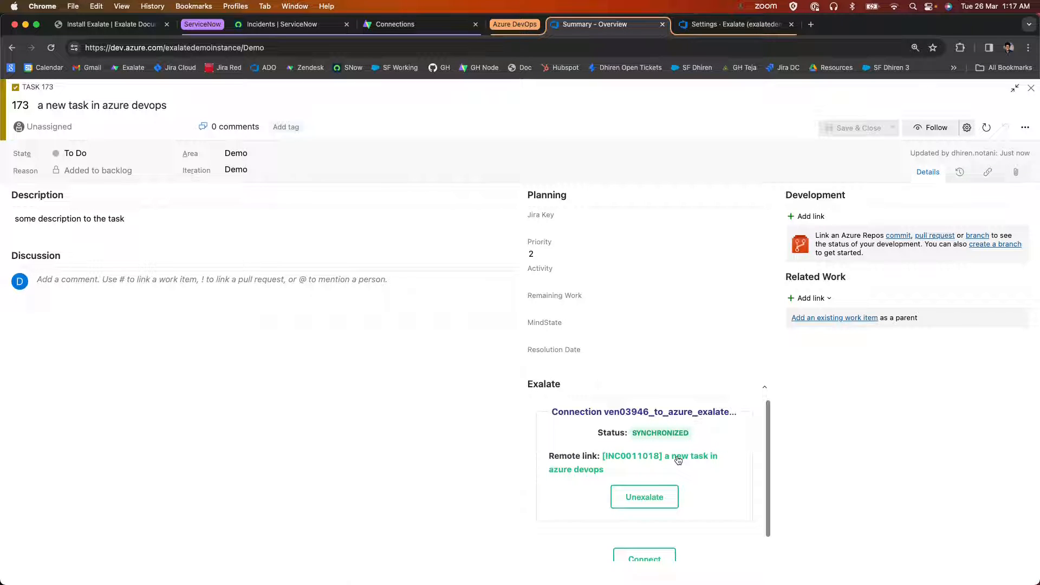
Switch to the linked incident in ServiceNow and check its short description and description.
left_click_drag(677, 459, 335, 220)
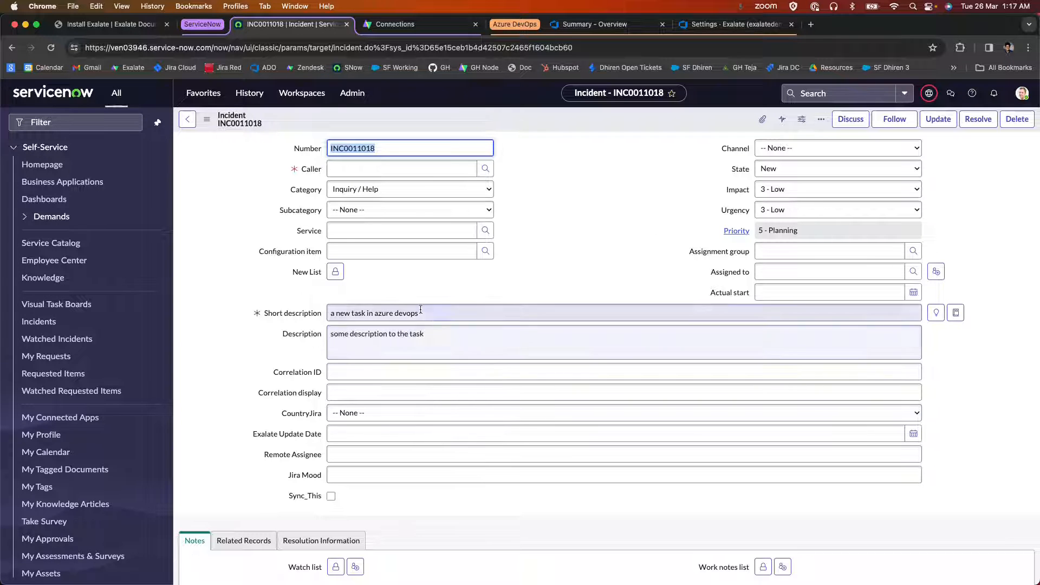
left_click(262, 314)
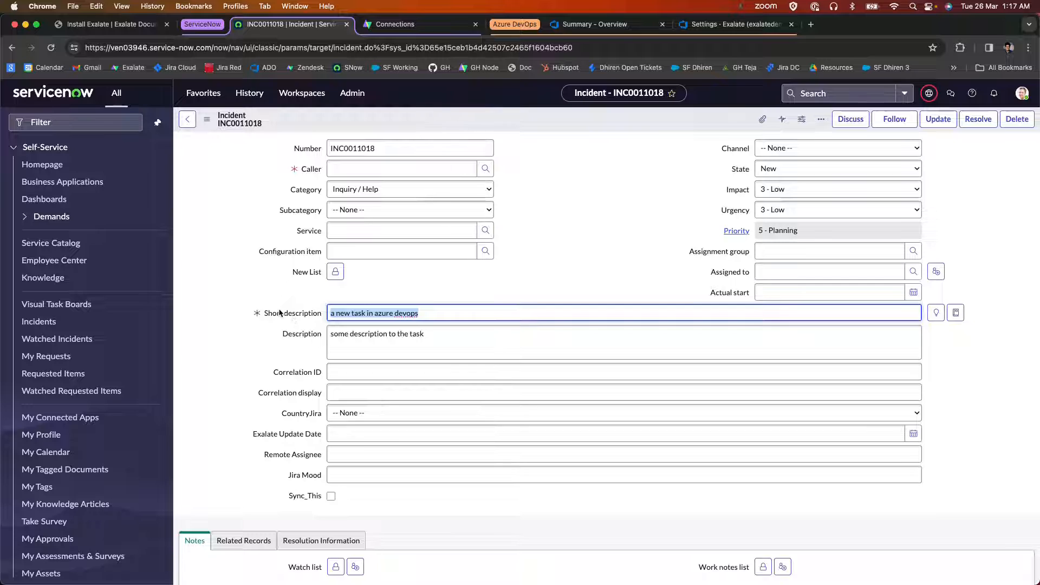
left_click(313, 331)
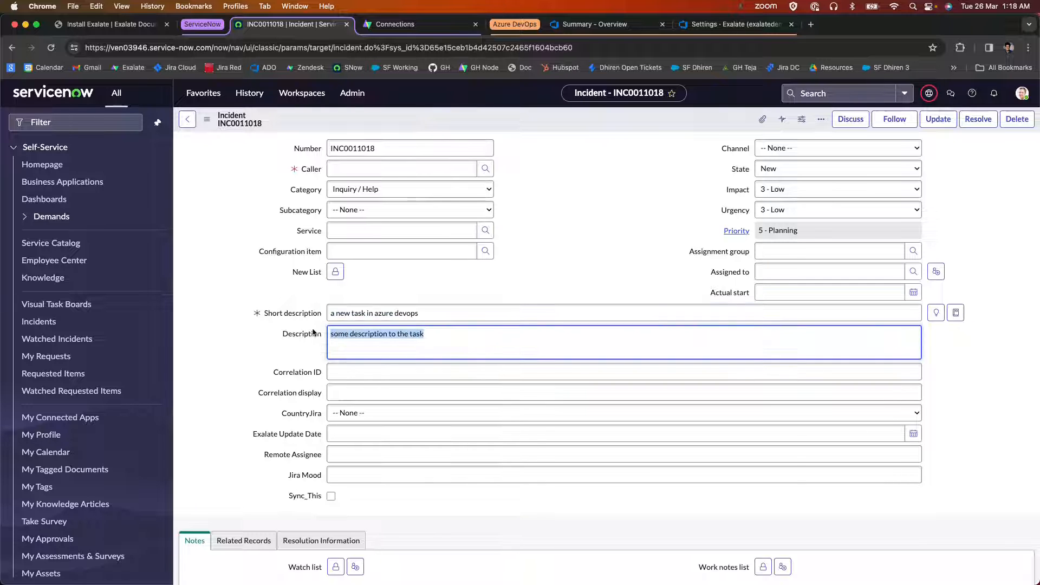
scroll(607, 255, "down", 2)
scroll(607, 256, "up", 2)
Fill in the incident's caller and post the customer-visible comment "comment from servicenow".
left_click(405, 169)
left_click(398, 275)
scroll(400, 279, "down", 6)
left_click(402, 282)
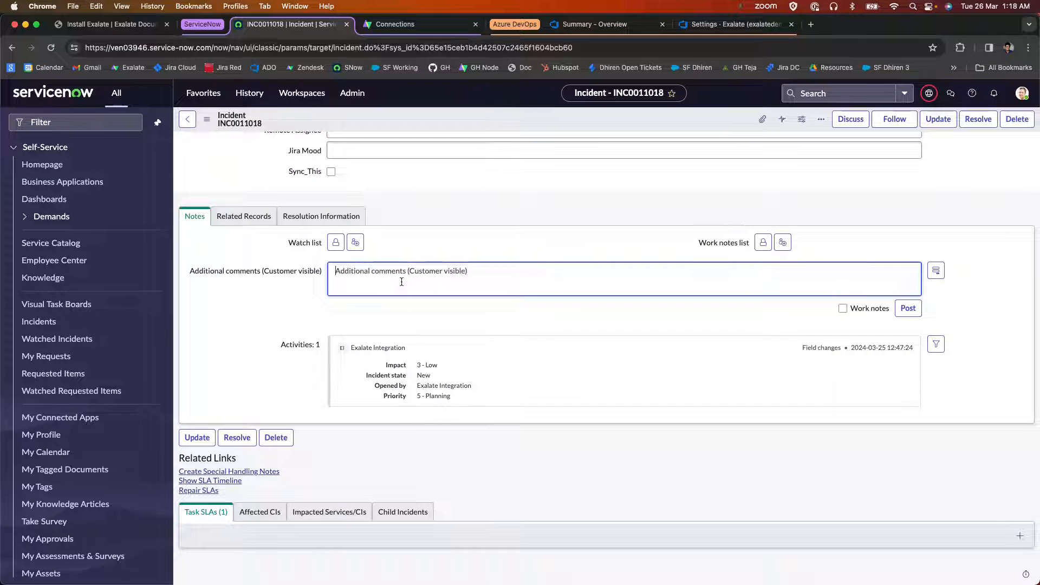
type("comment from servicenow")
left_click(908, 307)
Attach the file zaok-ezet-imfo-fsyh.log from Downloads to the incident and save the record.
scroll(580, 300, "up", 3)
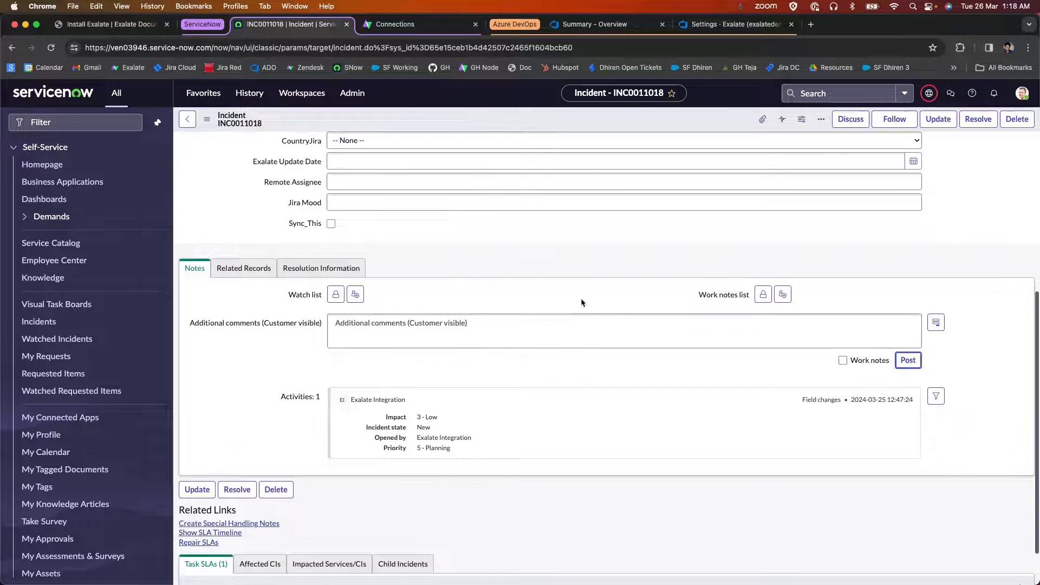
scroll(647, 231, "up", 3)
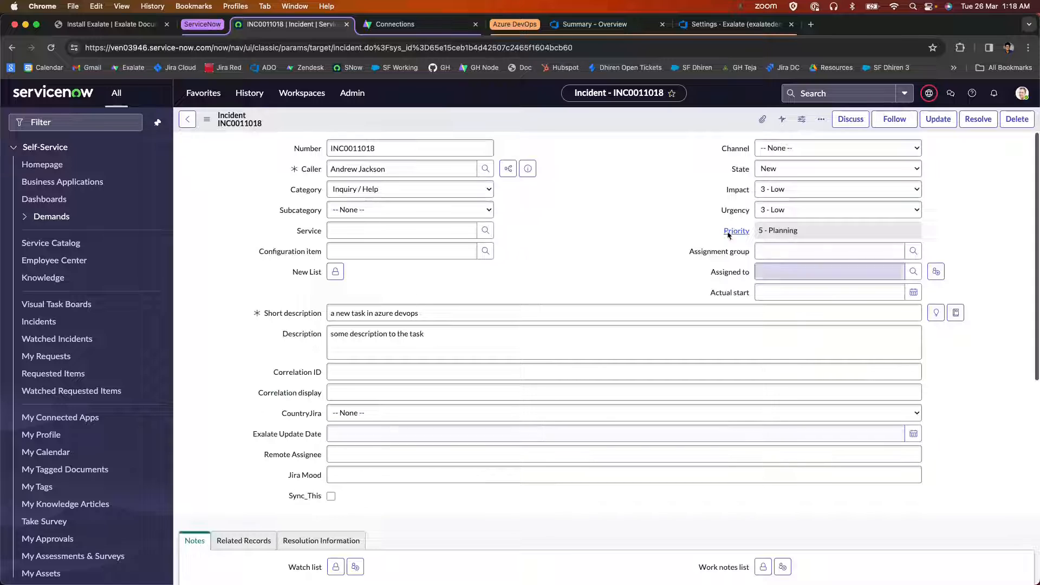
left_click(763, 120)
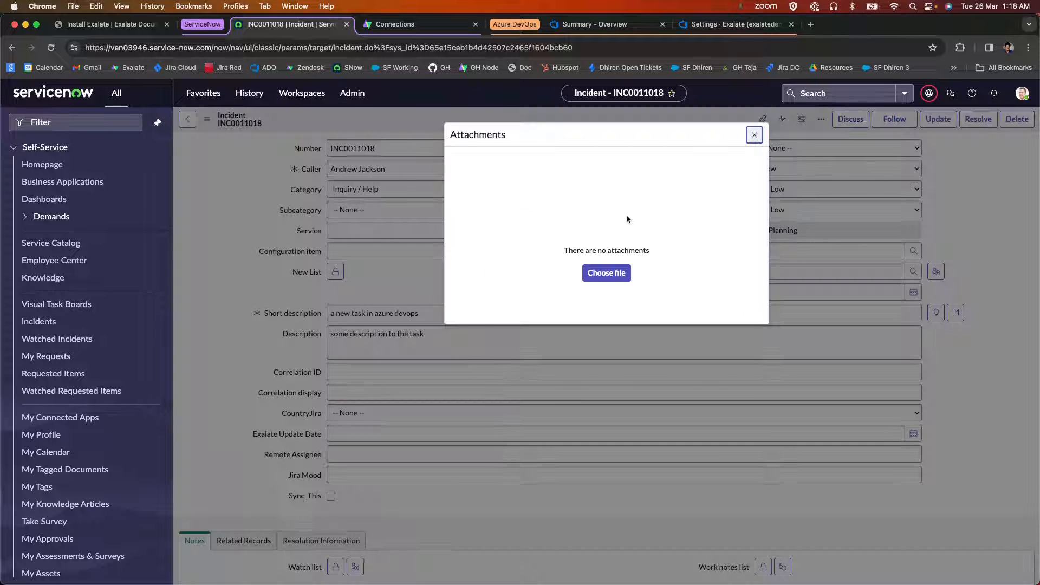
left_click(594, 275)
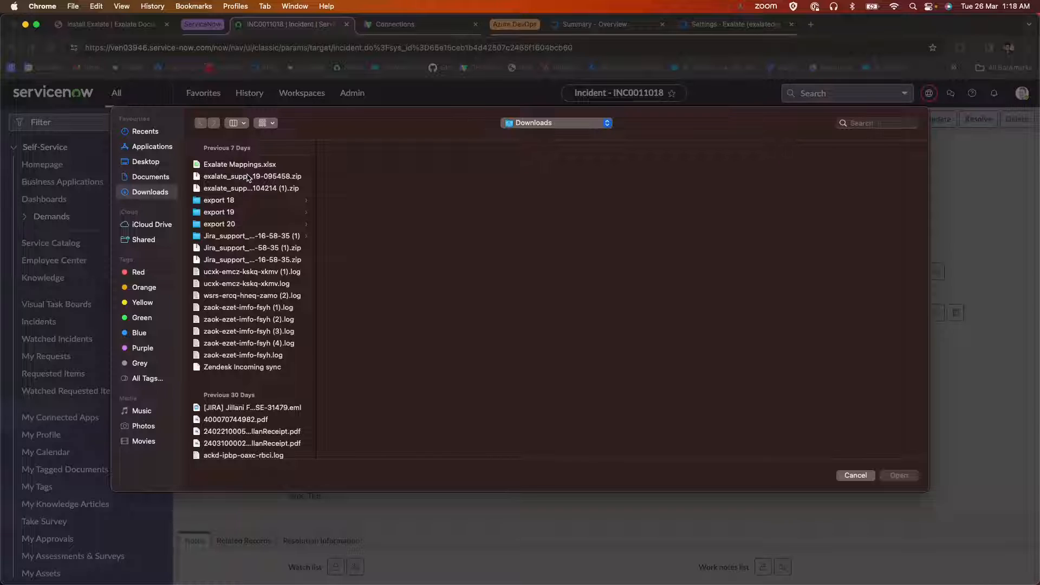
scroll(243, 291, "down", 2)
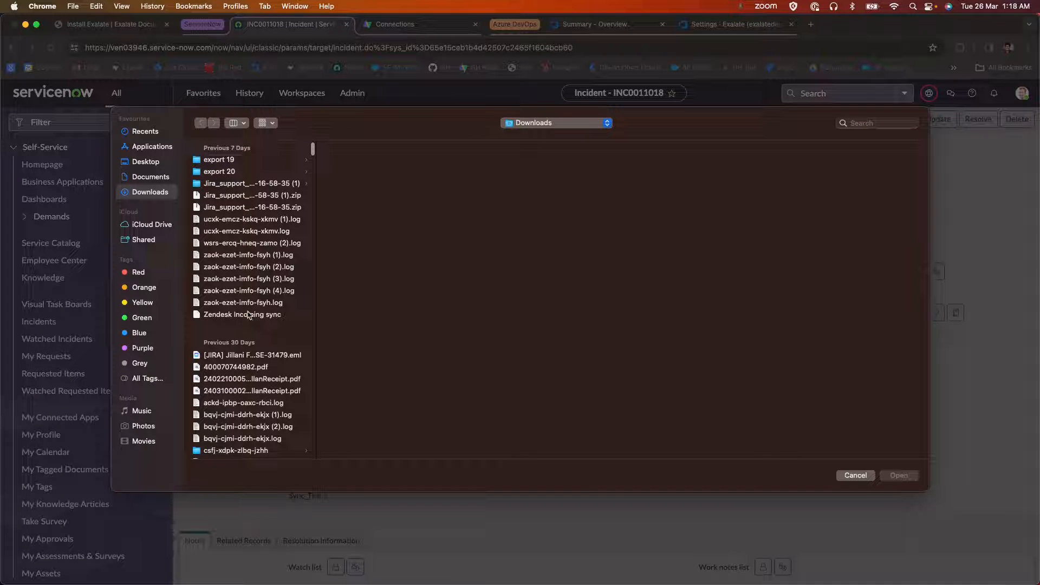
left_click(240, 303)
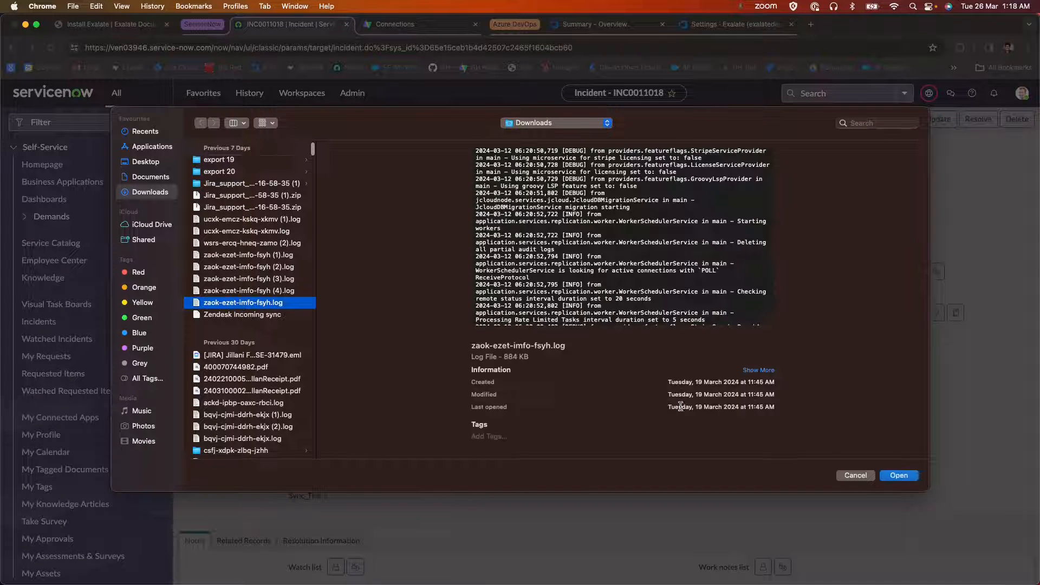
left_click(898, 476)
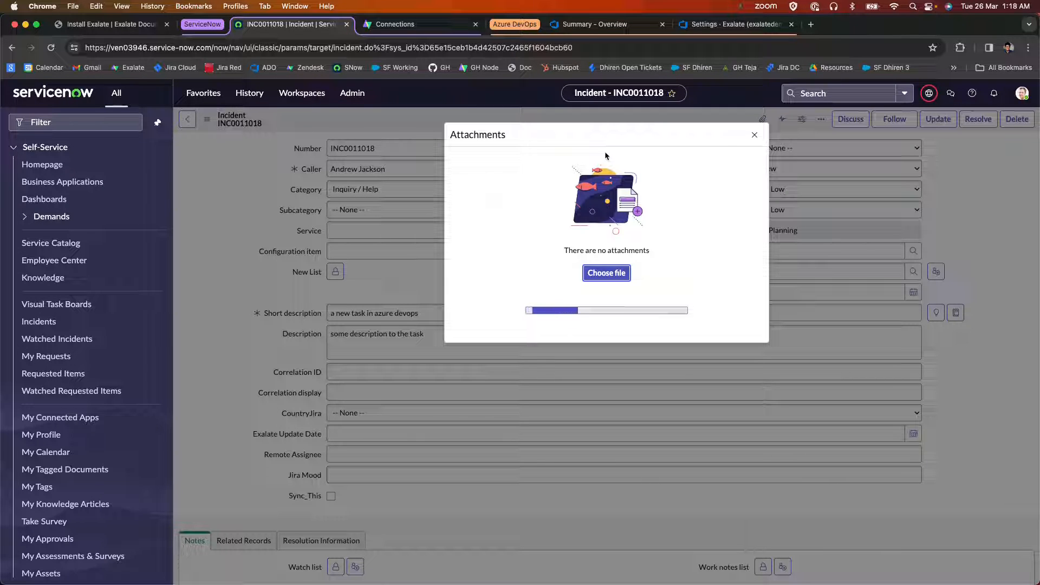
left_click(753, 135)
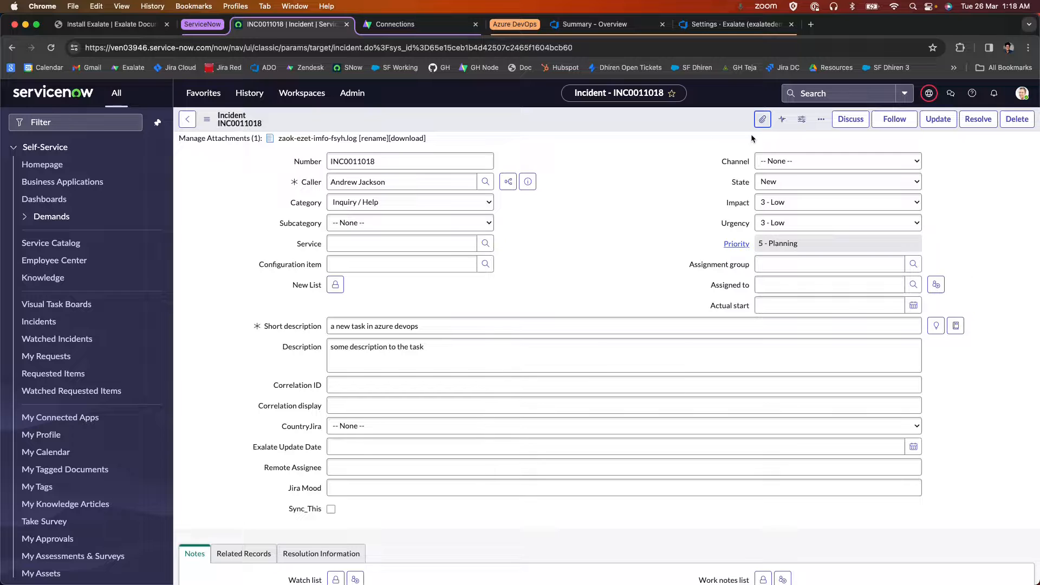
right_click(569, 111)
left_click(585, 119)
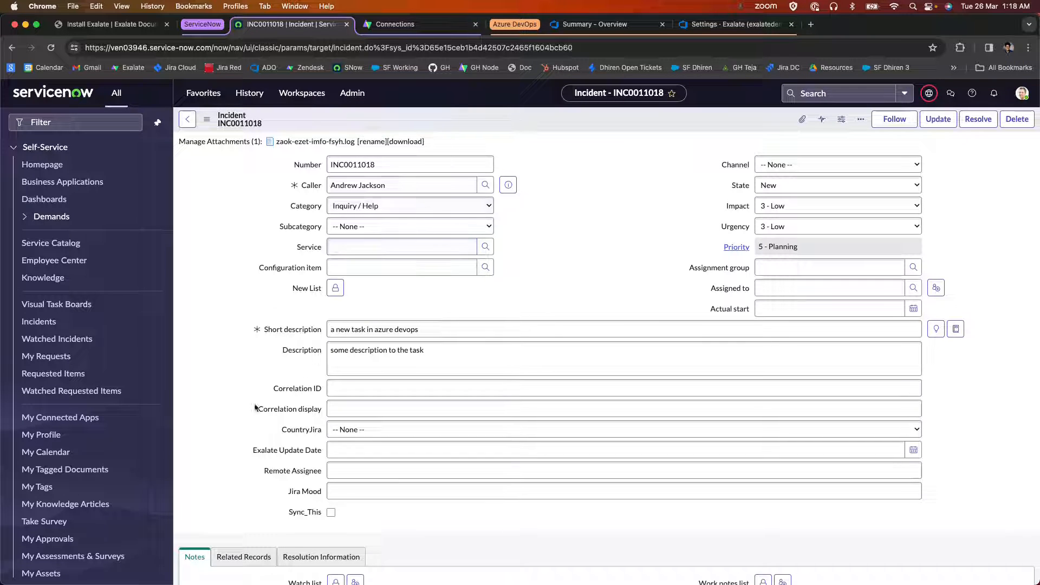
Switch to the Azure DevOps Exalate settings, review the triggers and the Create Trigger form, and leave without creating one.
left_click(593, 26)
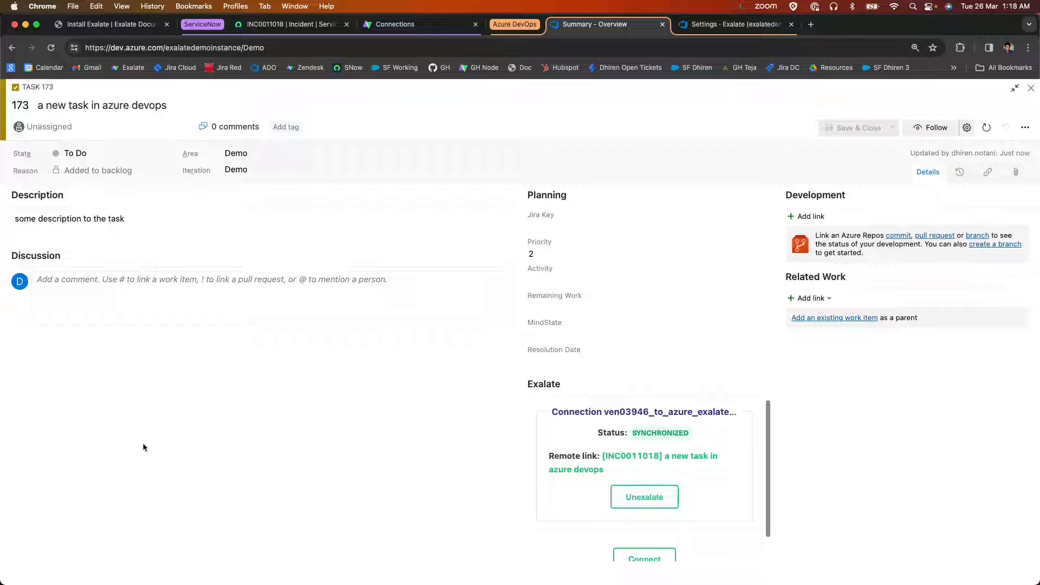
key("ctrl+Tab")
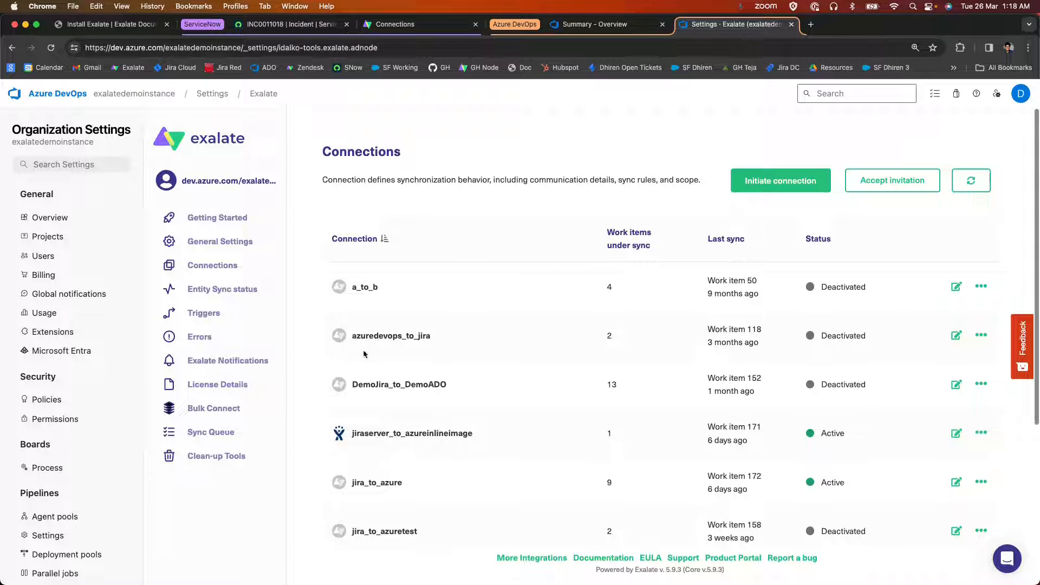
left_click(204, 313)
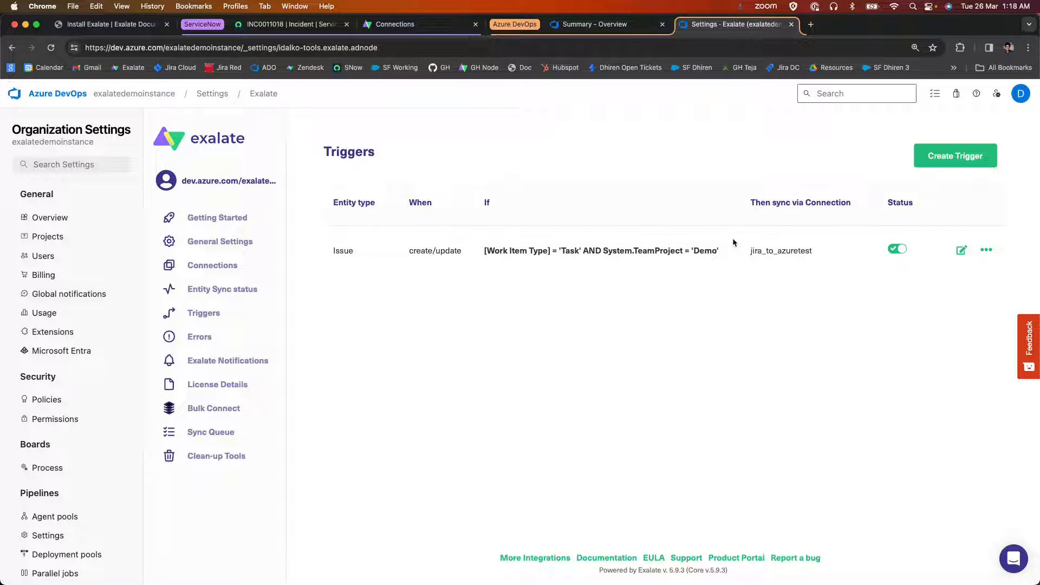
left_click(957, 163)
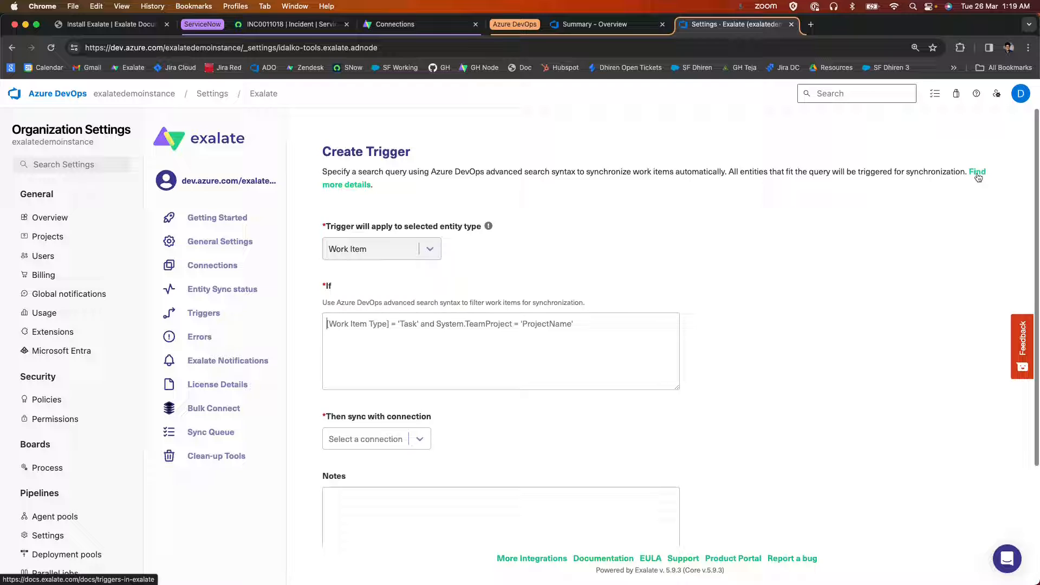
scroll(789, 232, "down", 3)
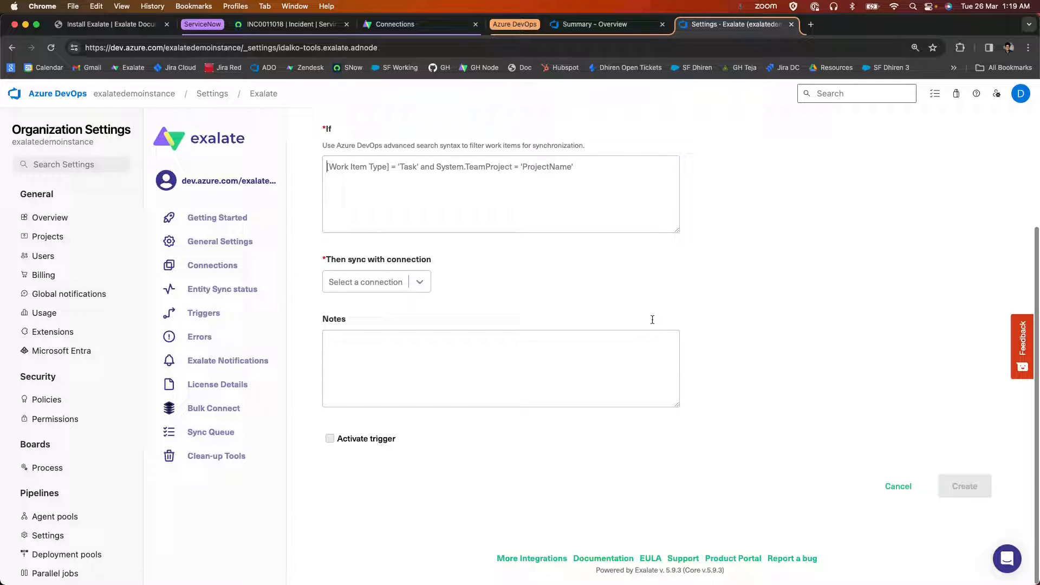
left_click(903, 492)
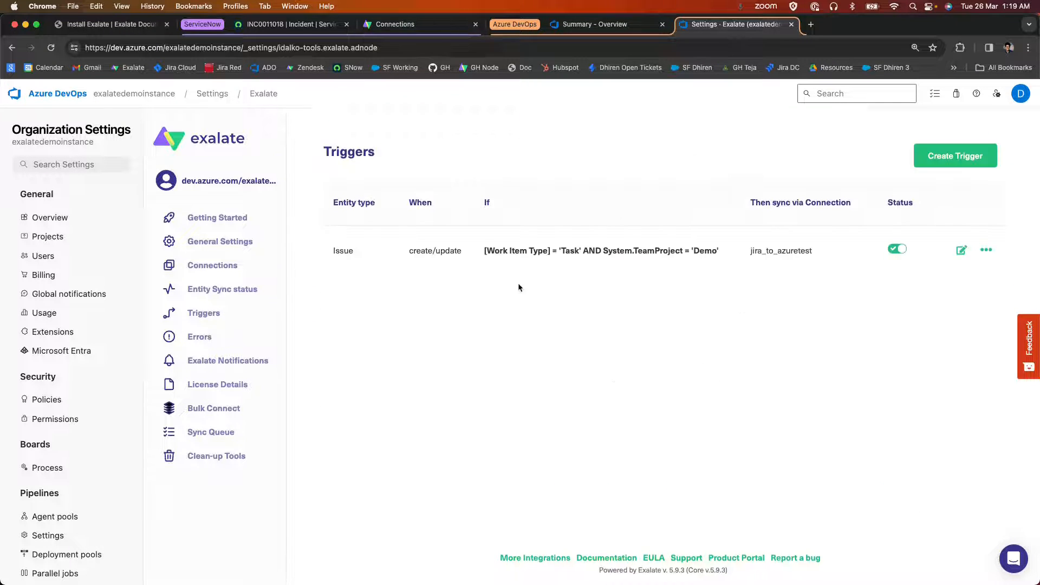
Switch to the Azure DevOps project, close the open work item, and open task 173 from the Boards work items list.
left_click(583, 24)
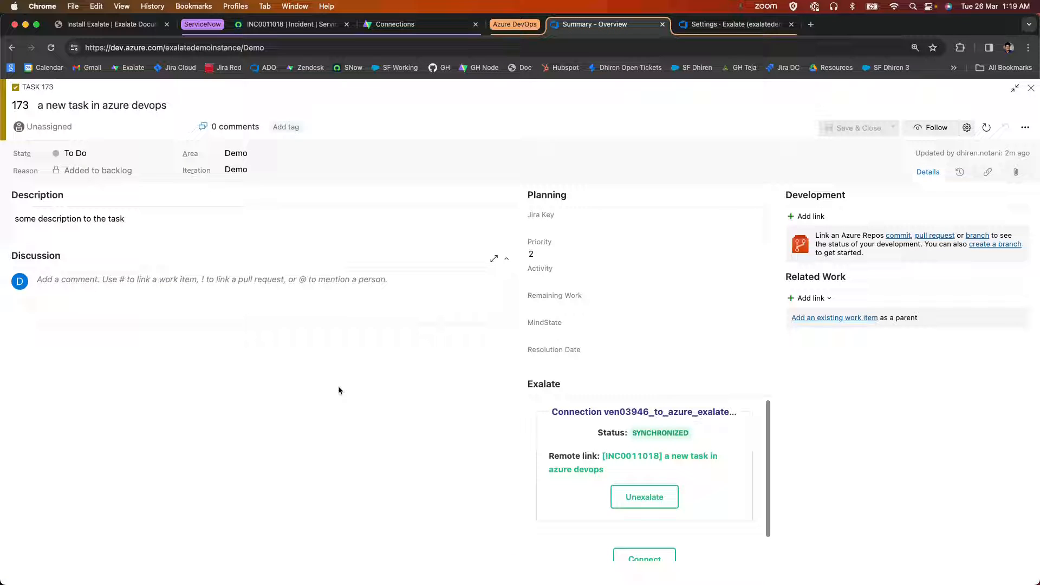
left_click(1030, 88)
mouse_move(92, 255)
left_click(180, 272)
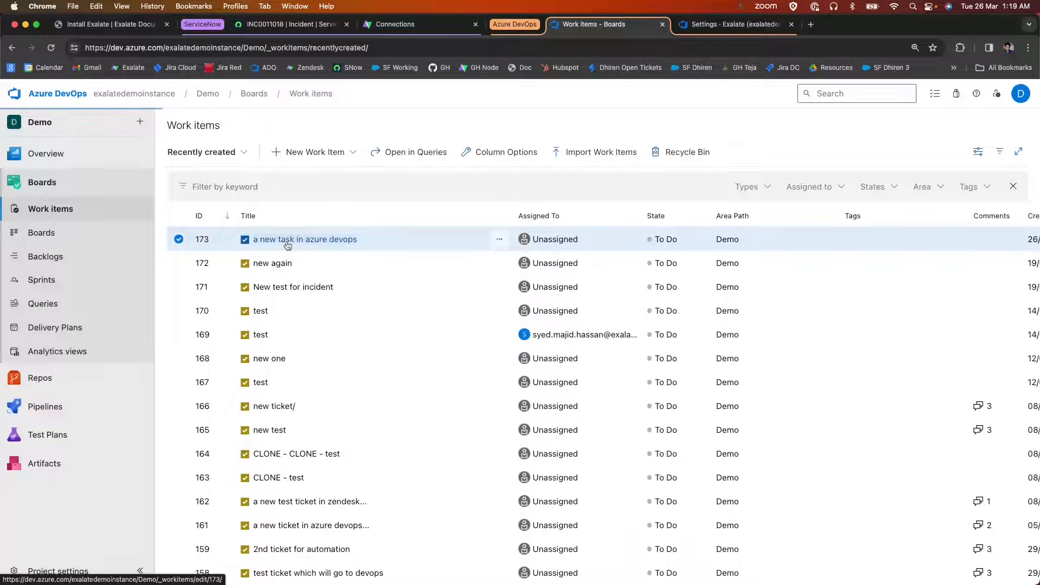
key("Return")
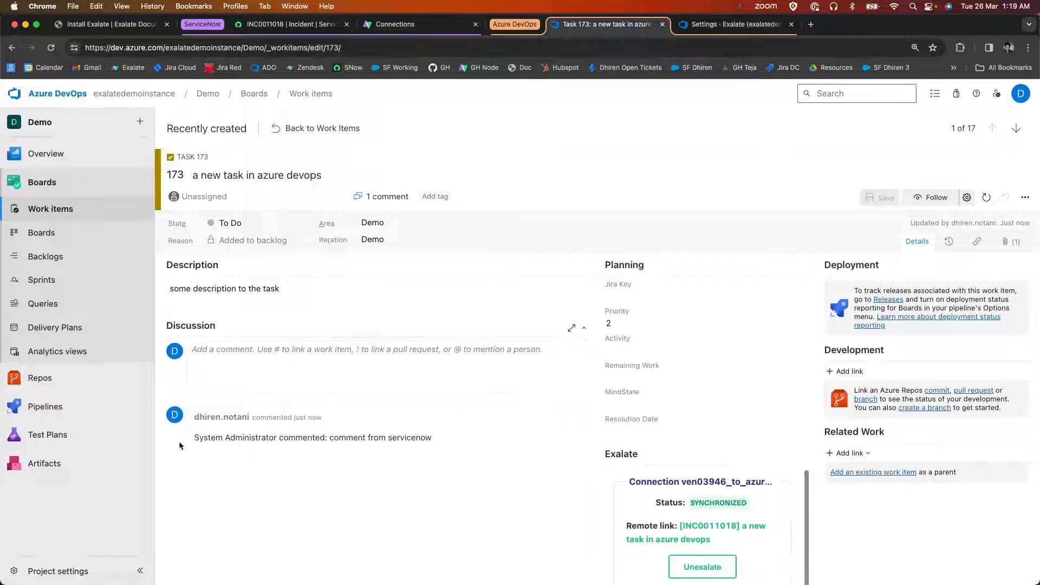
Examine the synced comment and its author on the task, and compare that author with the signed-in ServiceNow user's profile.
left_click_drag(194, 439, 437, 438)
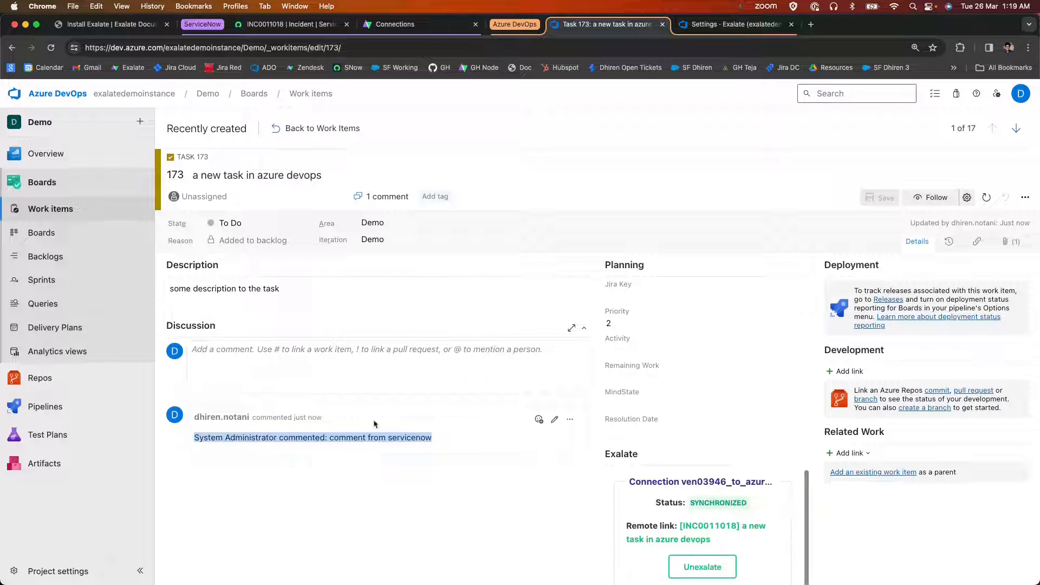
left_click(419, 475)
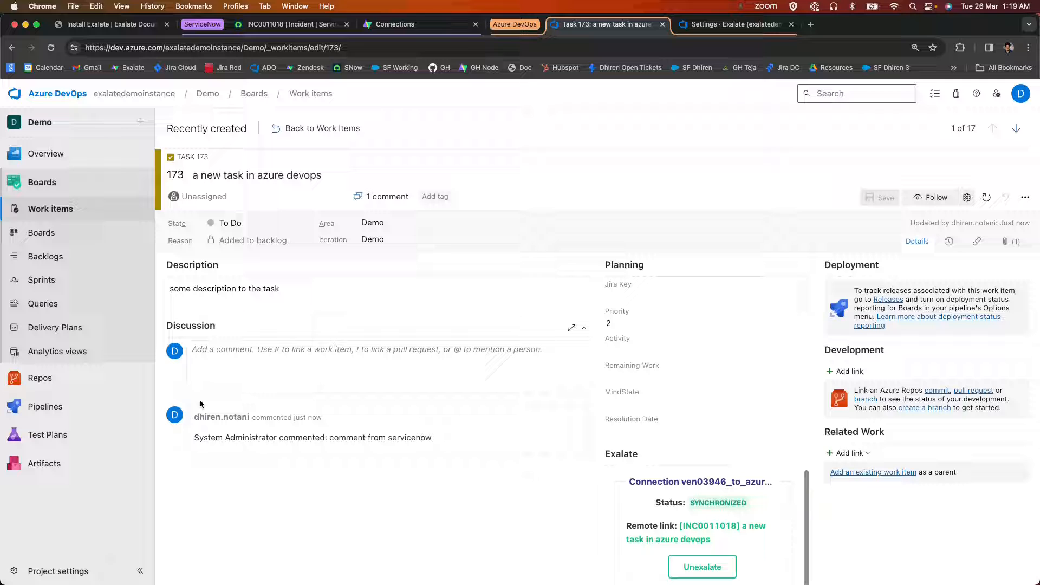
left_click_drag(194, 438, 277, 438)
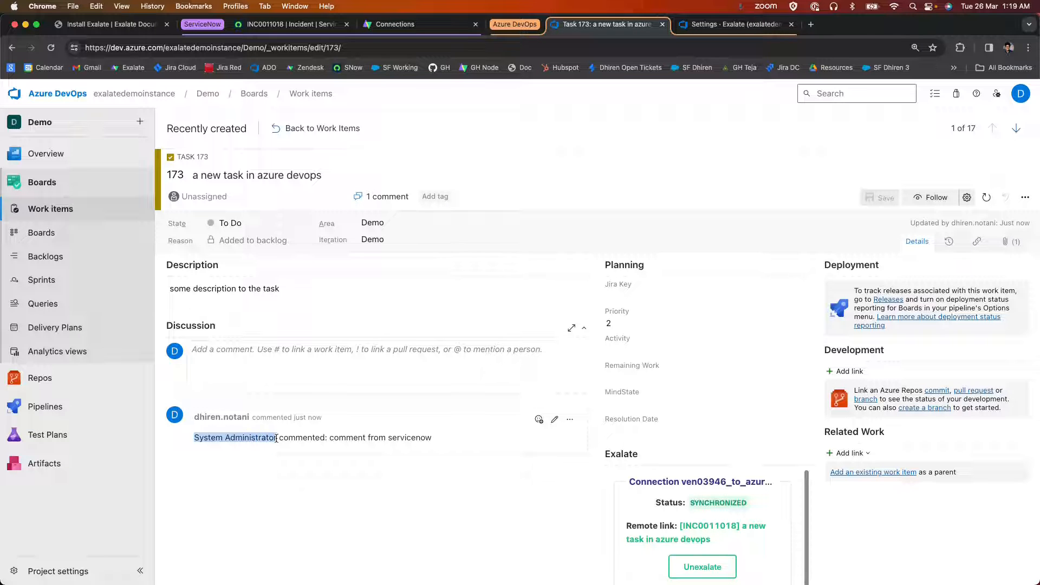
left_click(269, 26)
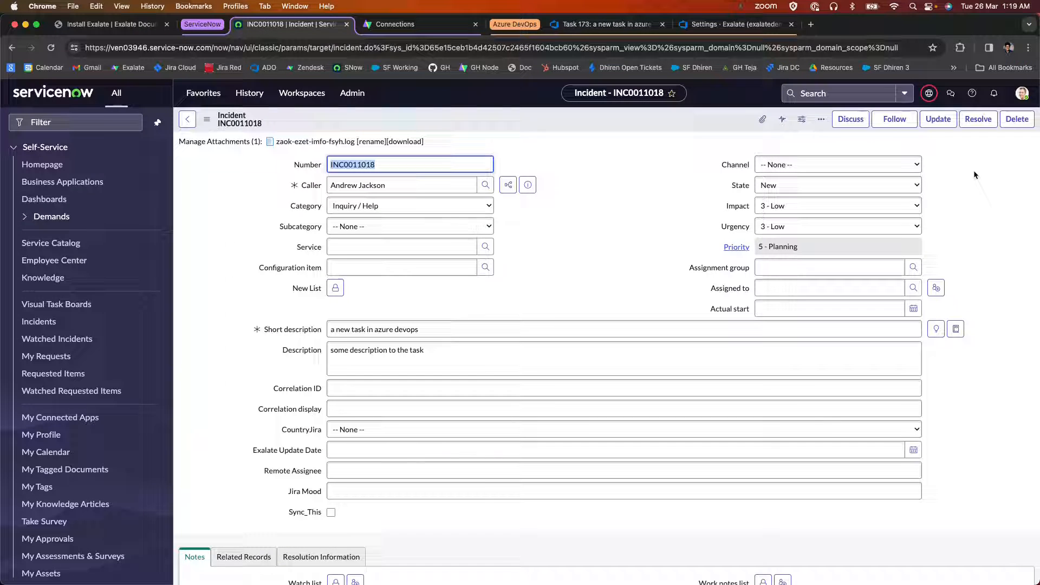
left_click(1022, 93)
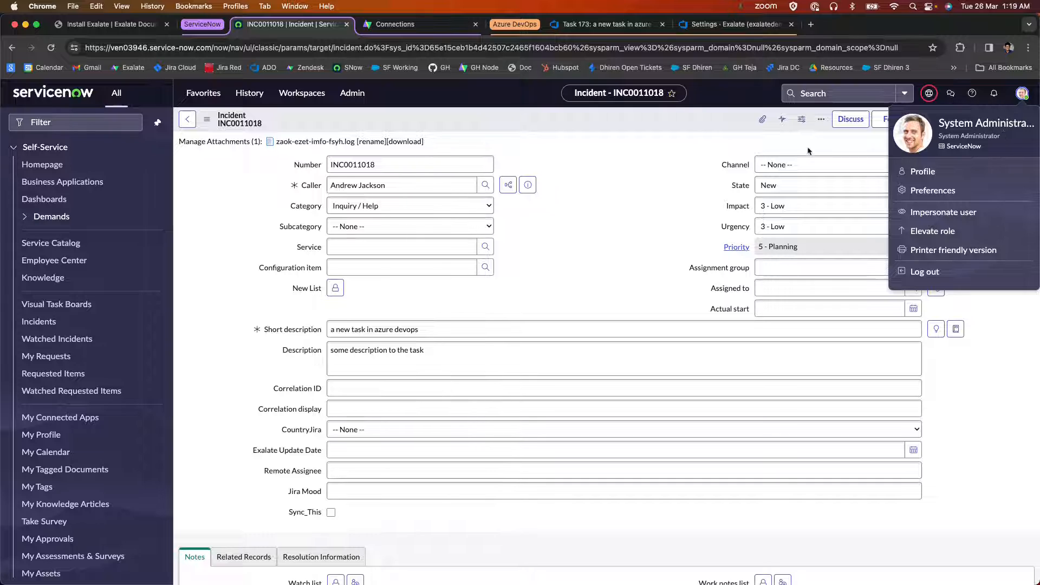
left_click(647, 172)
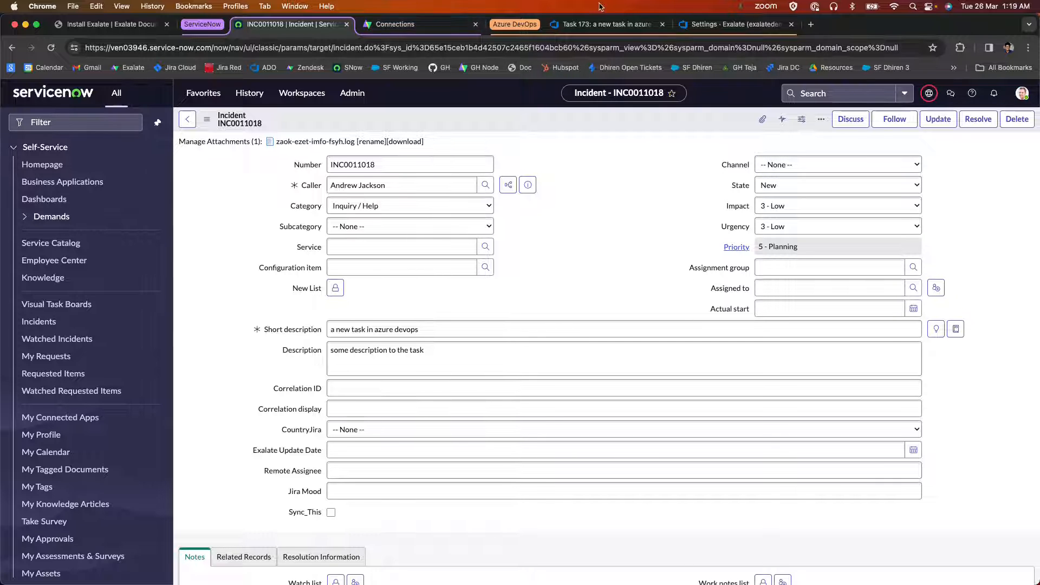
Return to the Azure DevOps task and check the synced comment's text and the task's attachments.
left_click(603, 24)
left_click_drag(334, 437, 459, 435)
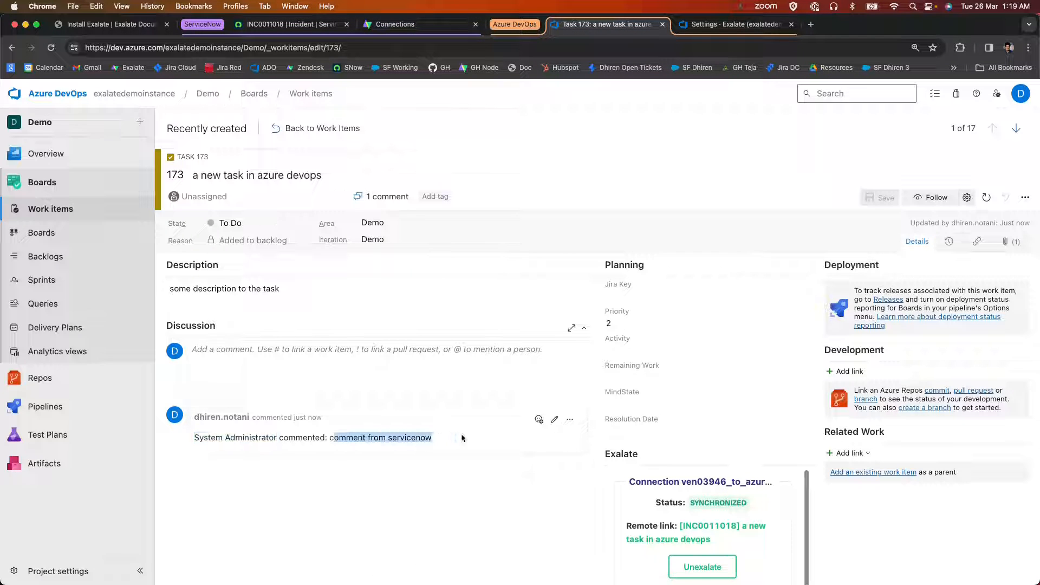
left_click(1012, 242)
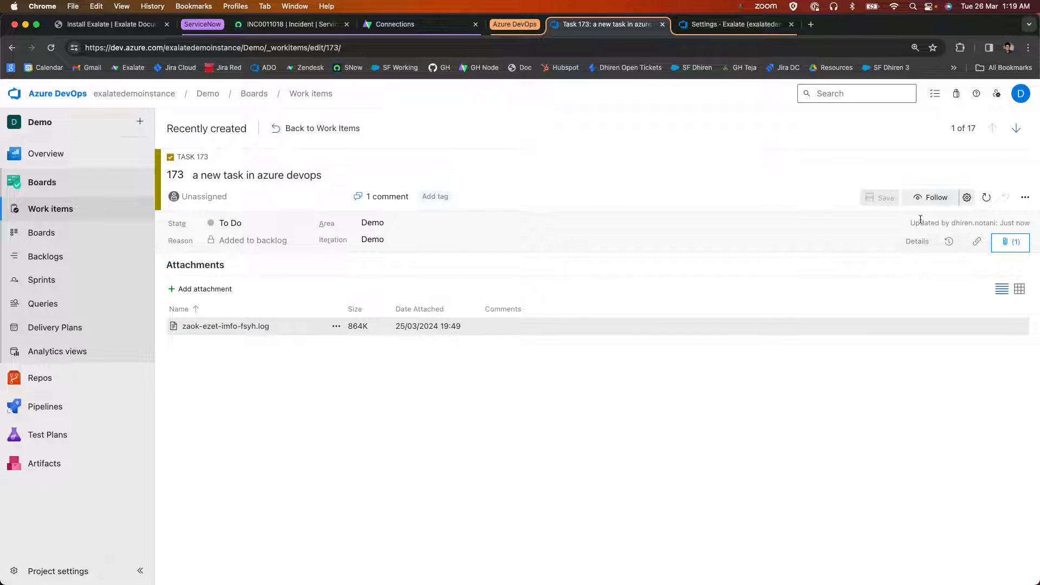
left_click(920, 241)
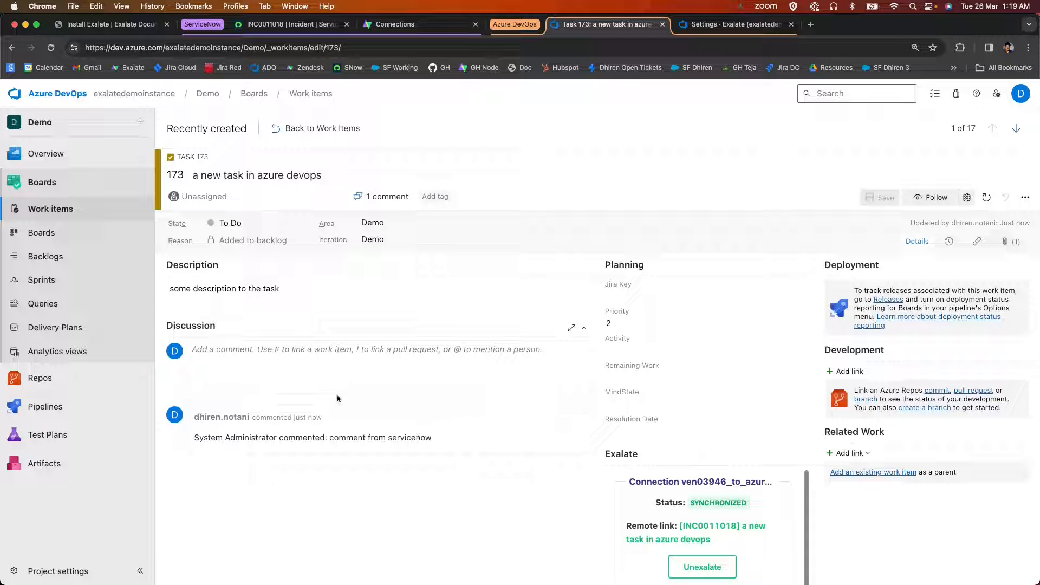
Add the comment "comment in ado" to the task's discussion and save it.
left_click(330, 347)
type("commen")
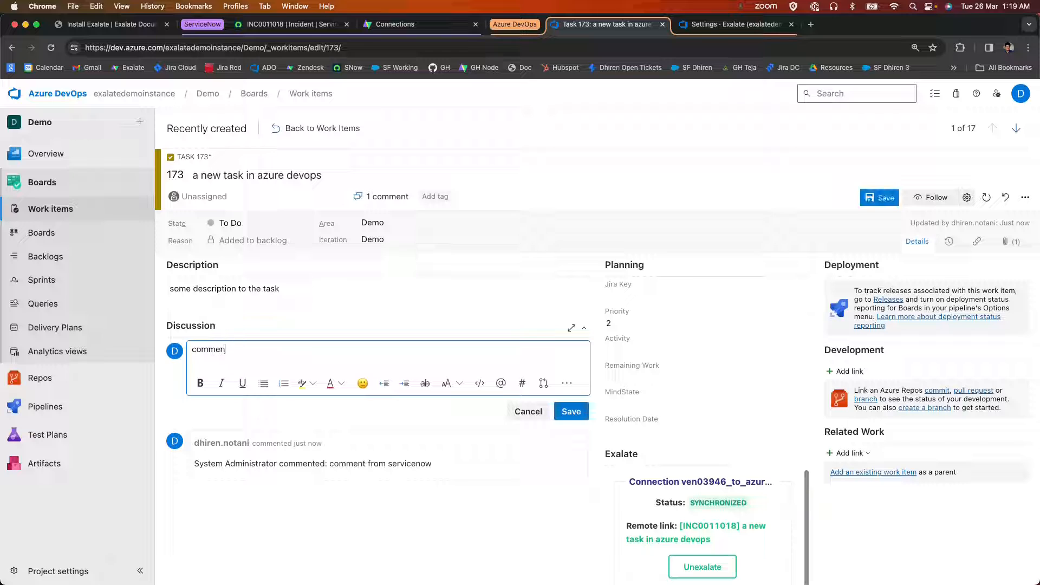
type("t in ado")
left_click(571, 411)
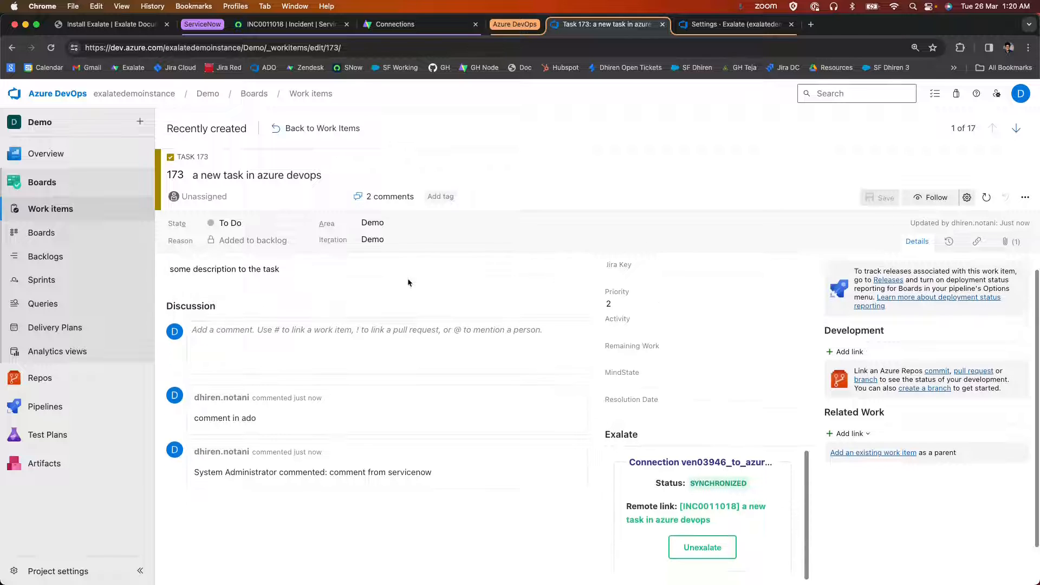
Switch to the linked ServiceNow incident and check its activity stream for the comment posted in Azure DevOps.
left_click(274, 25)
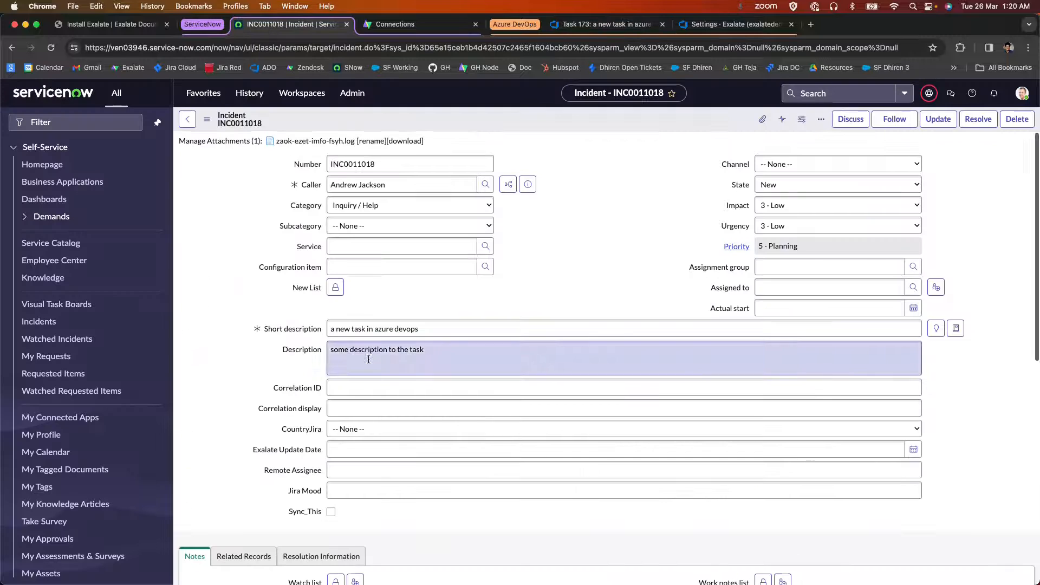
scroll(379, 357, "down", 6)
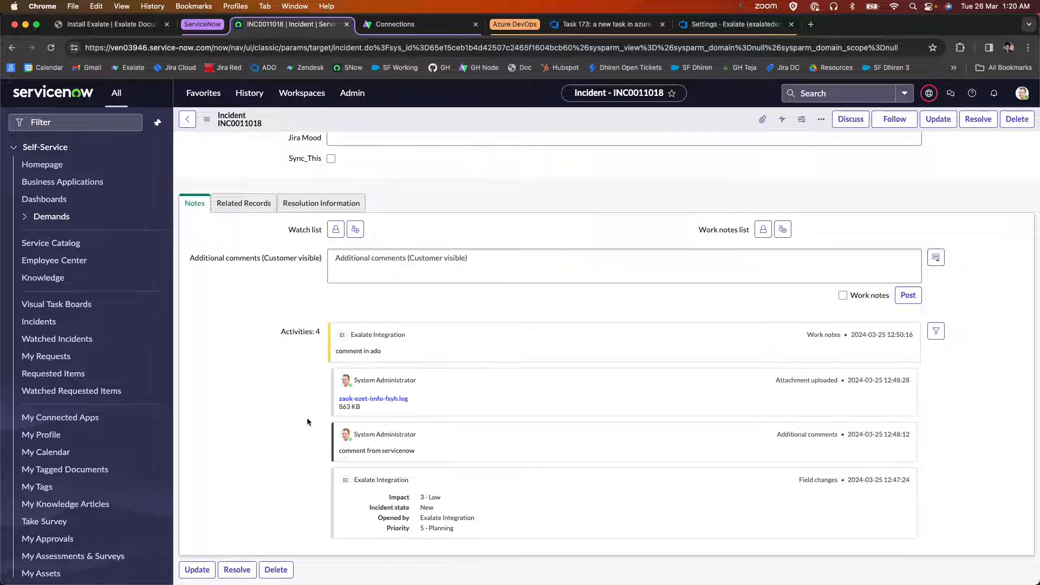
left_click_drag(380, 353, 318, 351)
left_click(317, 351)
scroll(318, 351, "up", 7)
scroll(271, 318, "down", 5)
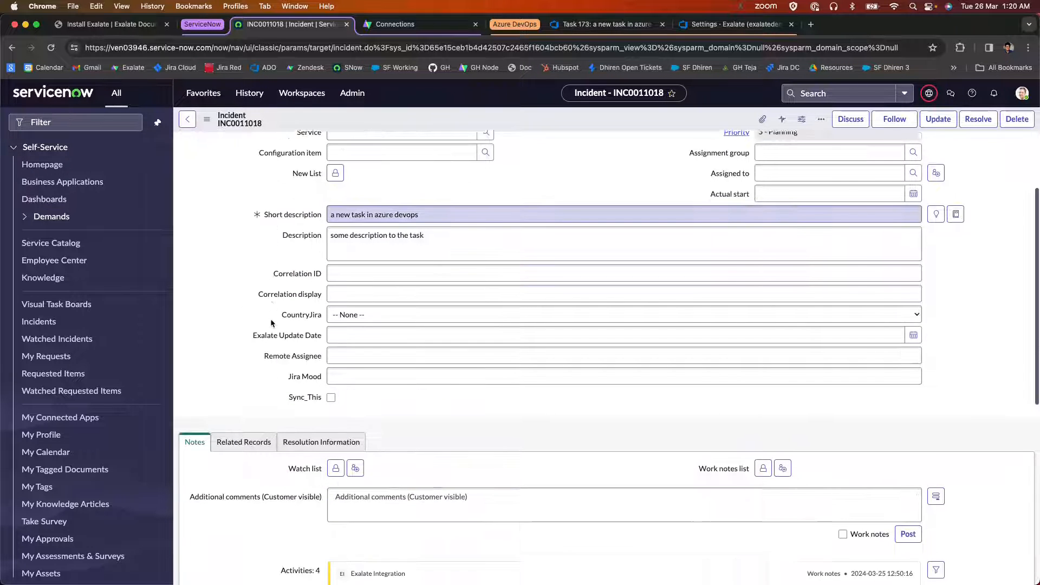
scroll(271, 318, "up", 5)
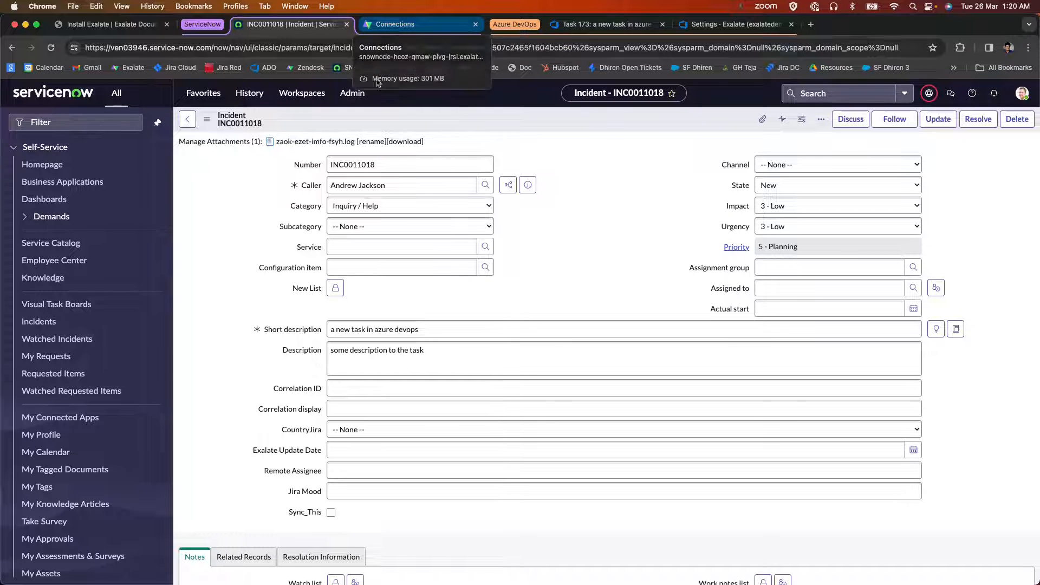
Refresh the Exalate connections for ServiceNow and upgrade ven03946_to_azure_exalatedemoinstance to Script mode.
left_click(398, 24)
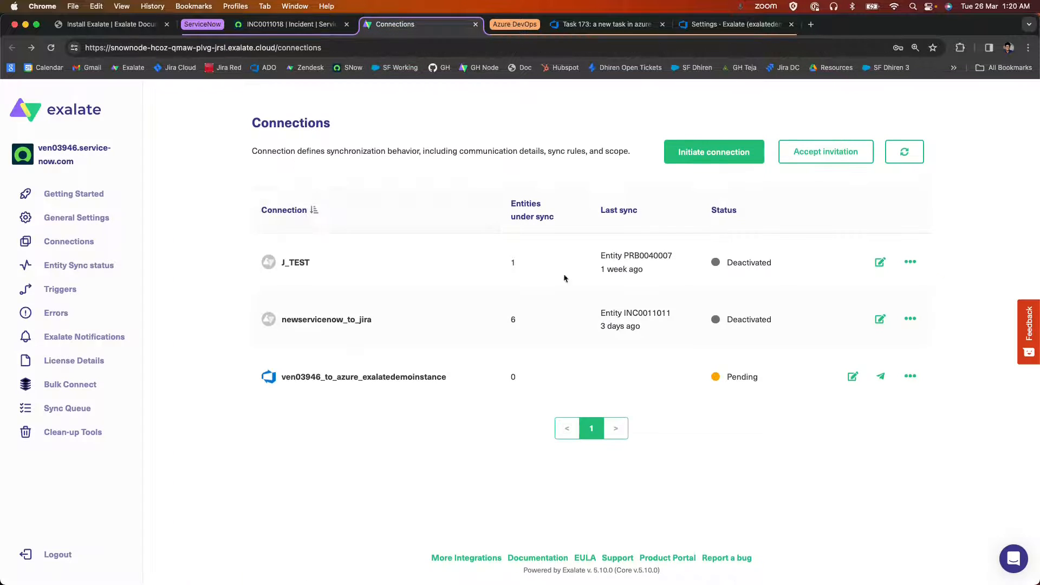
left_click(912, 156)
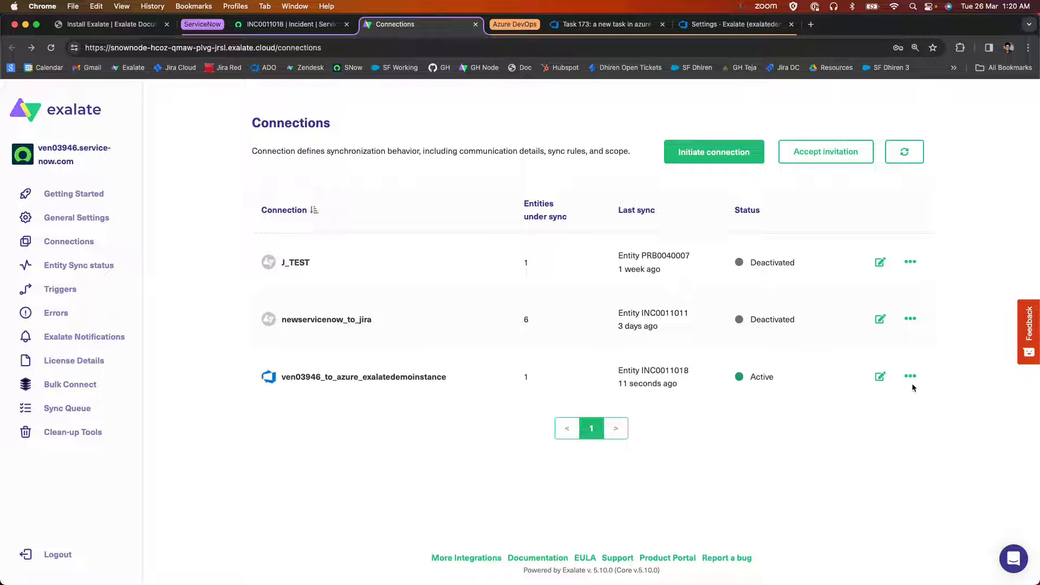
left_click(879, 379)
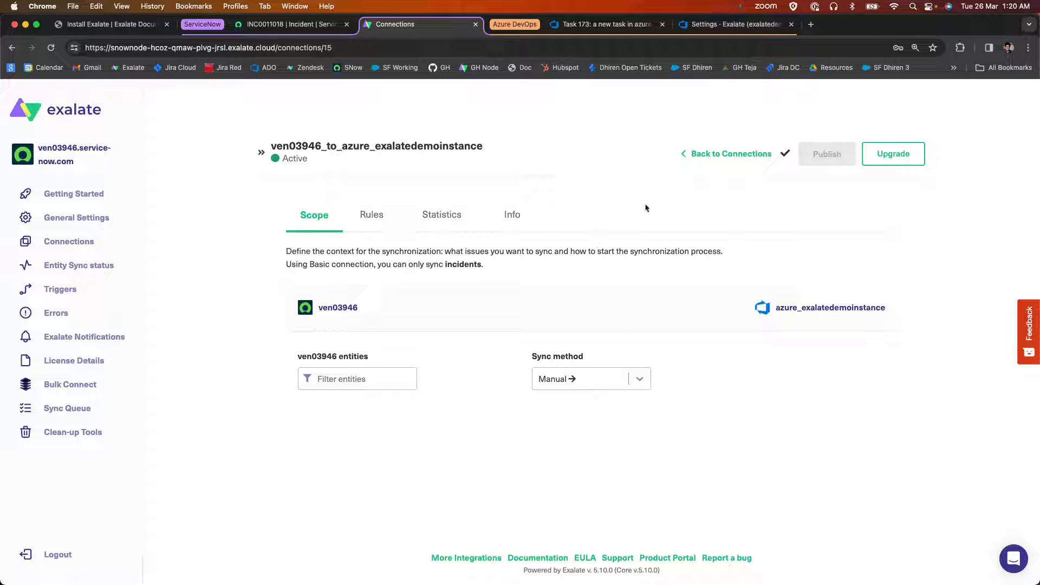
left_click(904, 160)
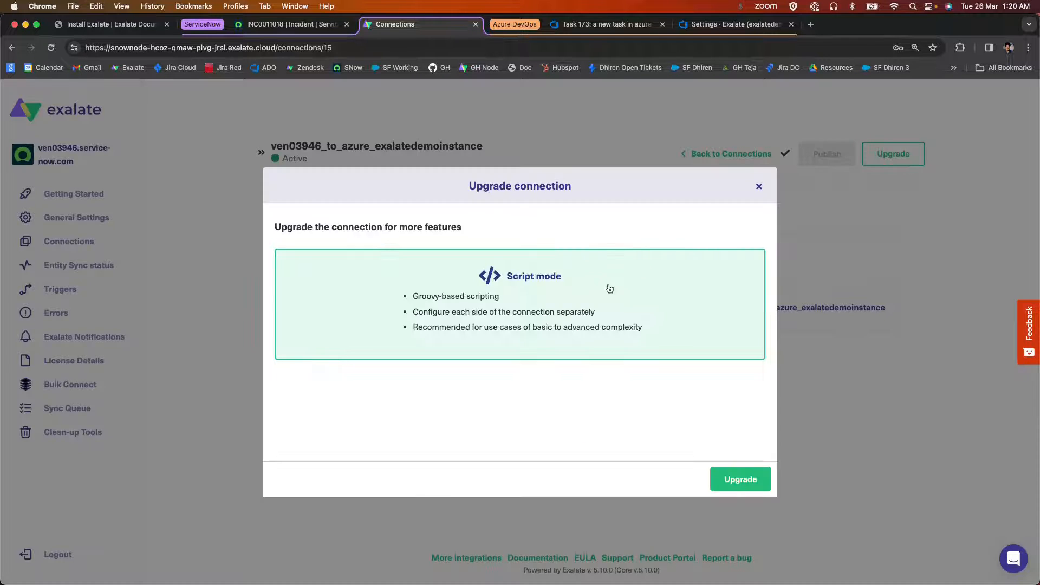
left_click(734, 477)
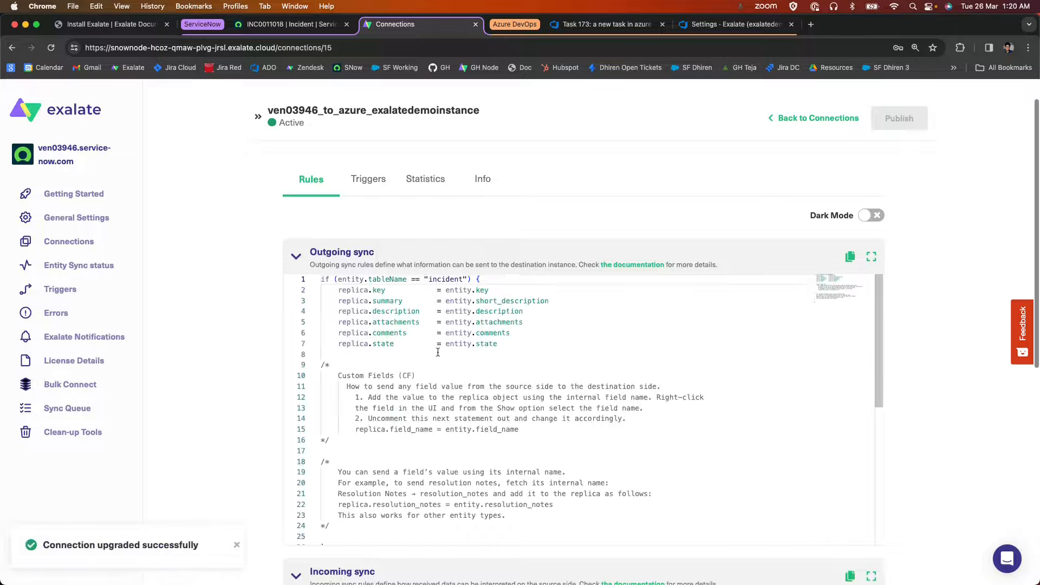
Review the connection's outgoing and incoming sync rules on the ServiceNow side, including the attachments, comments and state lines, and collapse both sections.
scroll(198, 271, "down", 5)
scroll(197, 272, "up", 6)
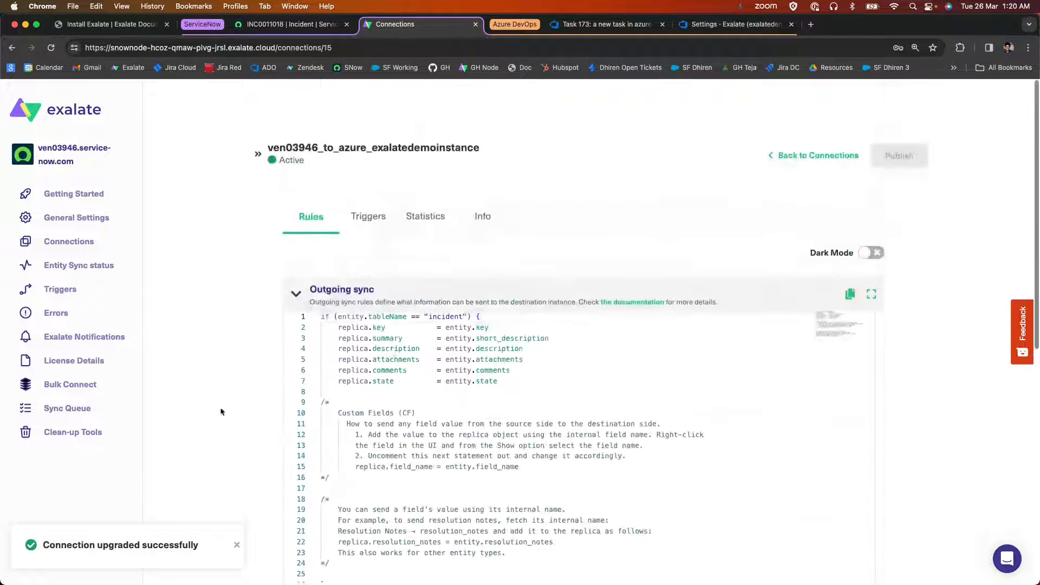
scroll(236, 291, "down", 3)
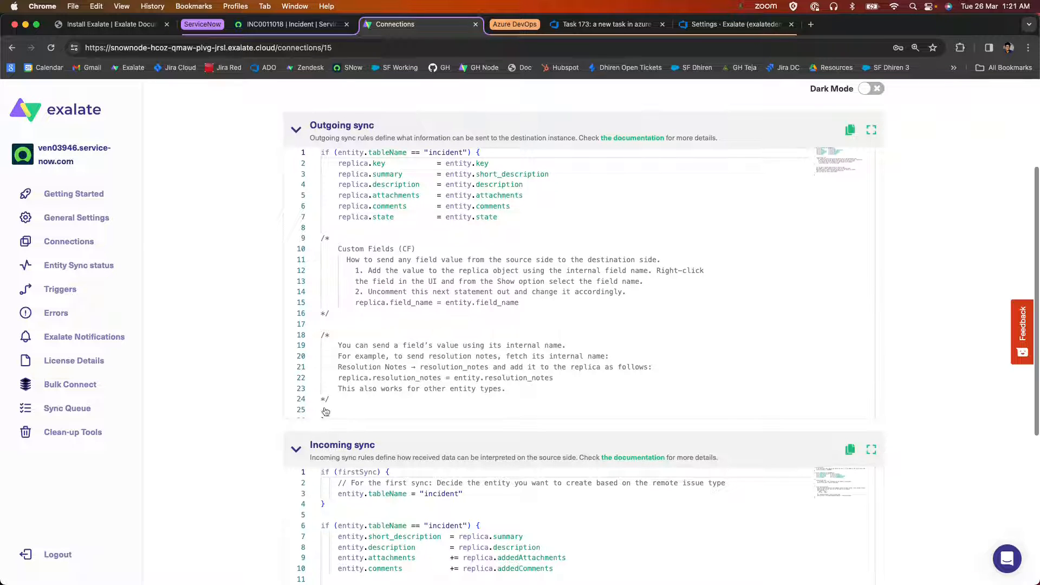
scroll(228, 320, "up", 5)
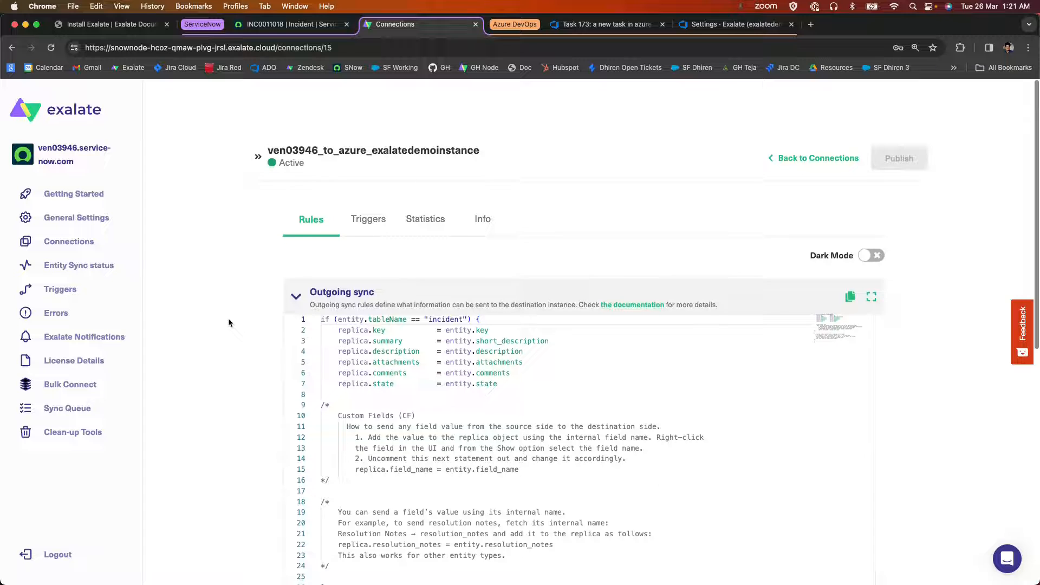
left_click(294, 293)
left_click(295, 343)
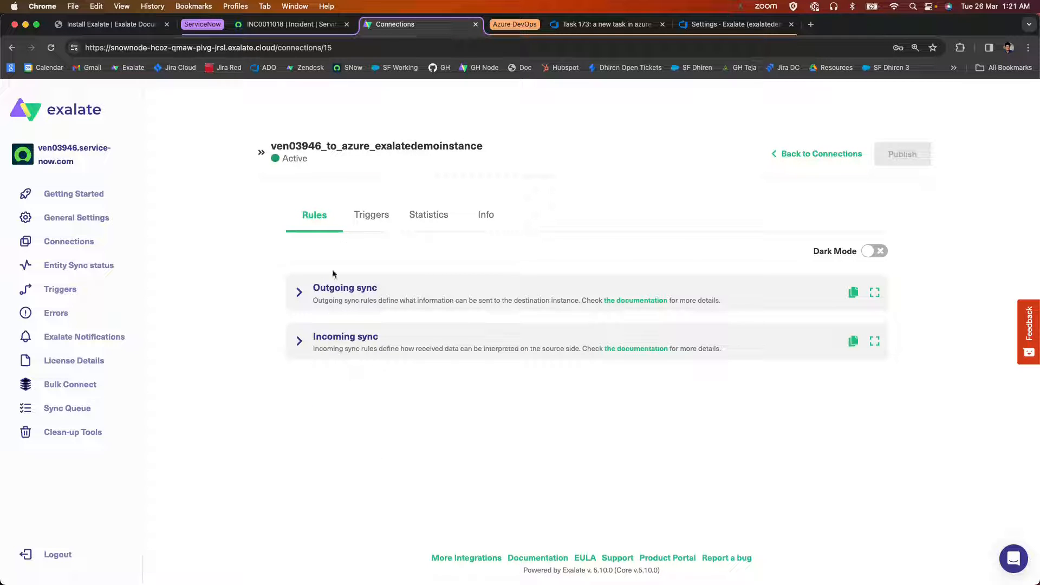
left_click(298, 298)
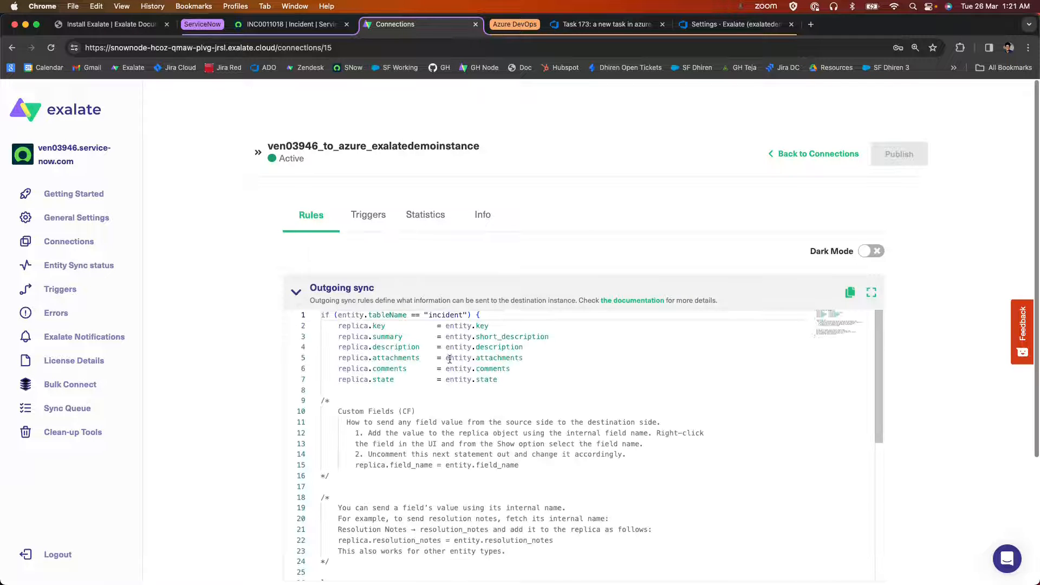
left_click_drag(509, 376, 320, 359)
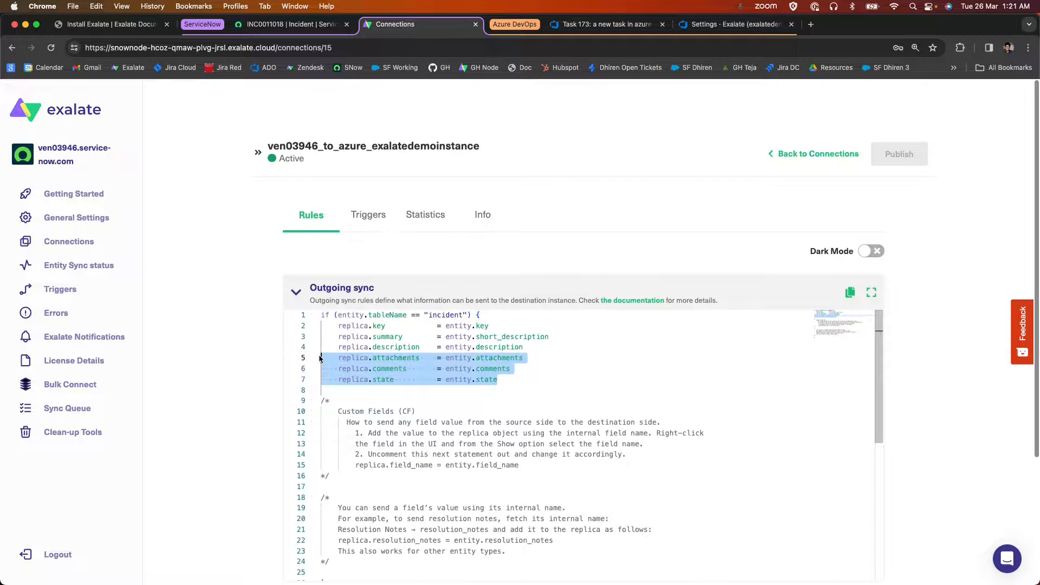
left_click(295, 292)
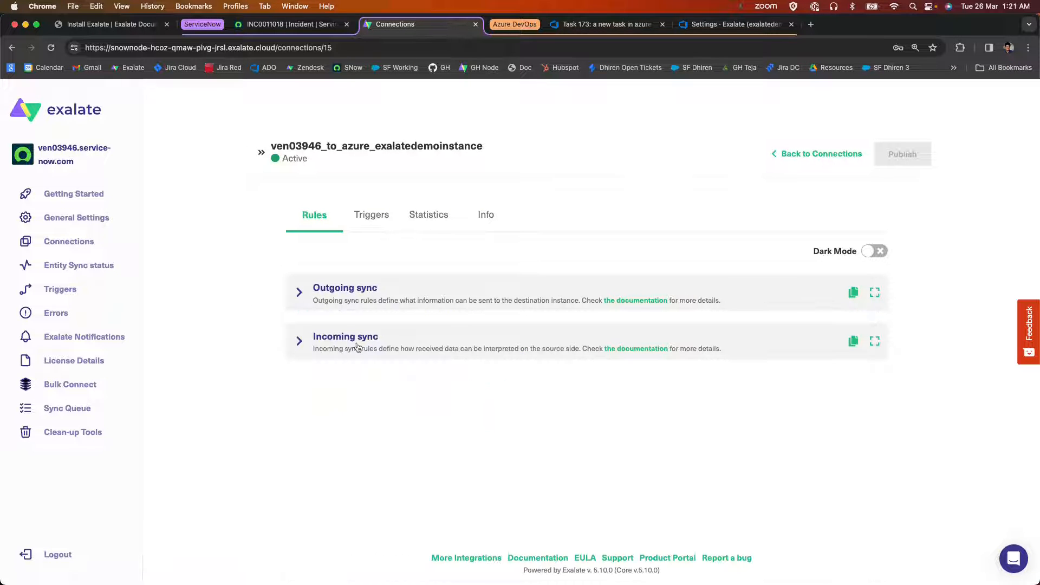
Switch to the Azure DevOps Exalate connections, open ven03946_to_azure_exalatedemoinstance for editing, and collapse its outgoing sync rules.
left_click(758, 26)
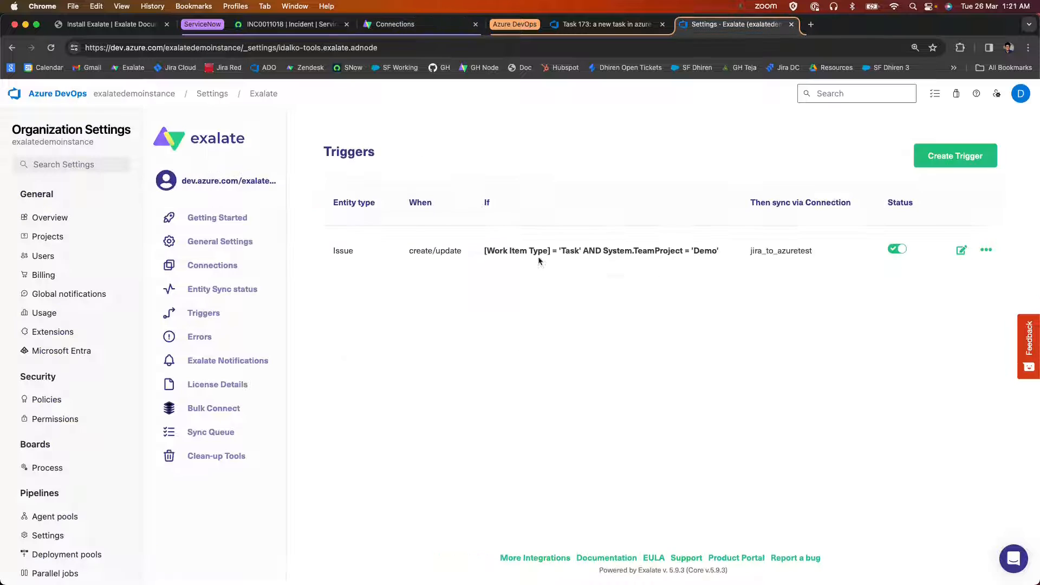
left_click(213, 265)
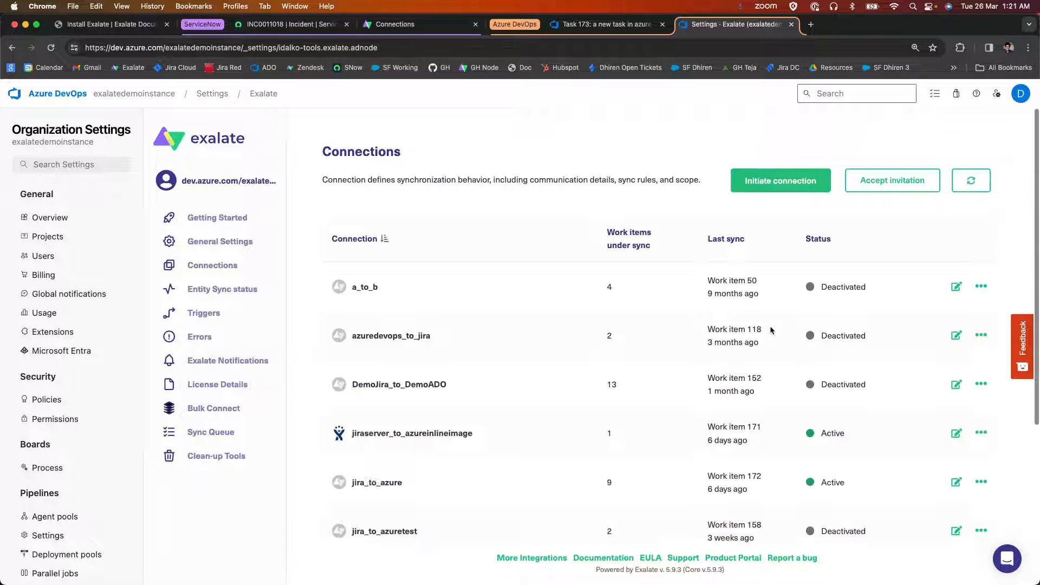
scroll(770, 329, "down", 4)
scroll(546, 334, "down", 2)
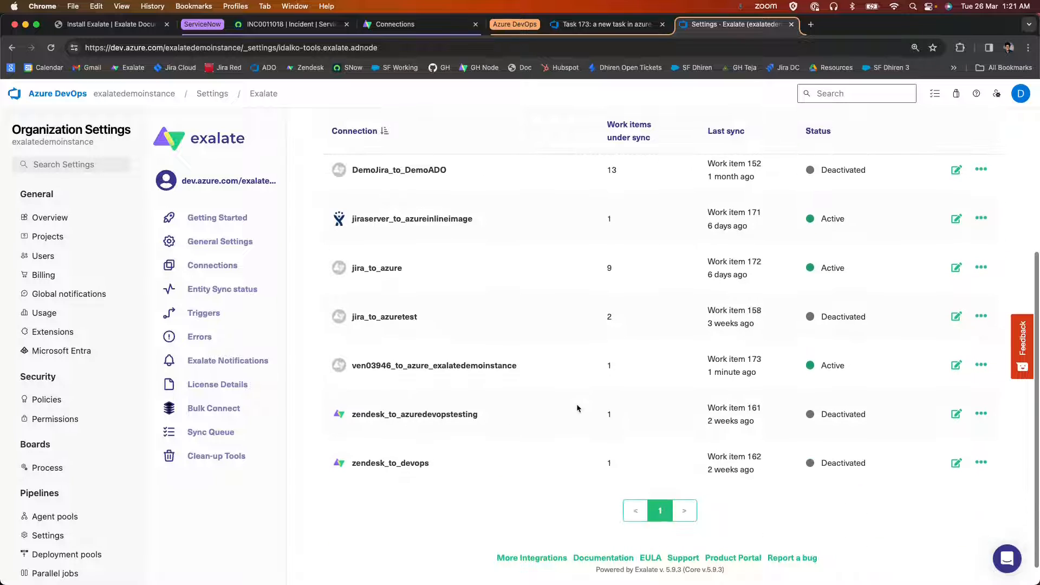
left_click(956, 365)
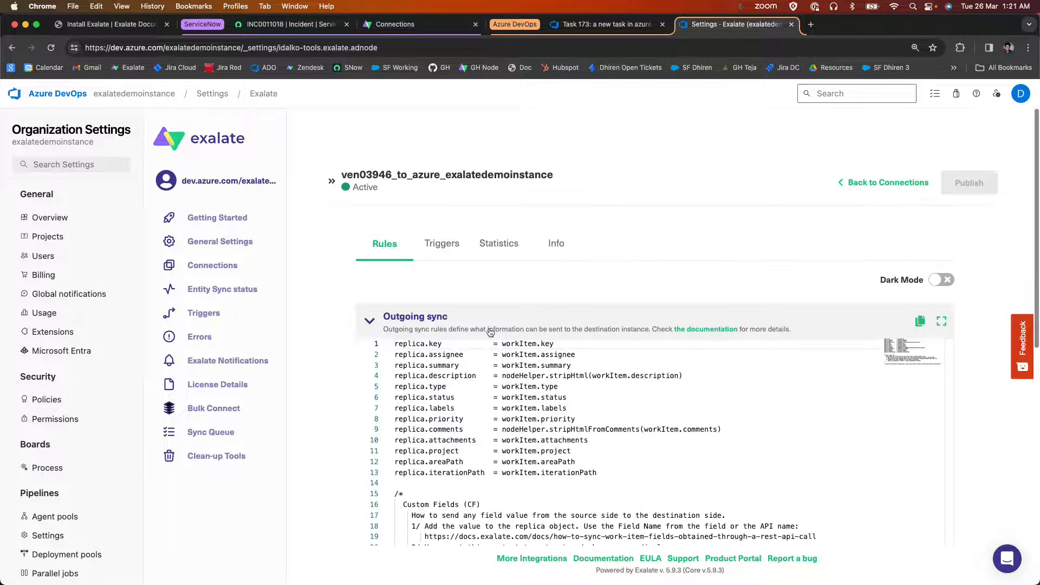
scroll(490, 331, "down", 3)
left_click(386, 243)
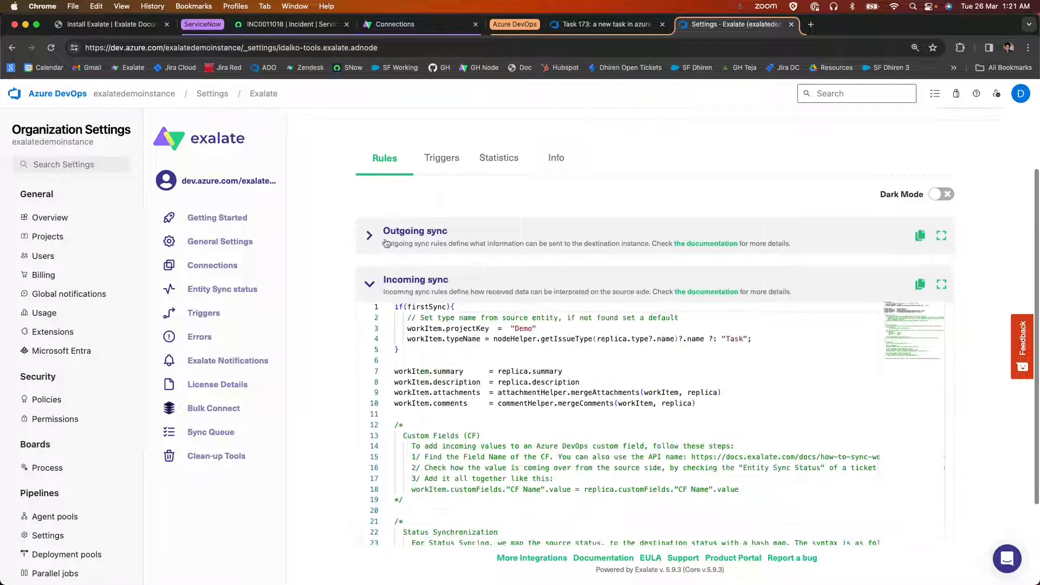
Collapse the Azure DevOps incoming sync rules and review the incident block in ServiceNow's outgoing sync rules, lines 1 to 7.
left_click(382, 283)
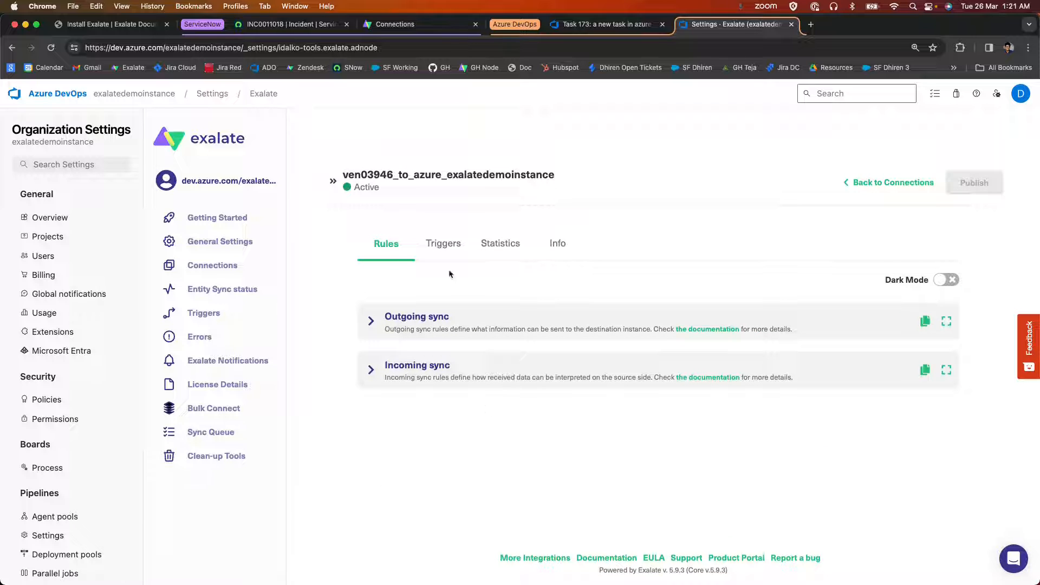
left_click(399, 24)
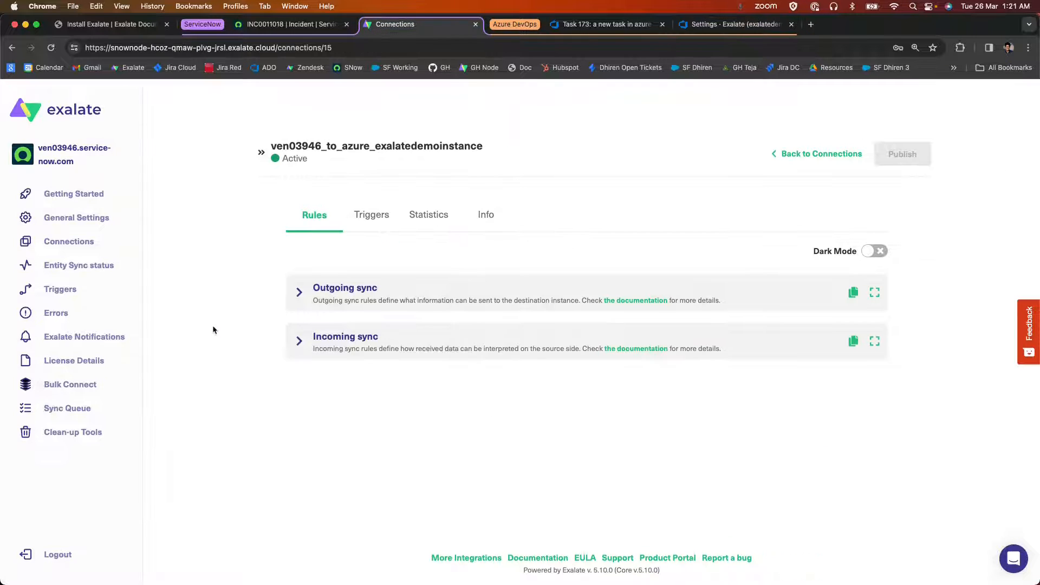
left_click(299, 298)
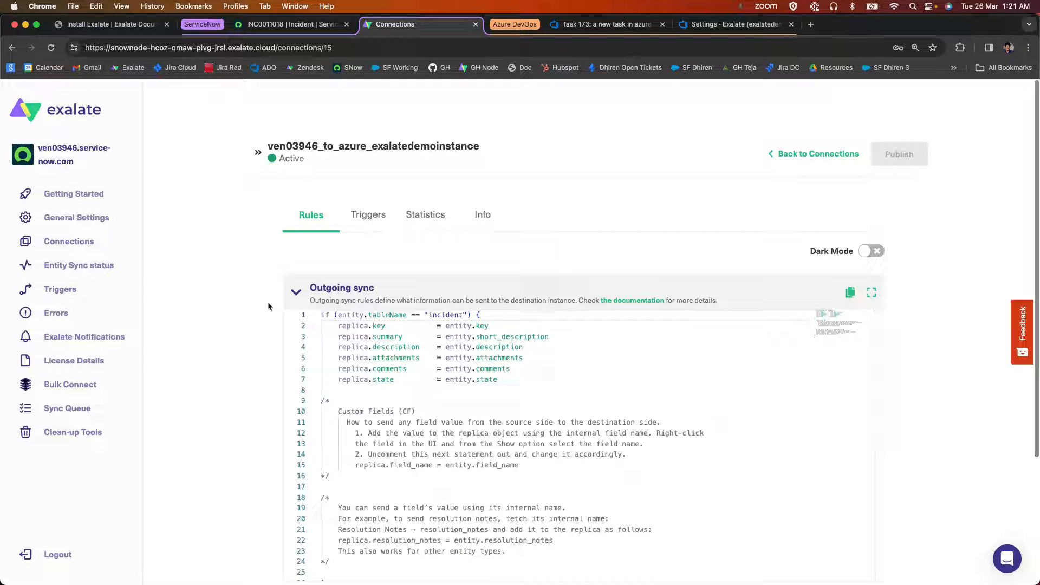
left_click_drag(321, 315, 414, 388)
scroll(413, 387, "down", 1)
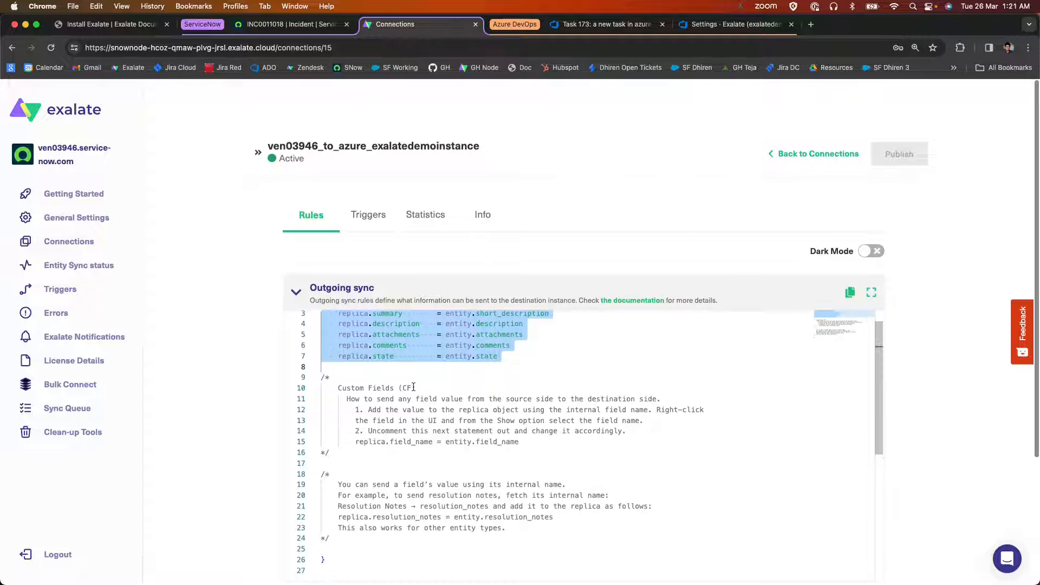
scroll(394, 430, "up", 1)
scroll(394, 429, "down", 1)
scroll(395, 430, "up", 1)
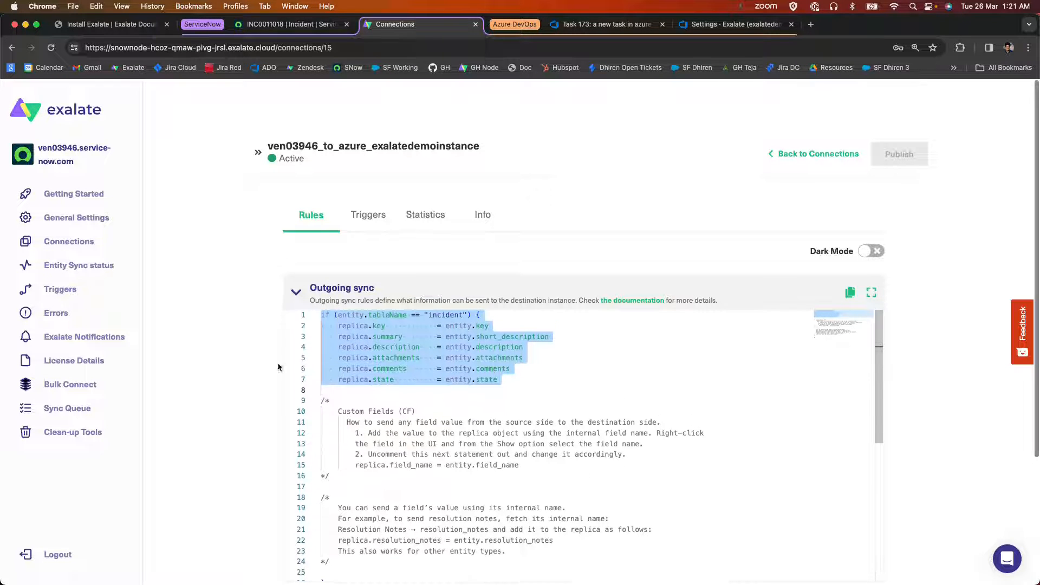
left_click(394, 368)
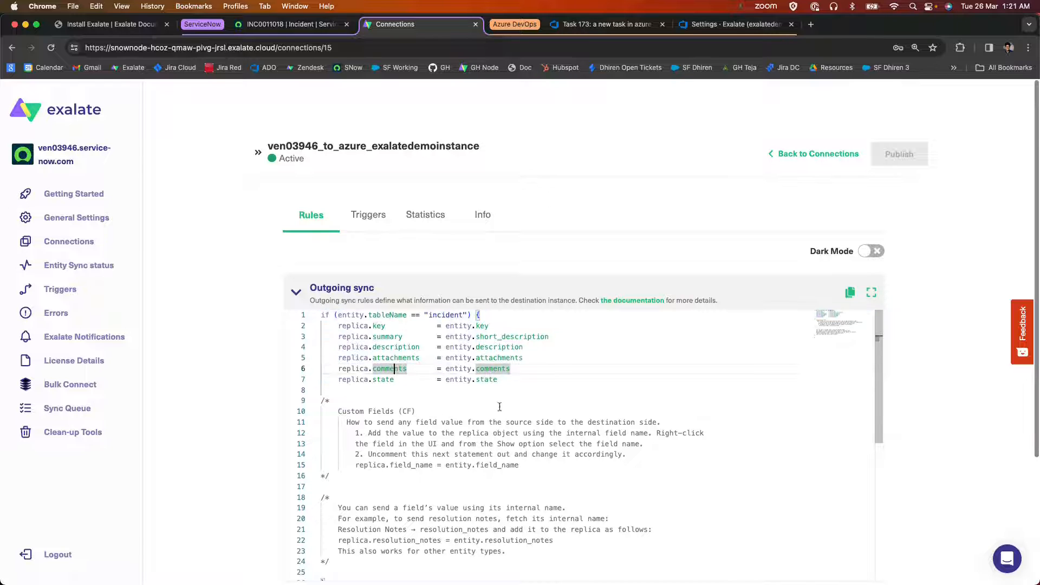
left_click_drag(507, 380, 288, 313)
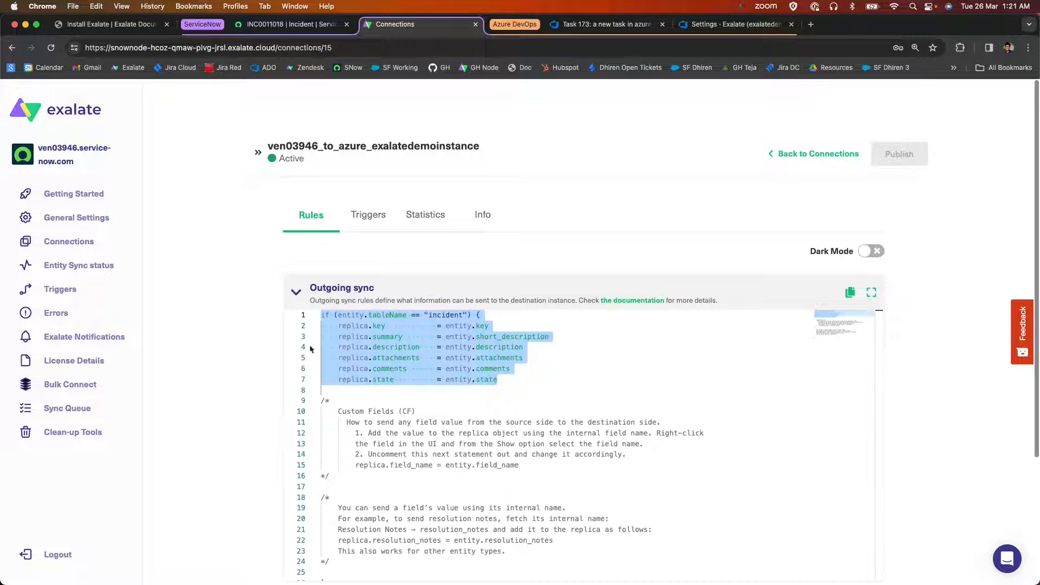
Expand the Azure DevOps incoming sync rules and compare lines 1 to 10 with the ServiceNow outgoing rules.
left_click(734, 24)
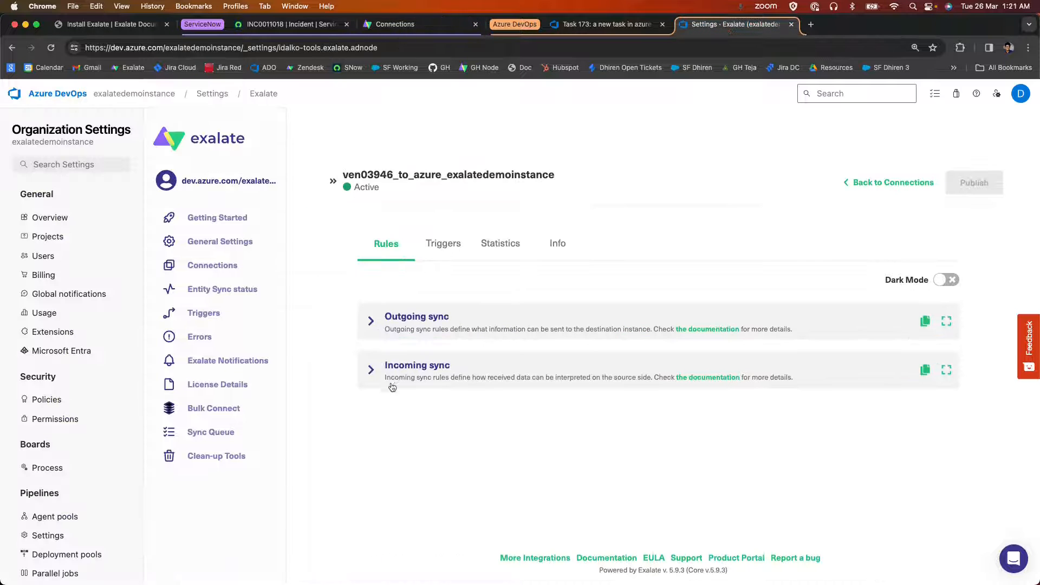
left_click(392, 385)
scroll(487, 390, "down", 3)
left_click_drag(711, 417, 317, 287)
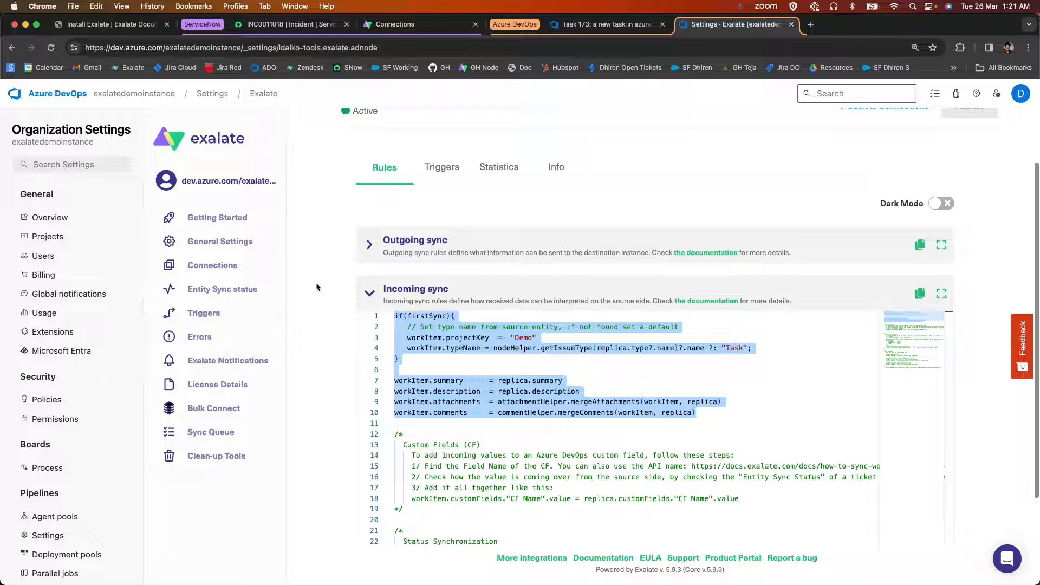
left_click(387, 23)
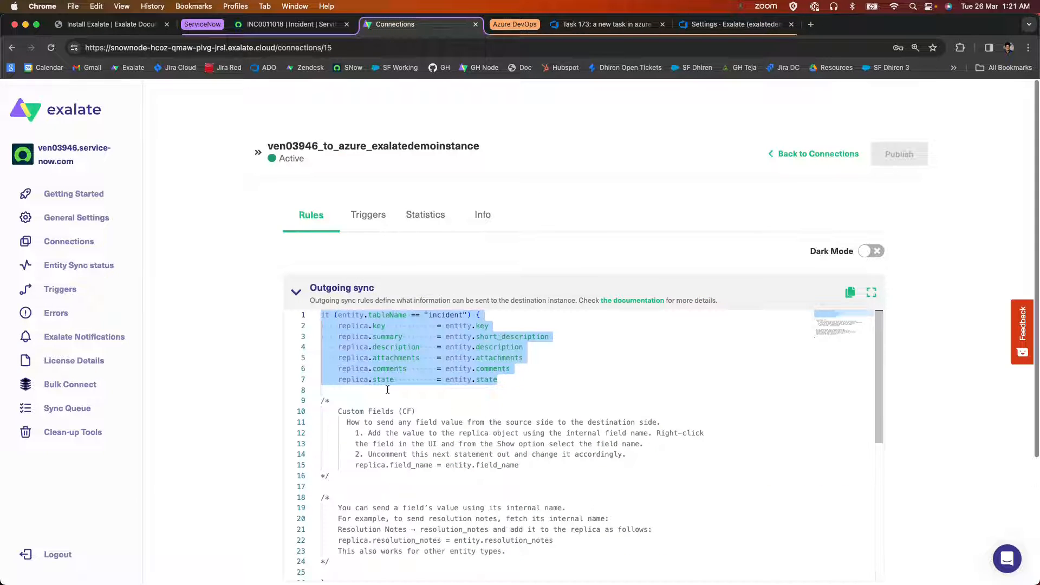
left_click(769, 25)
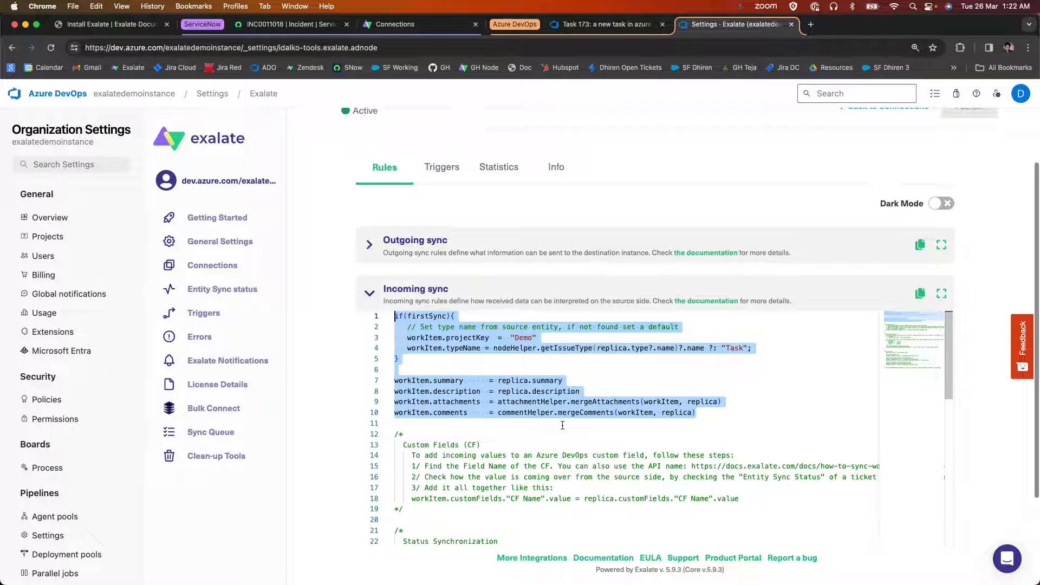
left_click(392, 25)
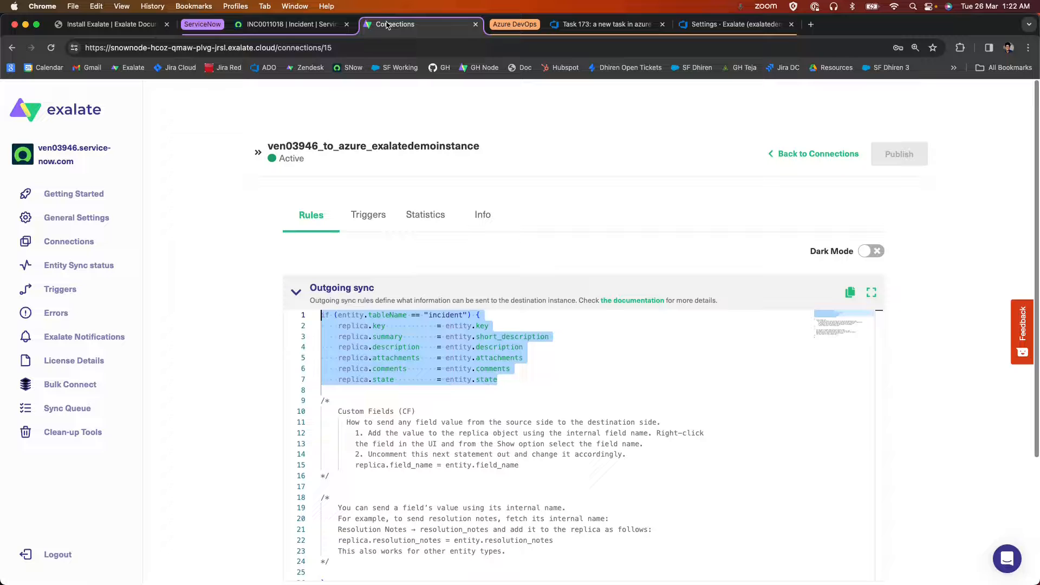
Examine the "incident" table condition and the short_description and attachments lines in ServiceNow's outgoing sync rules.
left_click(462, 342)
key("super+equal")
key("super+equal")
key("super+equal")
key("super+equal")
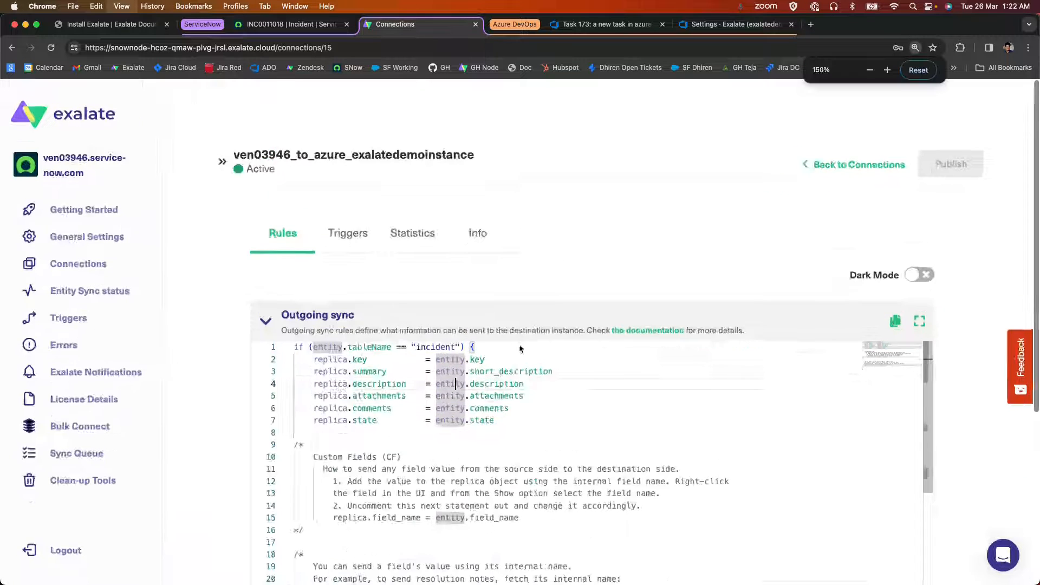
scroll(543, 330, "down", 3)
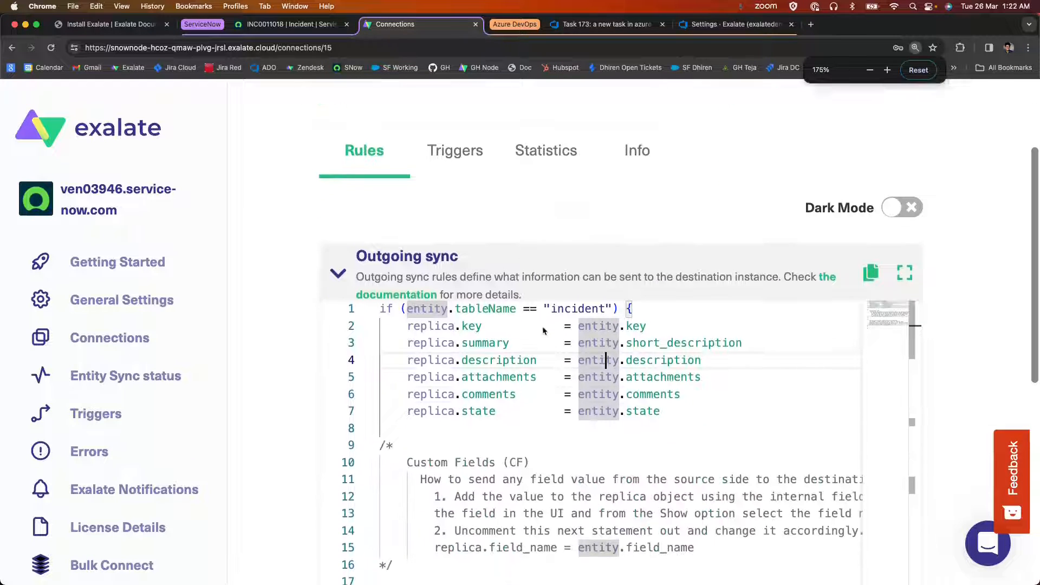
left_click(650, 373)
left_click_drag(619, 288, 401, 292)
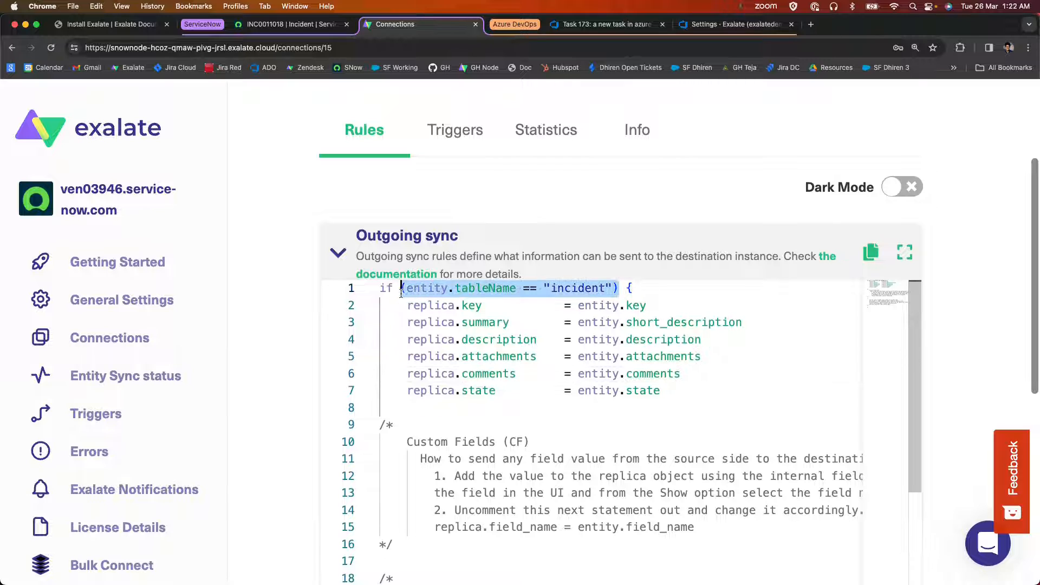
left_click_drag(741, 323, 598, 324)
left_click_drag(701, 339, 628, 352)
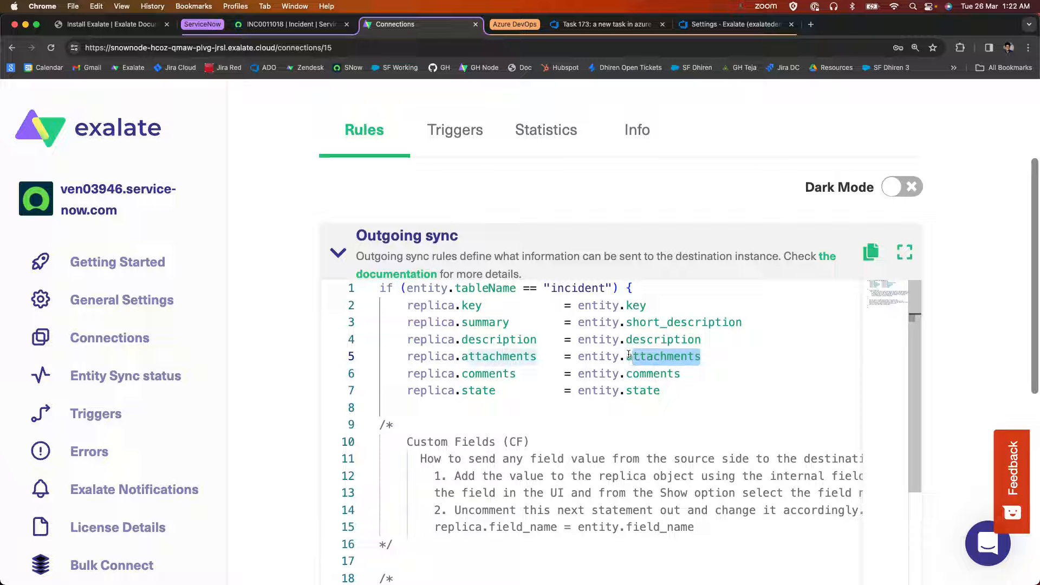
left_click(629, 408)
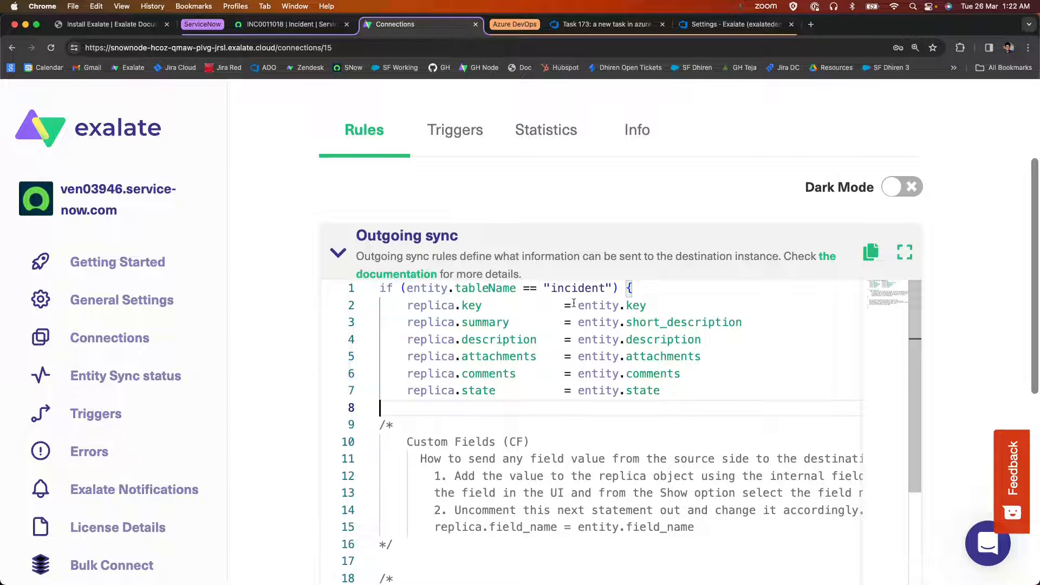
double_click(551, 288)
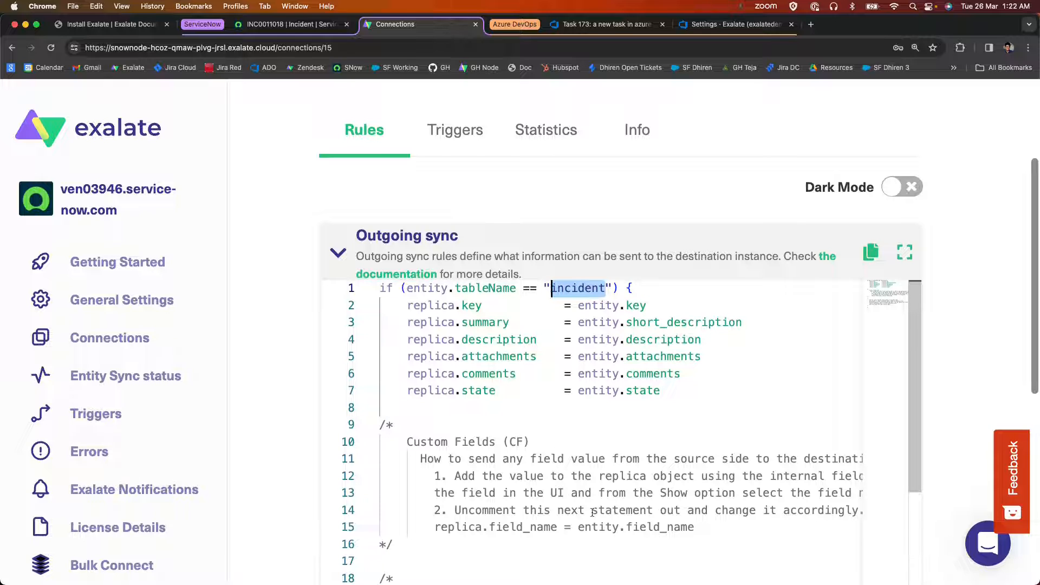
left_click(568, 407)
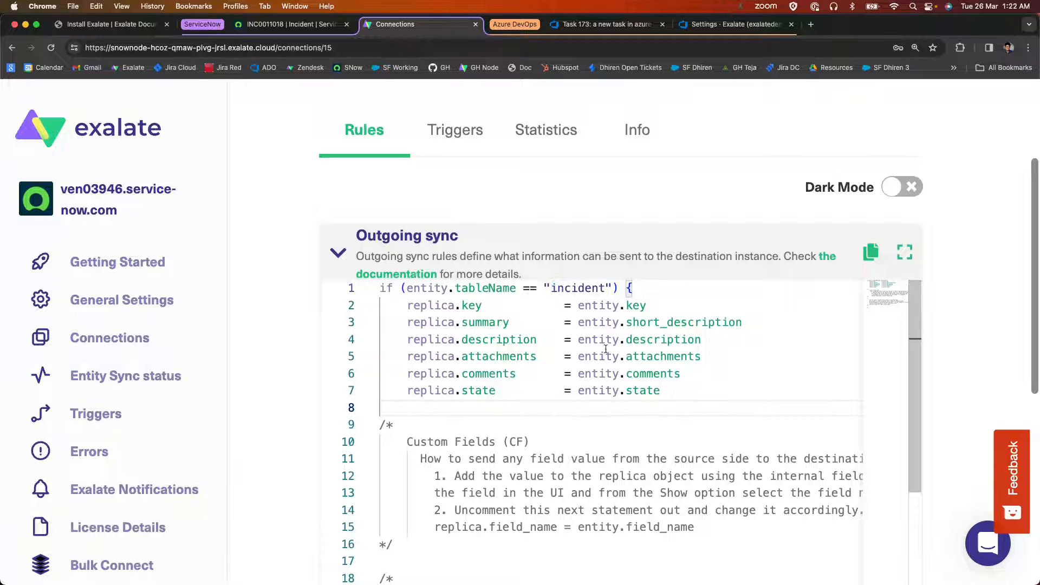
Examine how the outgoing rules map entity.short_description to replica.summary, along with the neighbouring description line.
left_click_drag(742, 322, 653, 322)
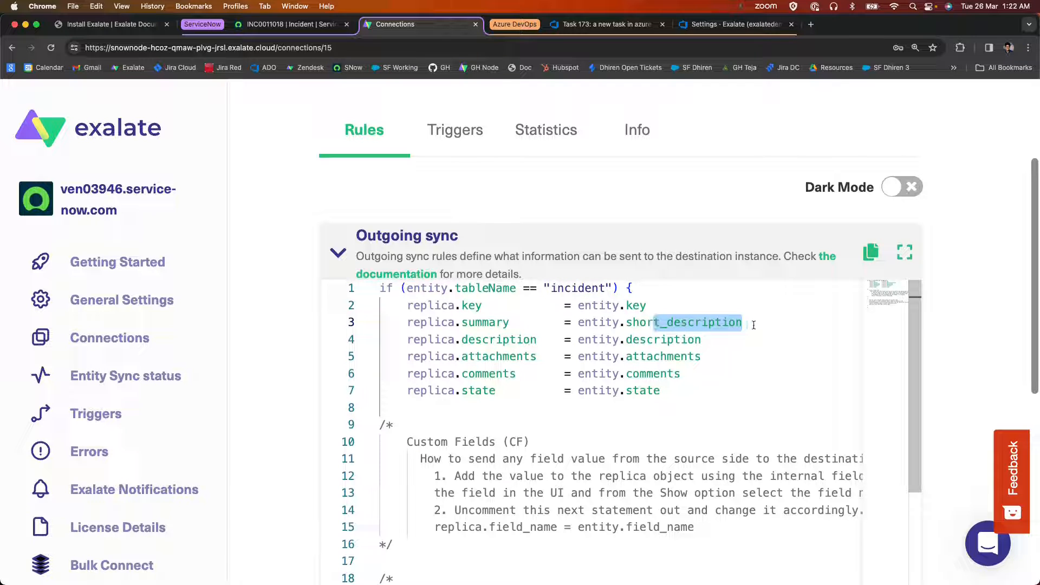
left_click_drag(724, 341, 628, 341)
left_click(697, 342)
left_click(696, 369)
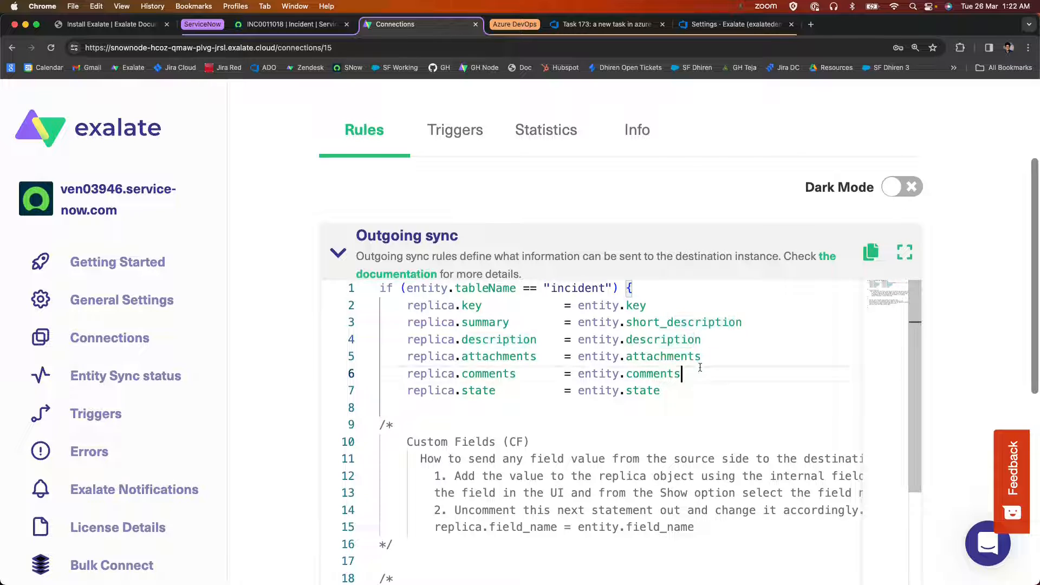
left_click_drag(744, 322, 408, 319)
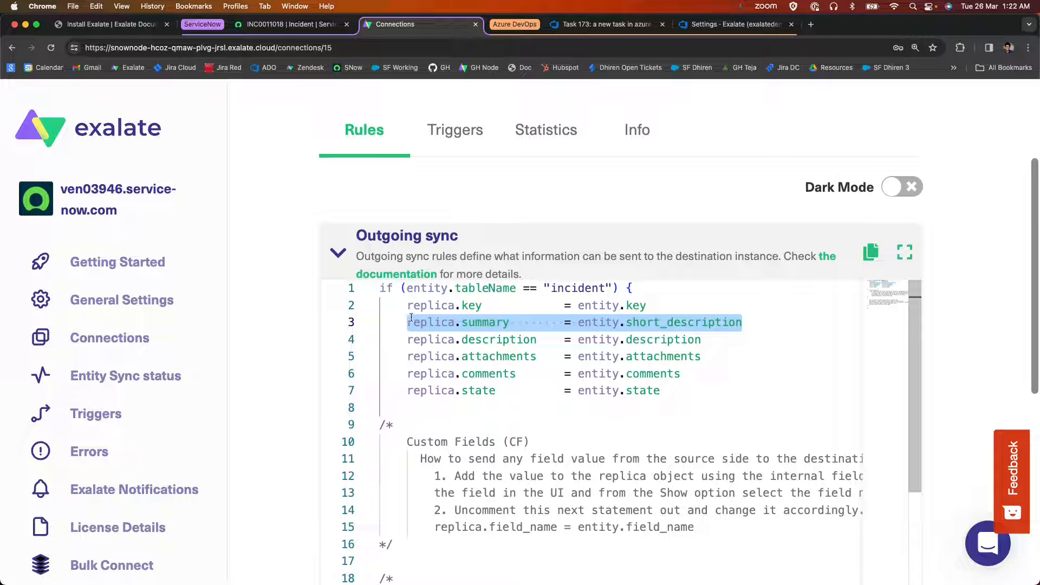
left_click_drag(508, 323, 407, 323)
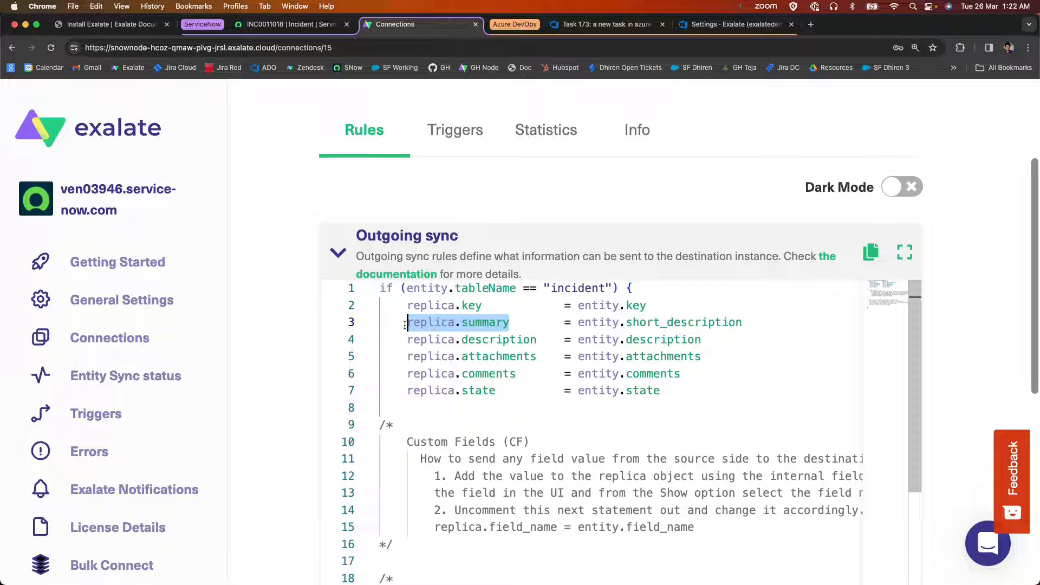
Examine how the Azure DevOps incoming rules map replica.summary to workItem.summary, including the mappings in lines 7 to 10.
left_click(731, 26)
left_click(560, 322)
left_click_drag(562, 334, 495, 334)
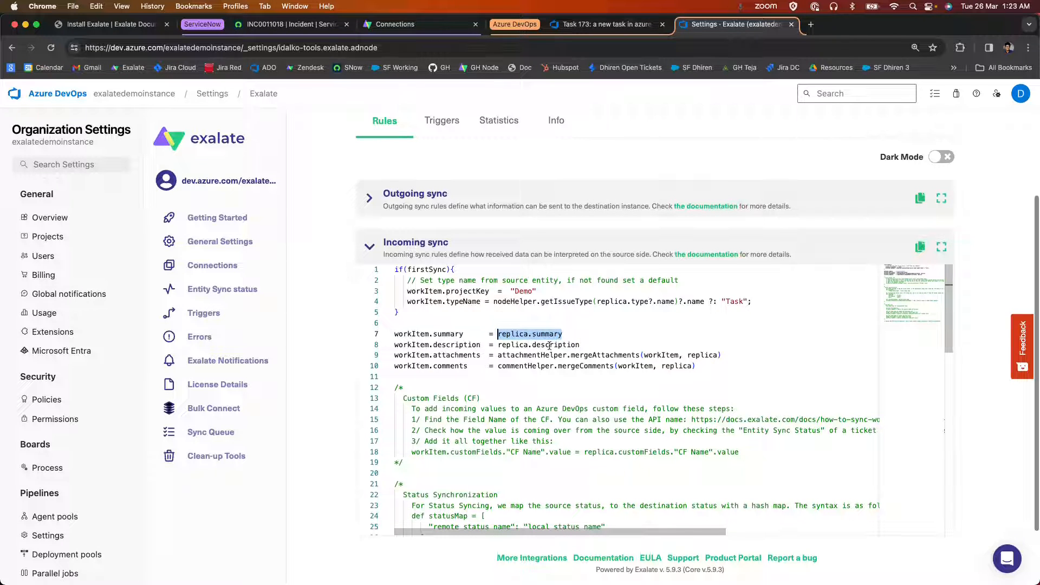
left_click_drag(469, 334, 347, 334)
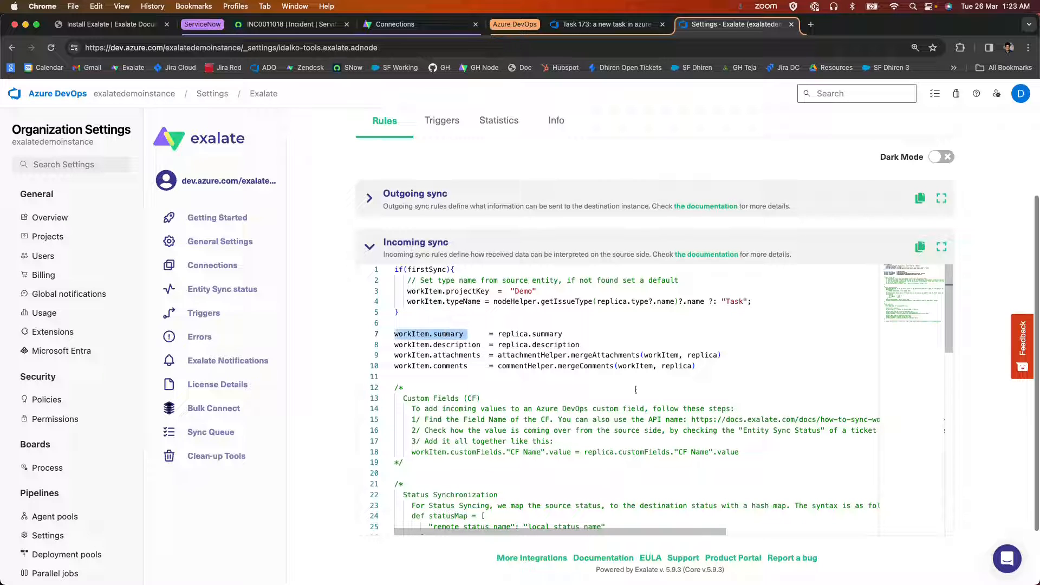
left_click_drag(728, 374, 374, 335)
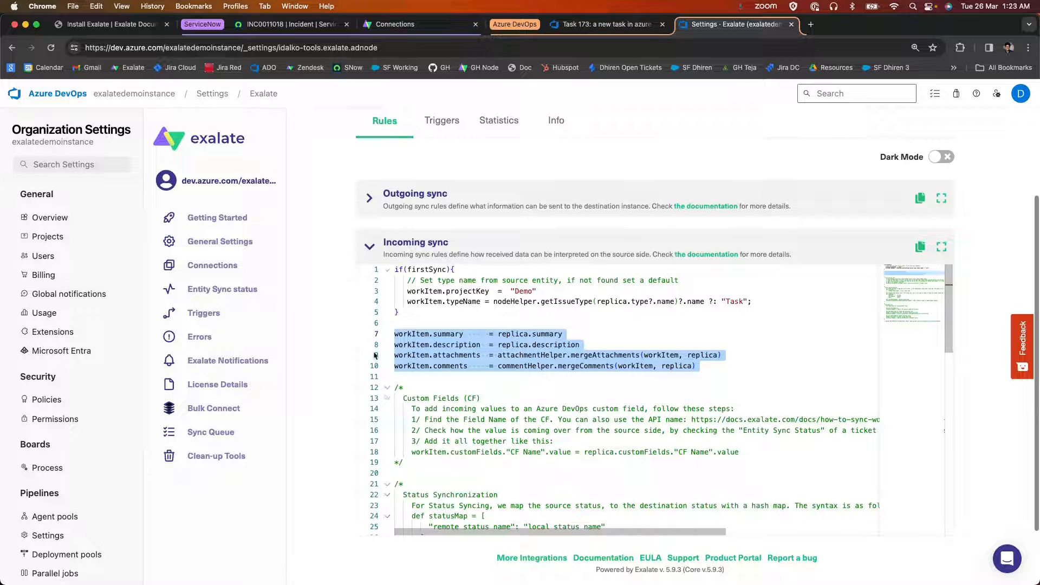
left_click(482, 377)
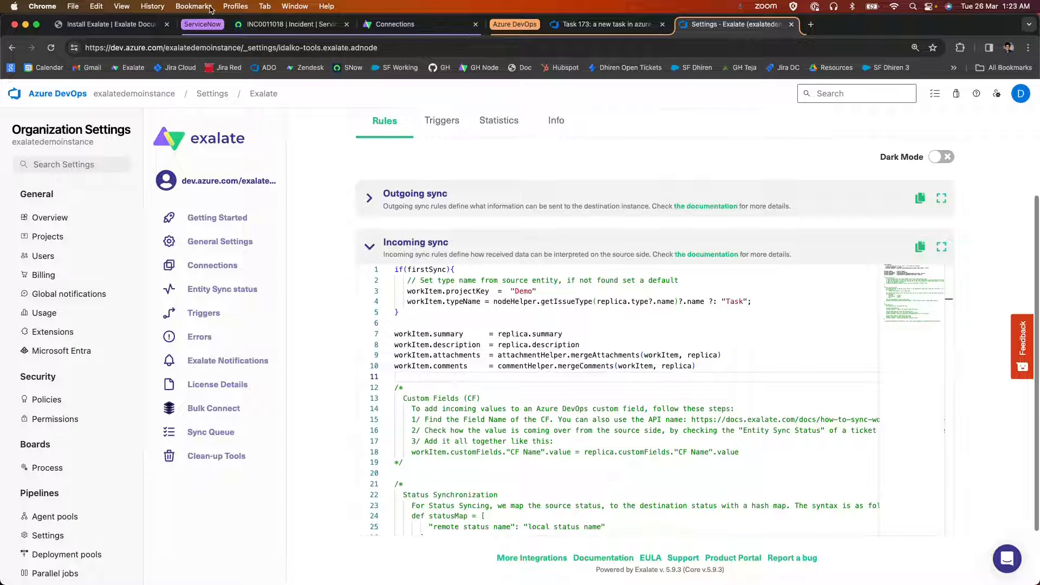
Switch to the ServiceNow instance and open its Incidents list.
left_click(290, 24)
left_click(200, 95)
left_click(219, 150)
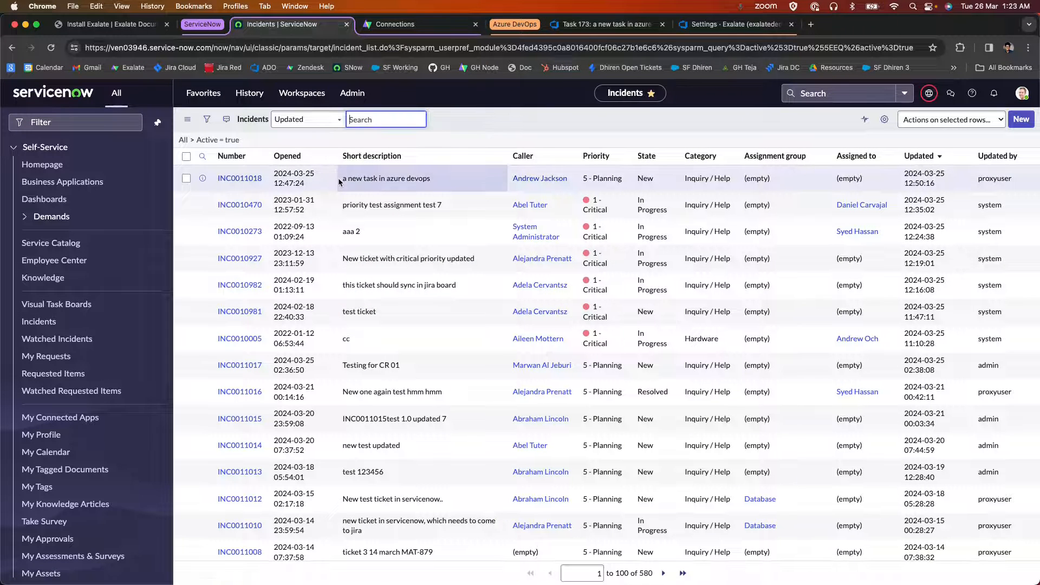
Filter the incidents list to records whose Assignment group is Database.
left_click(204, 121)
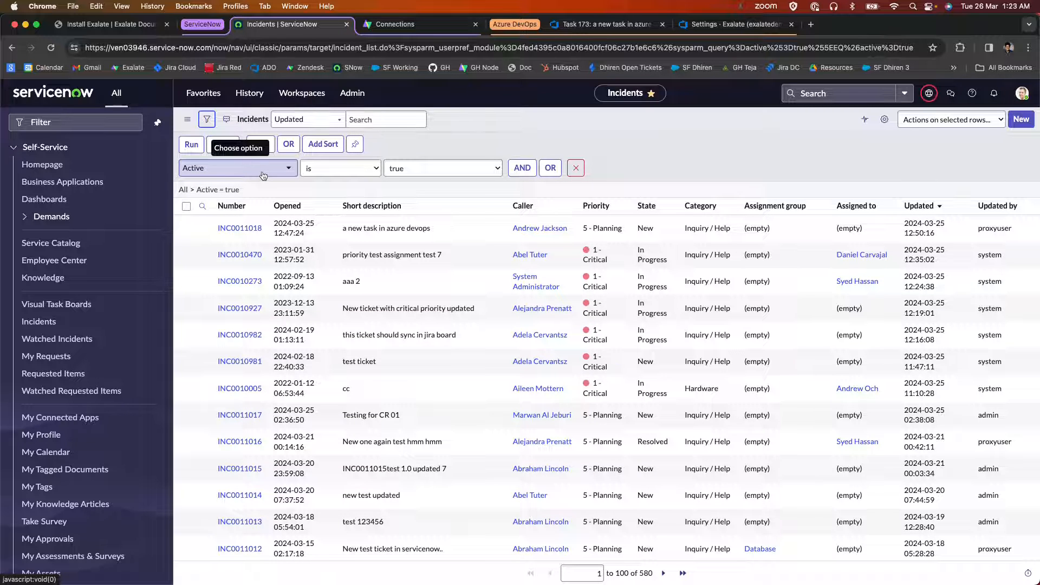
left_click(264, 176)
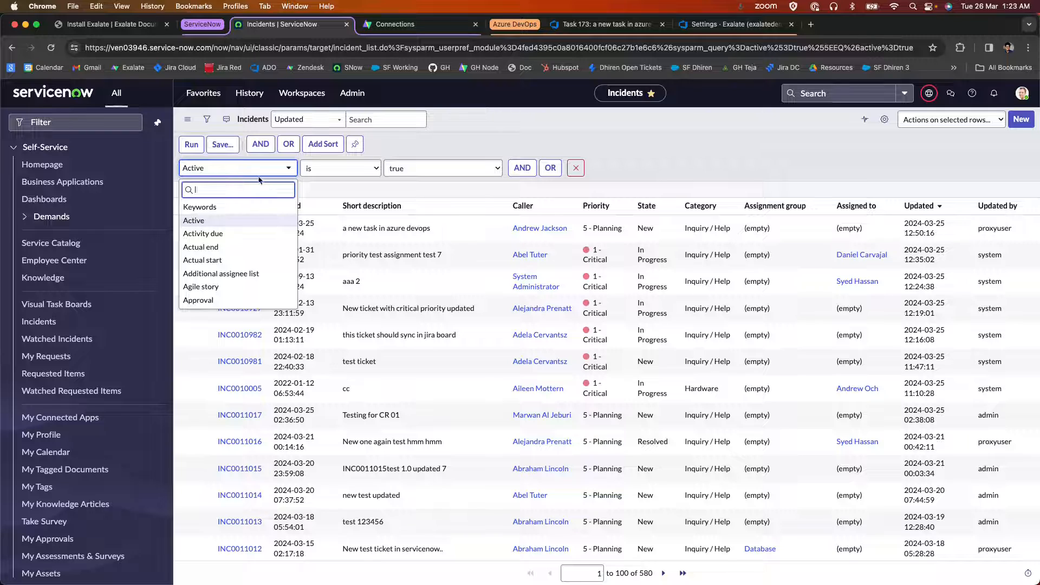
type("ass")
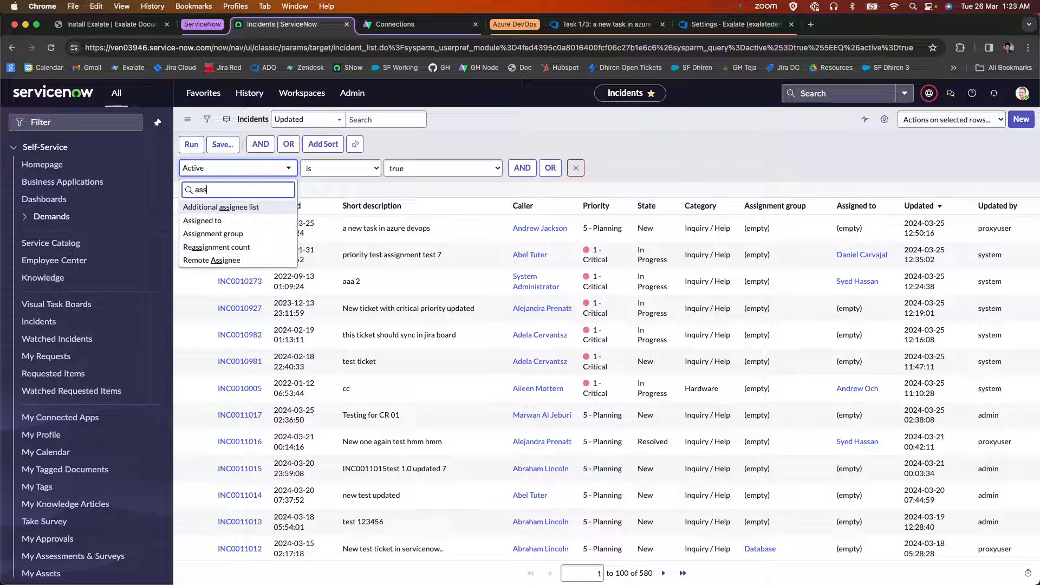
left_click(227, 233)
left_click(412, 172)
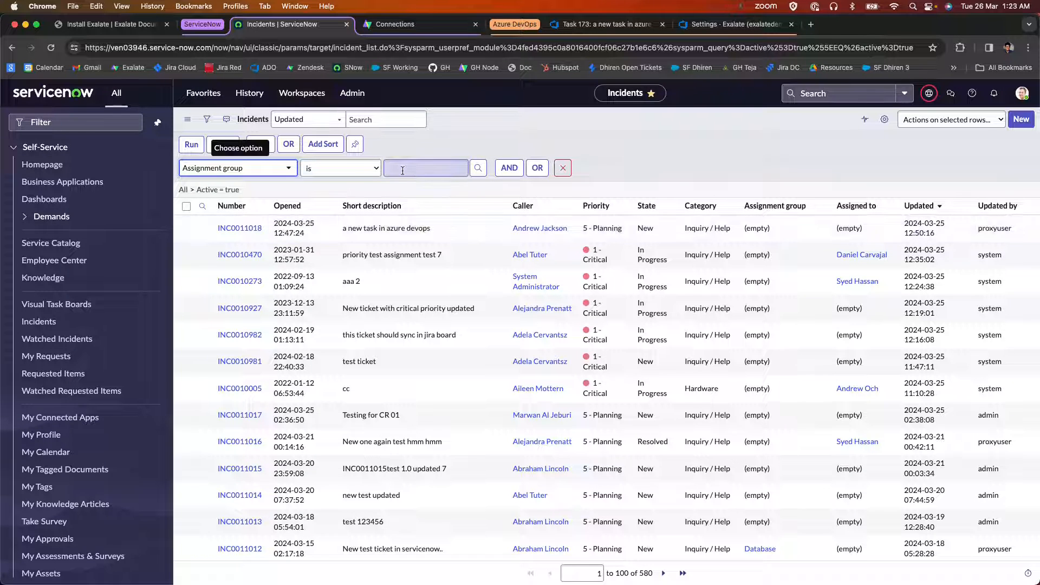
type("Data")
left_click(411, 187)
left_click(195, 151)
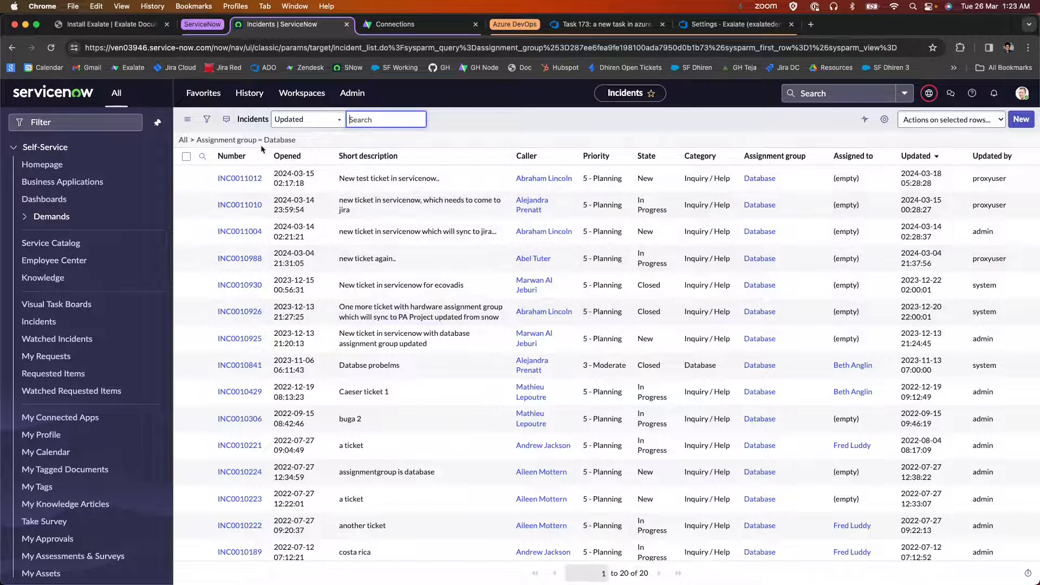
Copy the query of the Assignment group = Database filter and switch back to the ServiceNow-side Exalate connection.
right_click(255, 141)
left_click(277, 174)
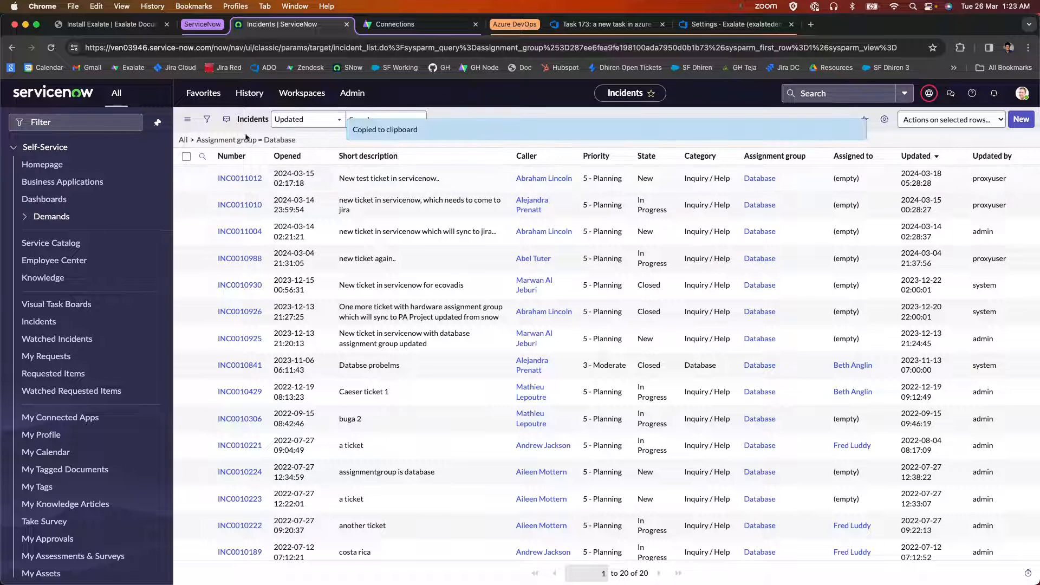
left_click(414, 23)
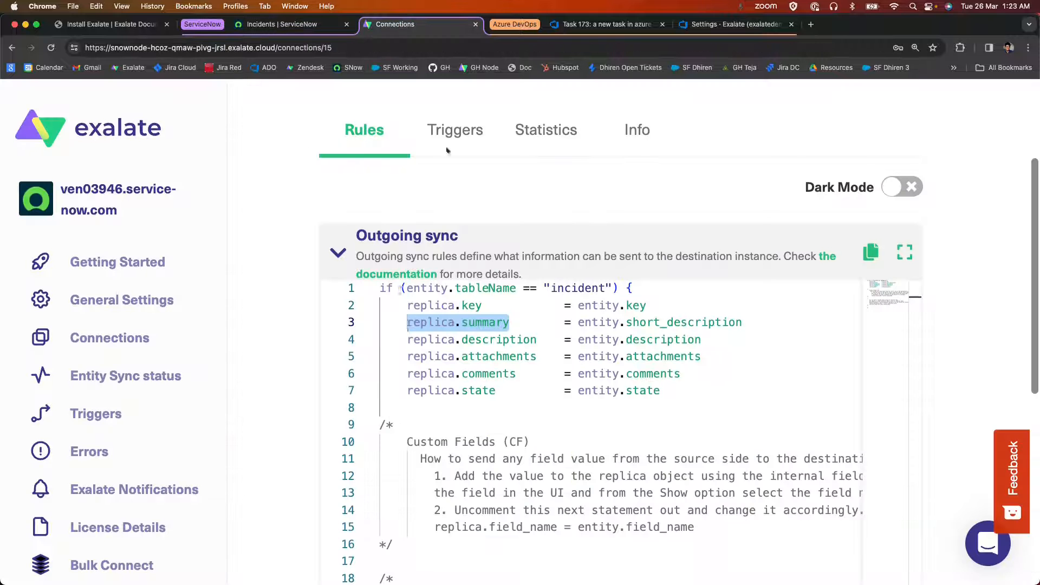
Create a trigger for the incident entity type on this connection, using the copied assignment_group query as its condition.
left_click(441, 131)
key("super+minus")
key("super+minus")
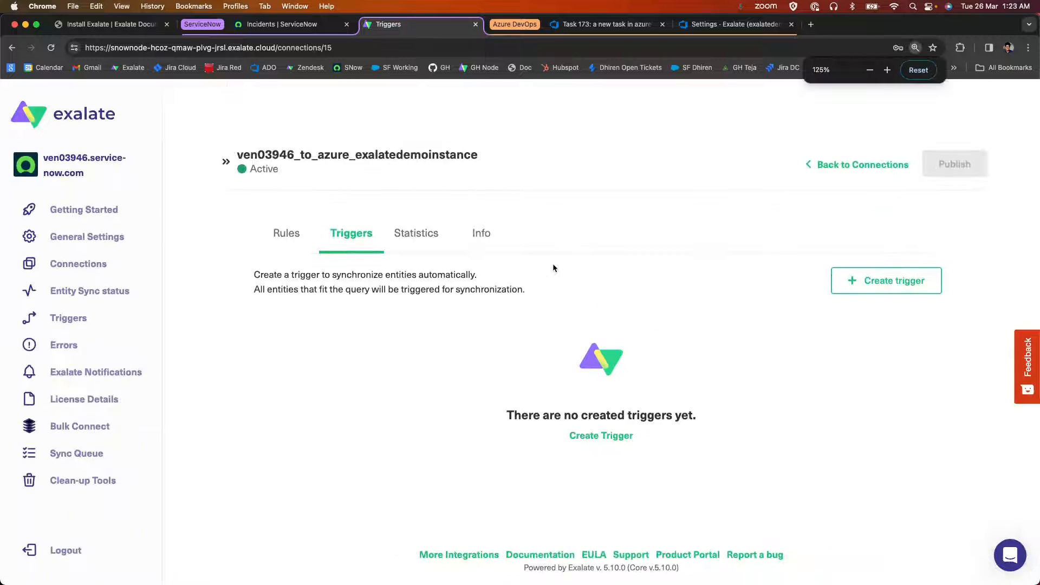
left_click(886, 280)
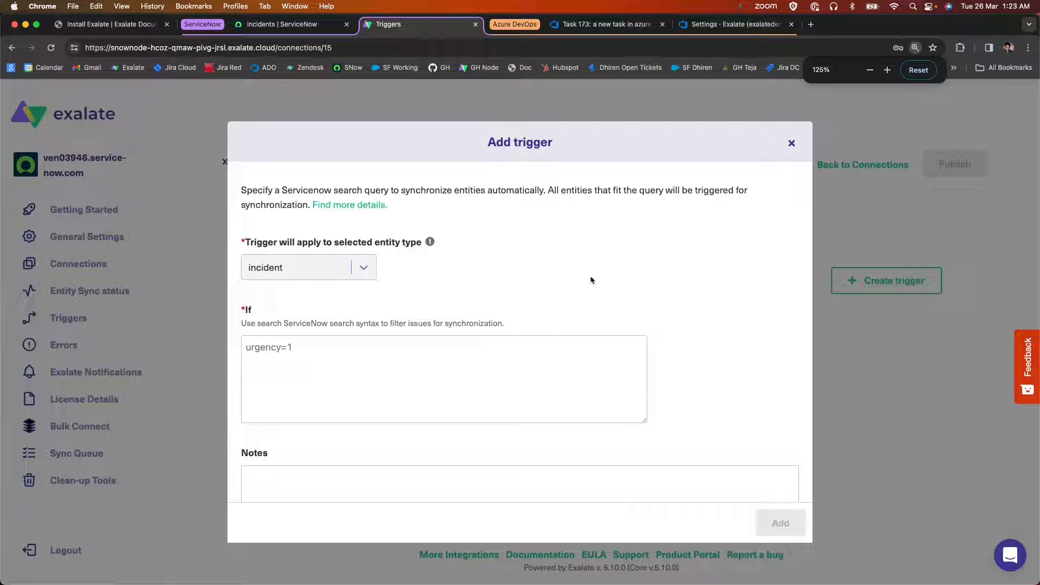
left_click(420, 373)
key("super+v")
scroll(420, 373, "down", 3)
left_click(249, 463)
left_click(780, 522)
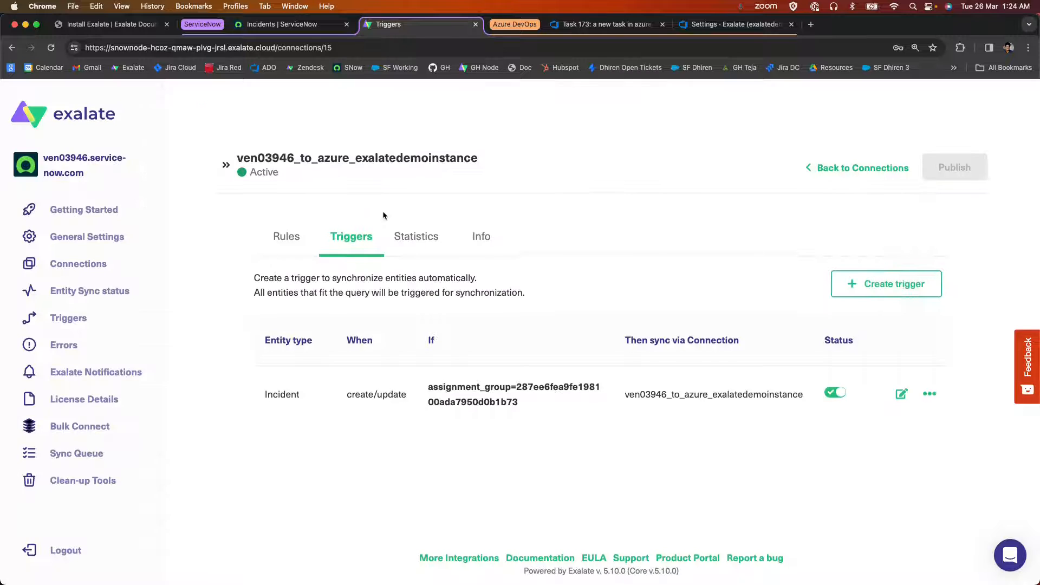
Start a new ServiceNow incident, set its Assignment group to Database and choose a caller.
left_click(239, 24)
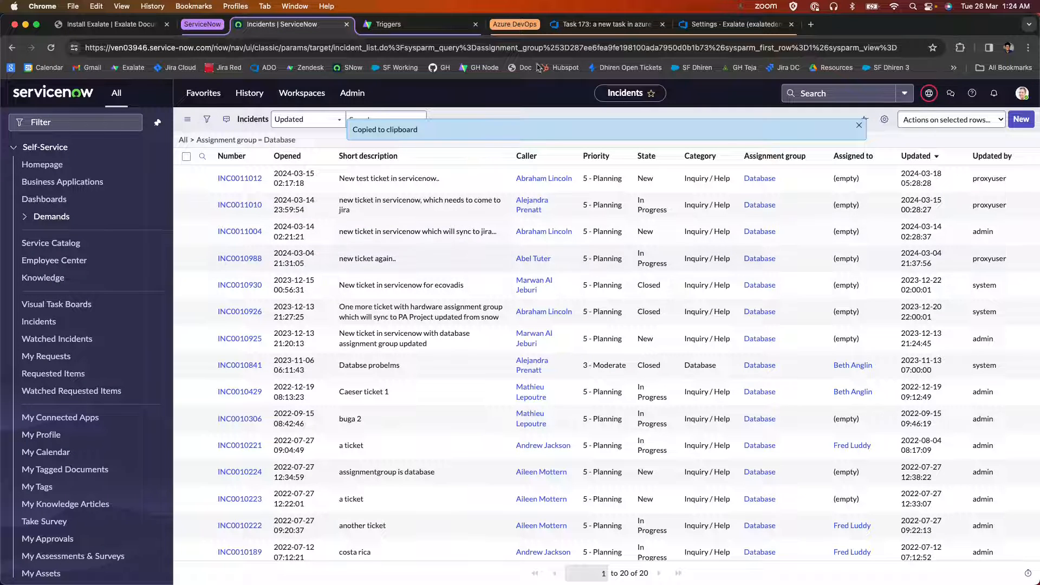
left_click(1024, 120)
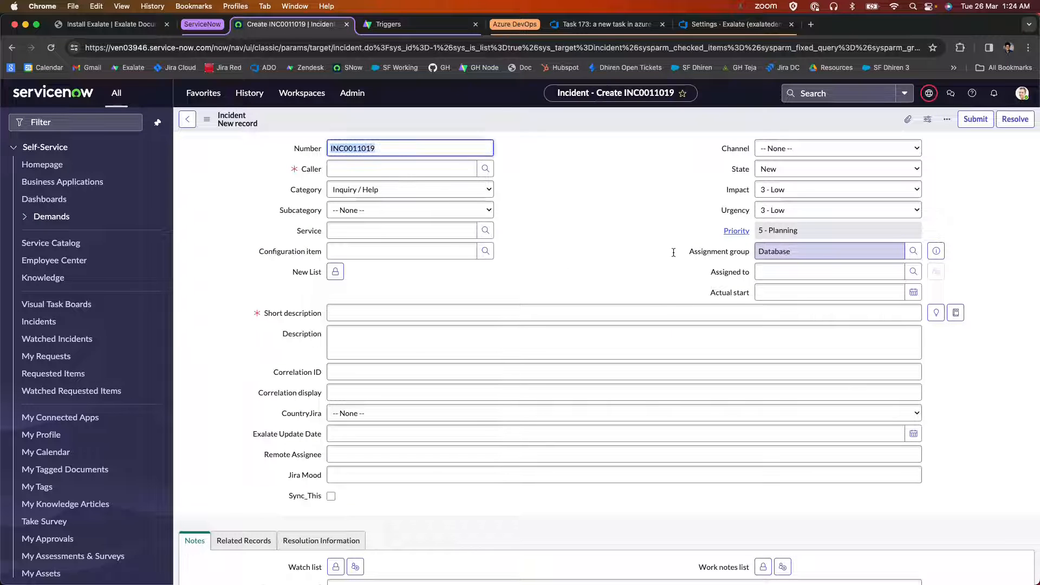
double_click(819, 252)
type("Dat")
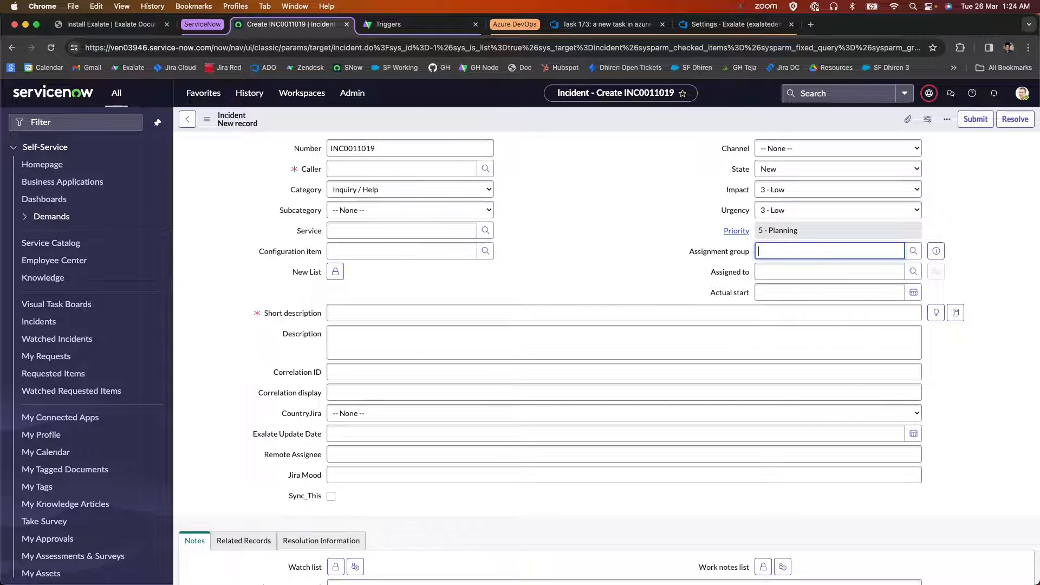
left_click(784, 279)
left_click(368, 168)
left_click(393, 226)
Enter the short description "A new incident in servicenow that needs to sync with Azure" and description "Some desc again", and save the incident.
left_click(389, 314)
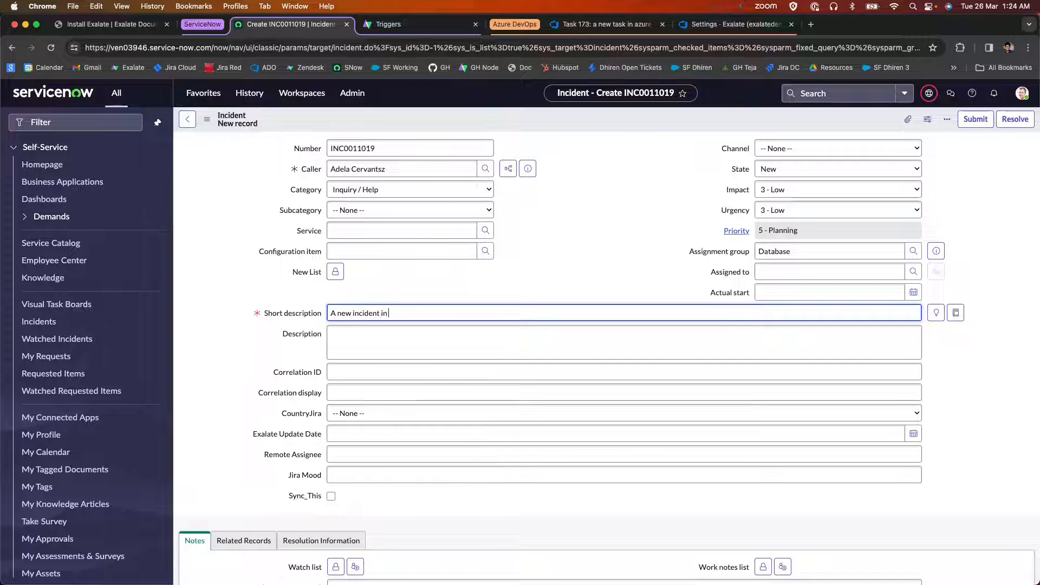
type("w that needs to sync with Azure")
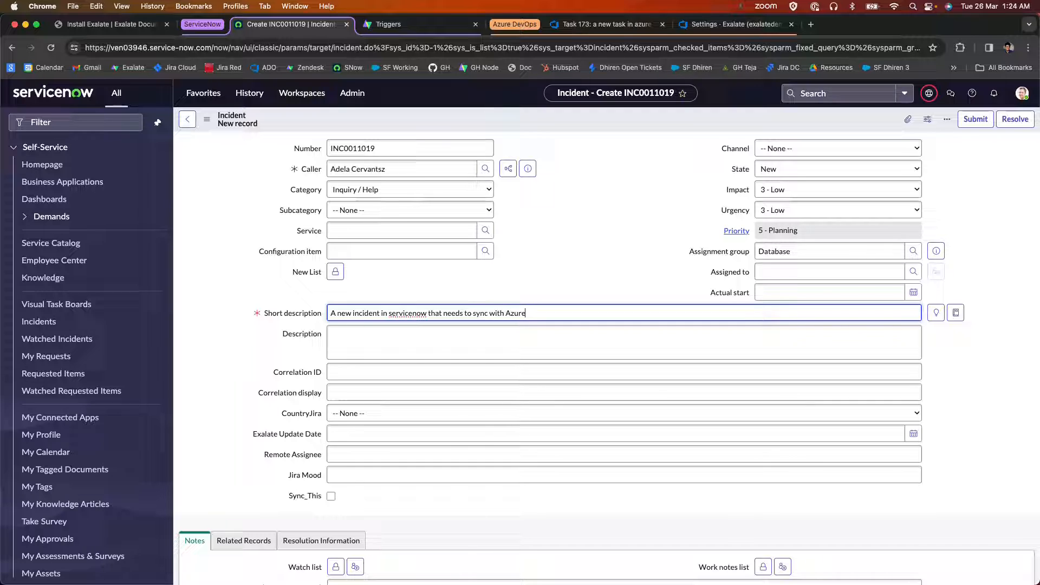
left_click(381, 352)
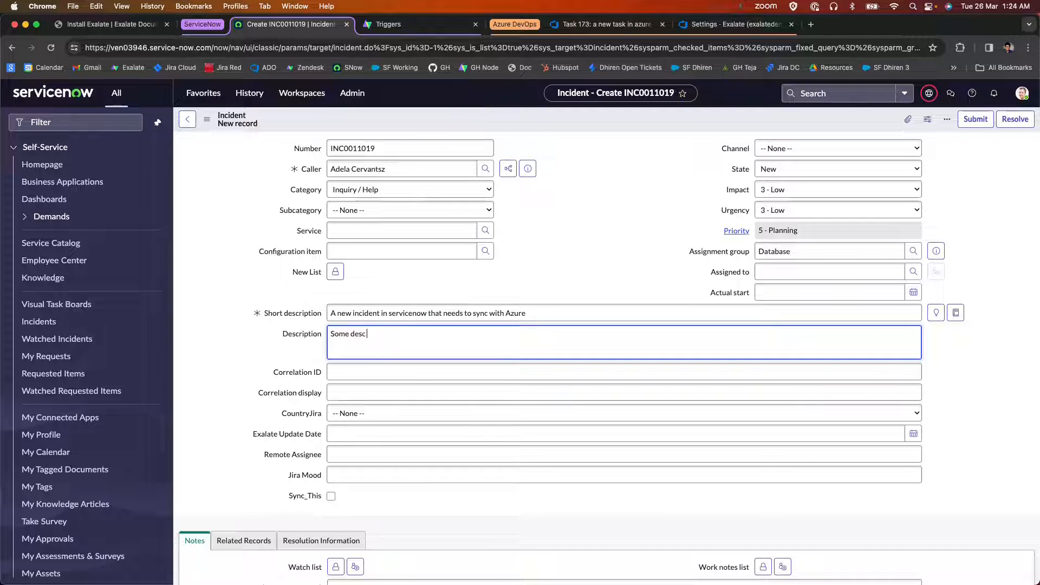
right_click(480, 123)
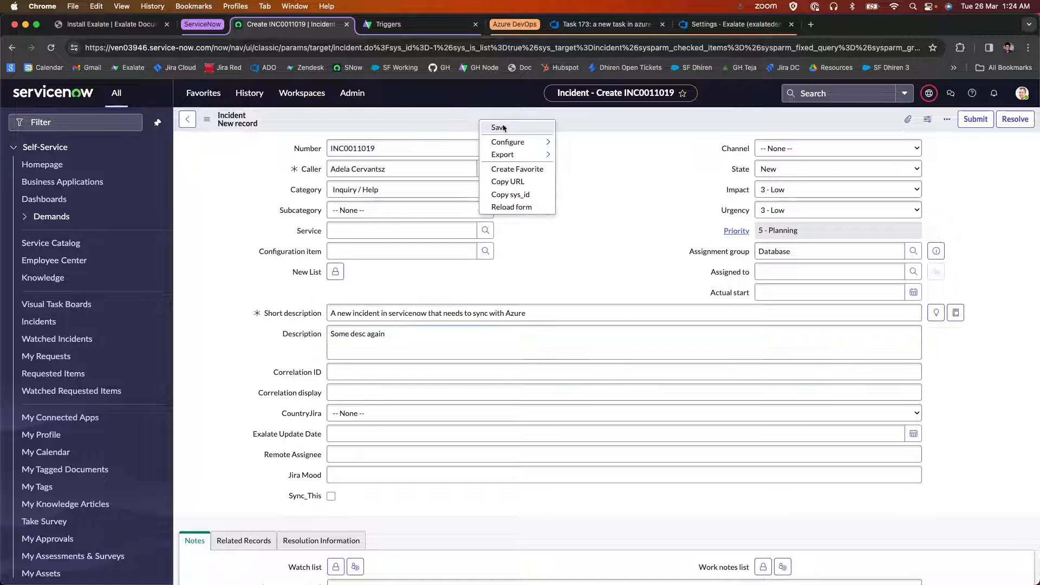
left_click(502, 128)
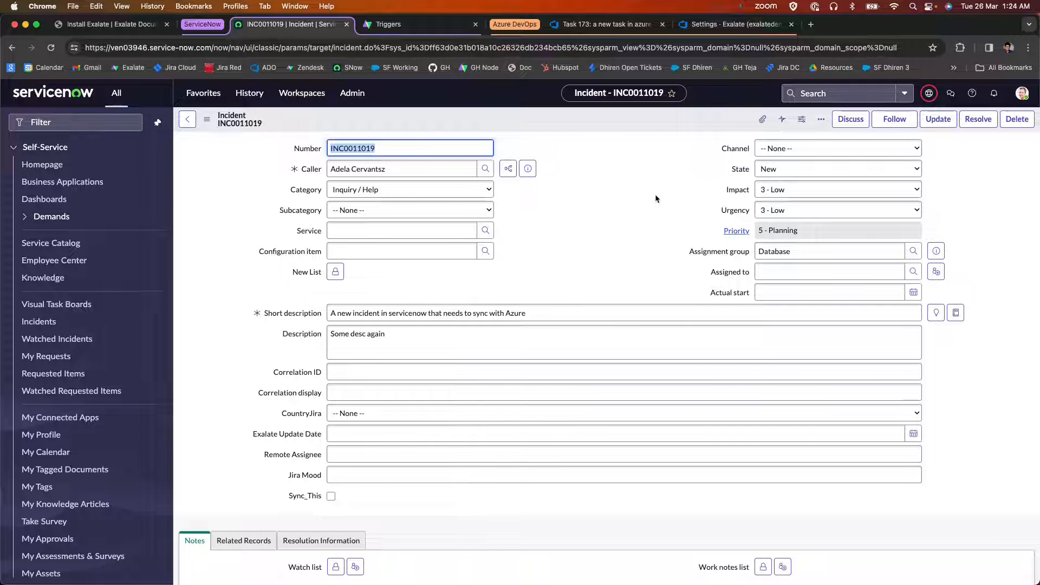
Return to the recently created work items in Azure DevOps and reload the list to check for the synced incident.
left_click(601, 25)
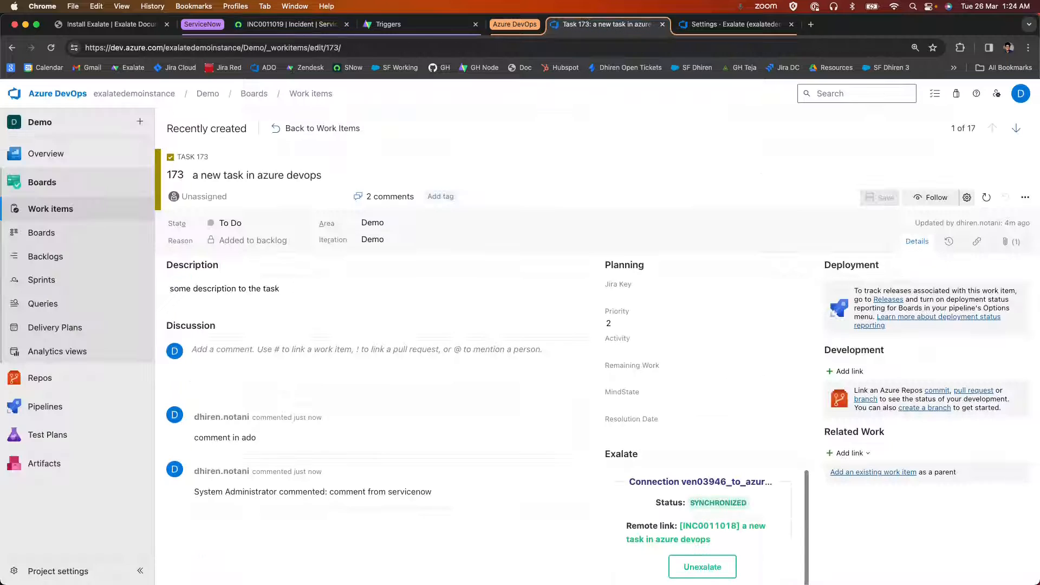
left_click(315, 127)
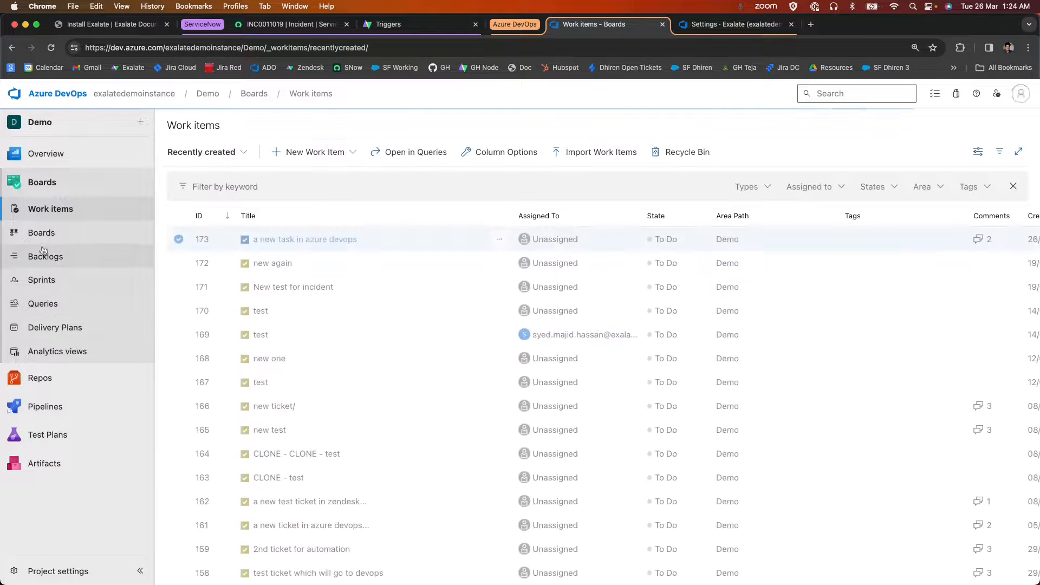
left_click(46, 208)
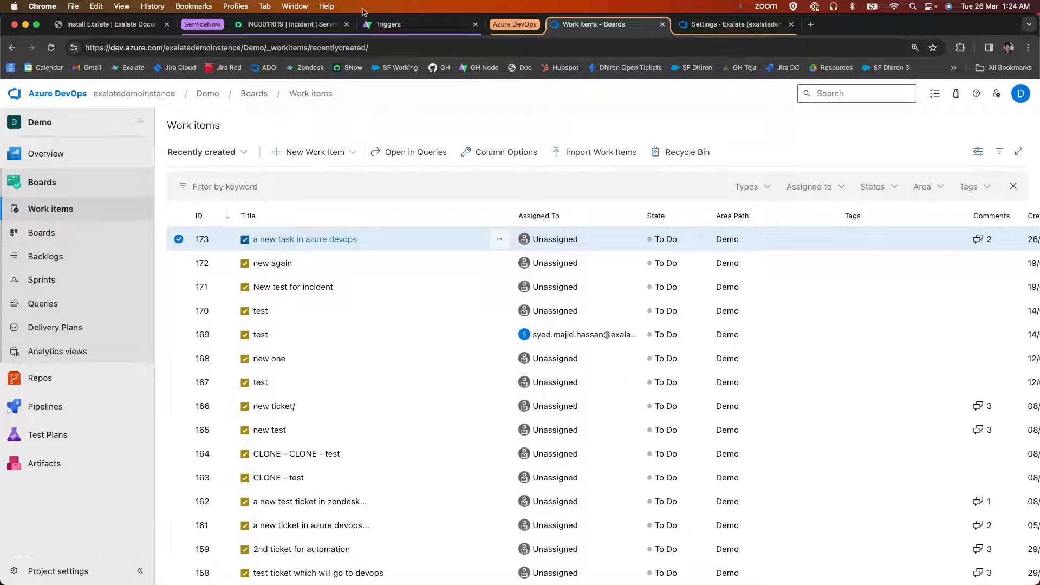
left_click(293, 23)
left_click(629, 27)
left_click(50, 47)
Check the new incident's entry in the ServiceNow-side Exalate Sync Queue and refresh the queue.
left_click(304, 23)
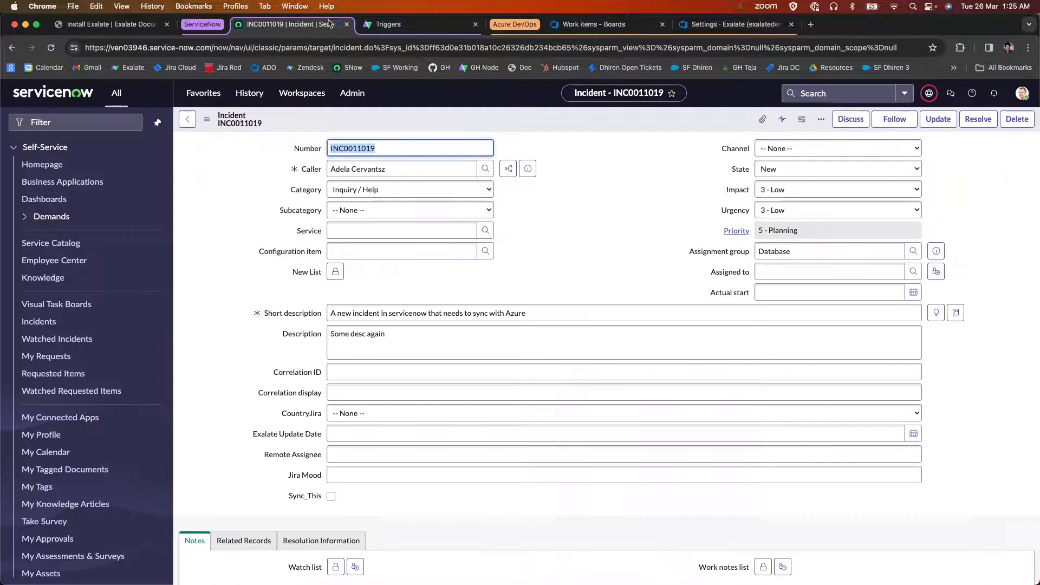
key("ctrl+Tab")
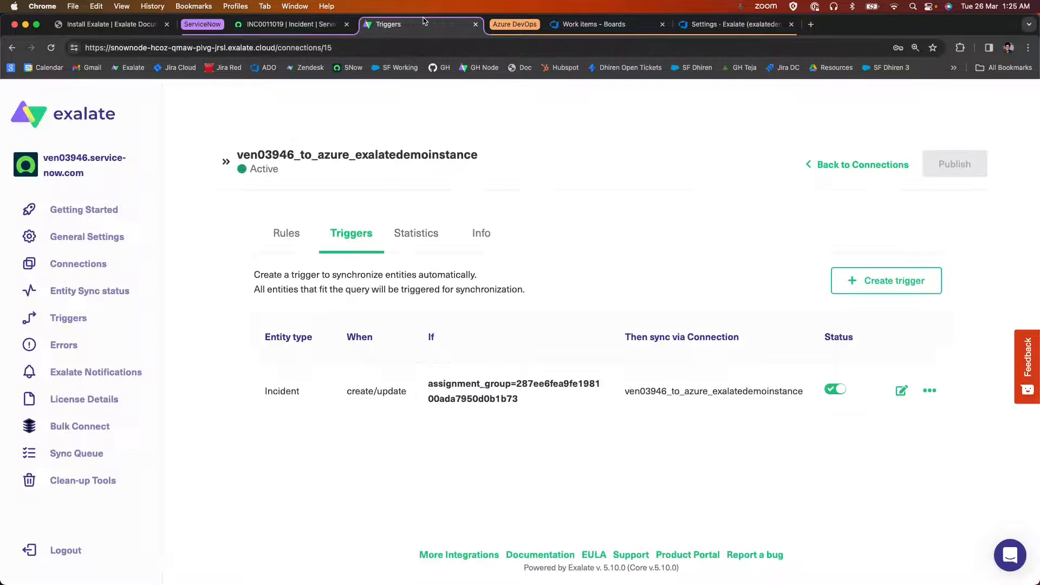
left_click(81, 453)
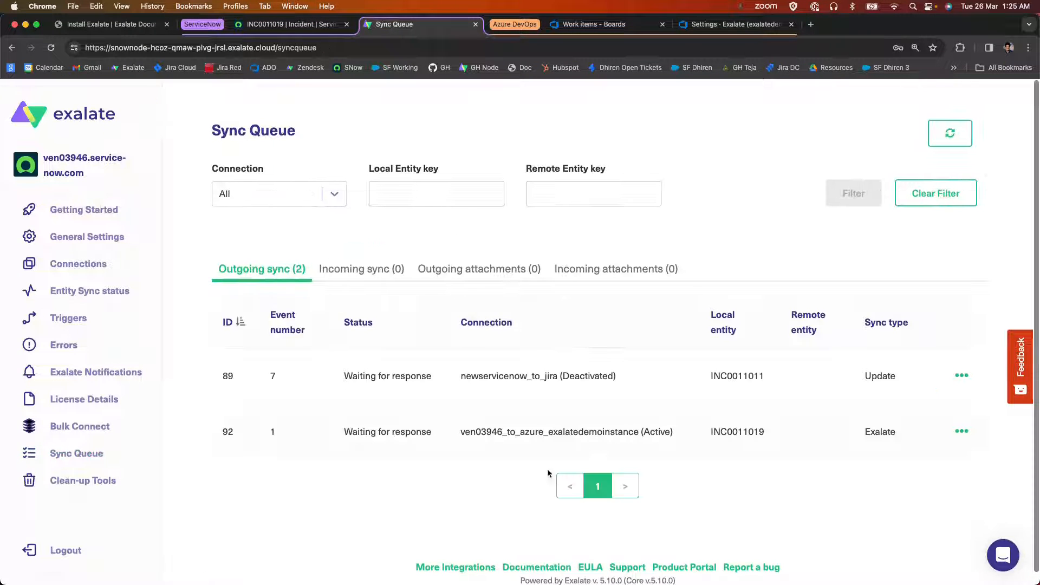
left_click_drag(306, 441, 937, 434)
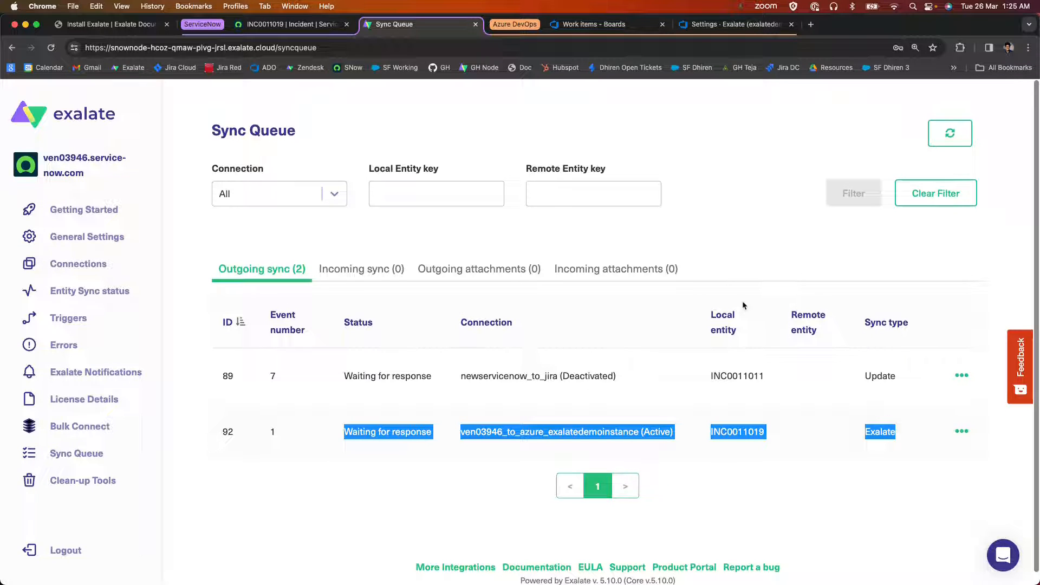
left_click(947, 126)
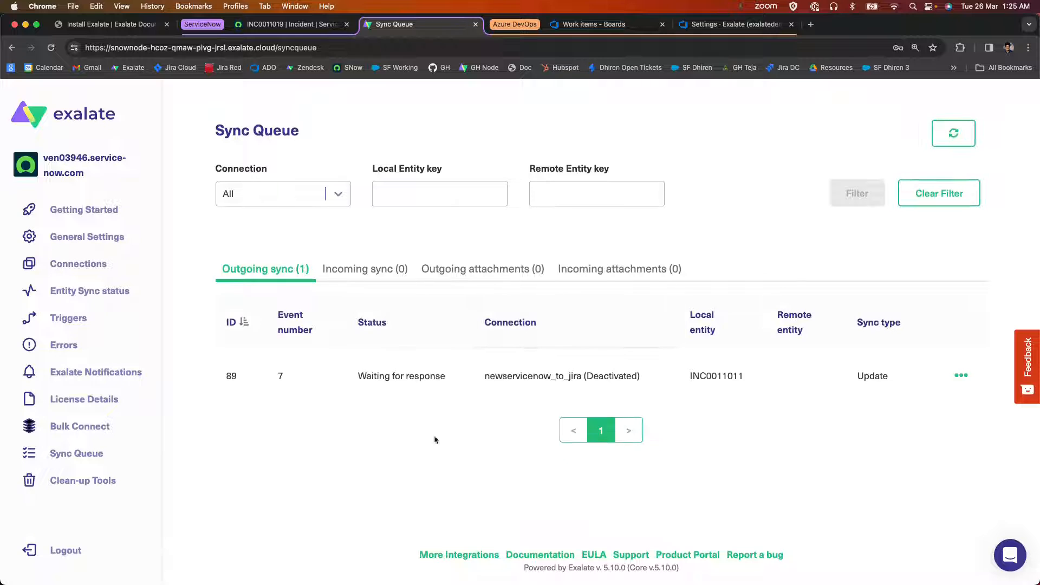
Check the incoming sync messages in the Sync Queue of the Azure DevOps-side Exalate.
left_click(731, 24)
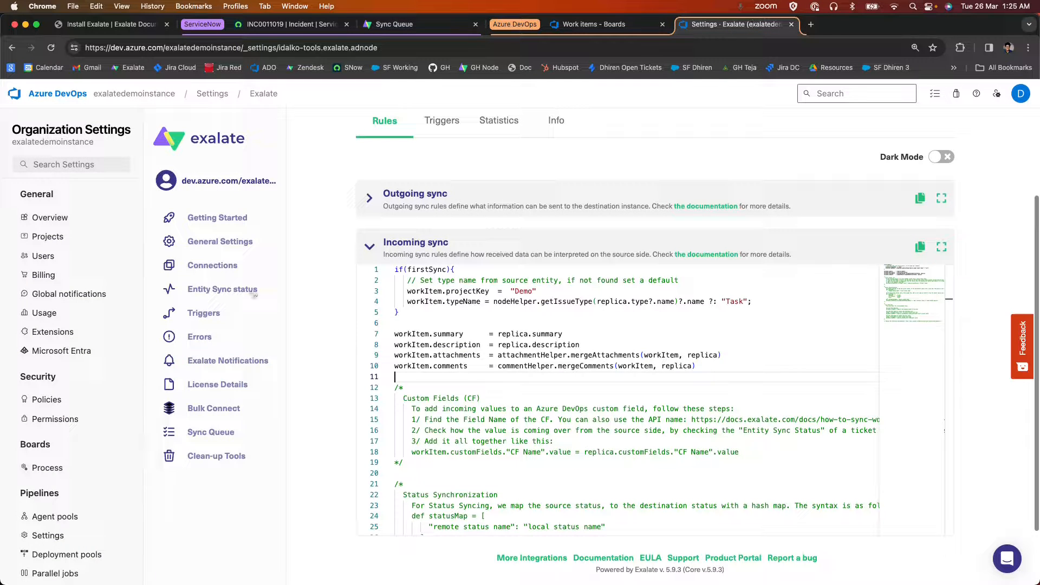
left_click(209, 433)
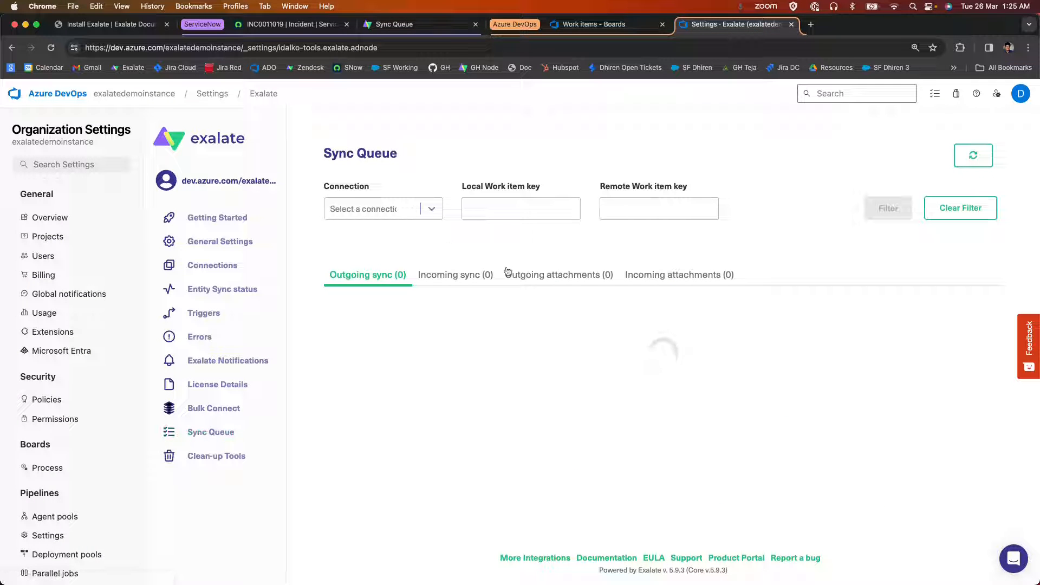
left_click(448, 283)
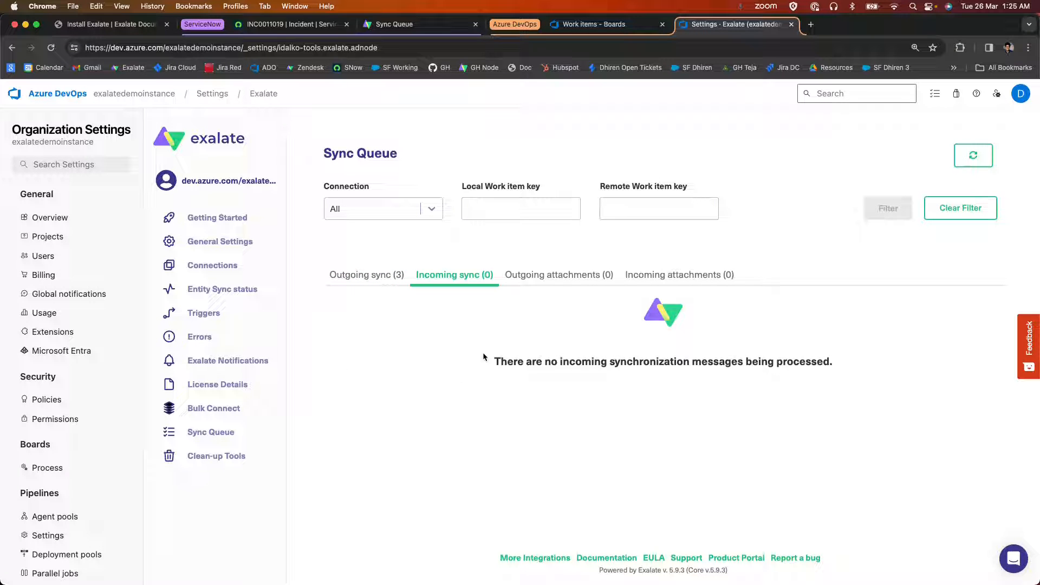
Reload the Azure DevOps work items, open task 174 and examine its details and Exalate connection status.
left_click(593, 23)
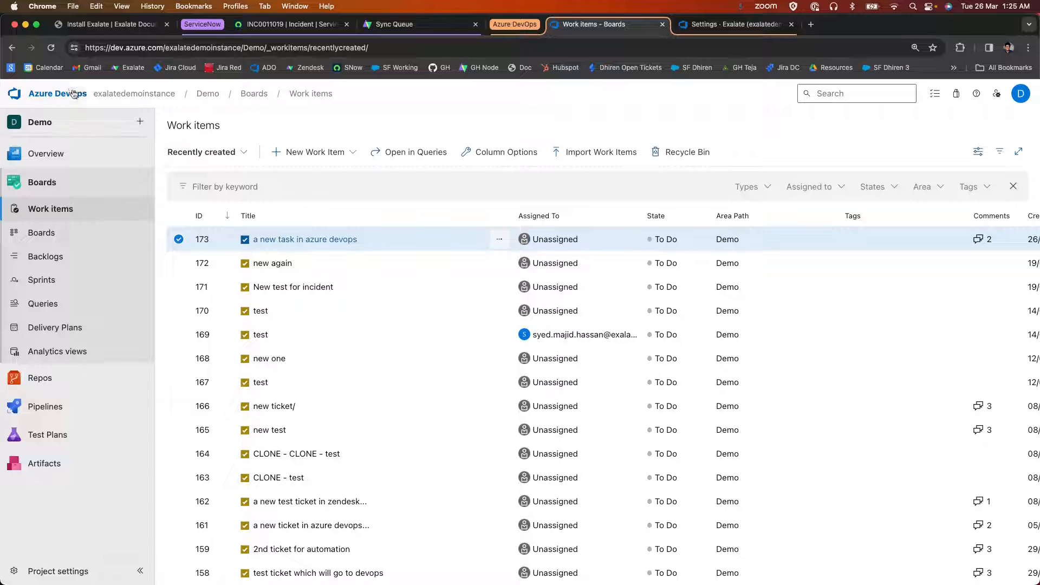
left_click(51, 47)
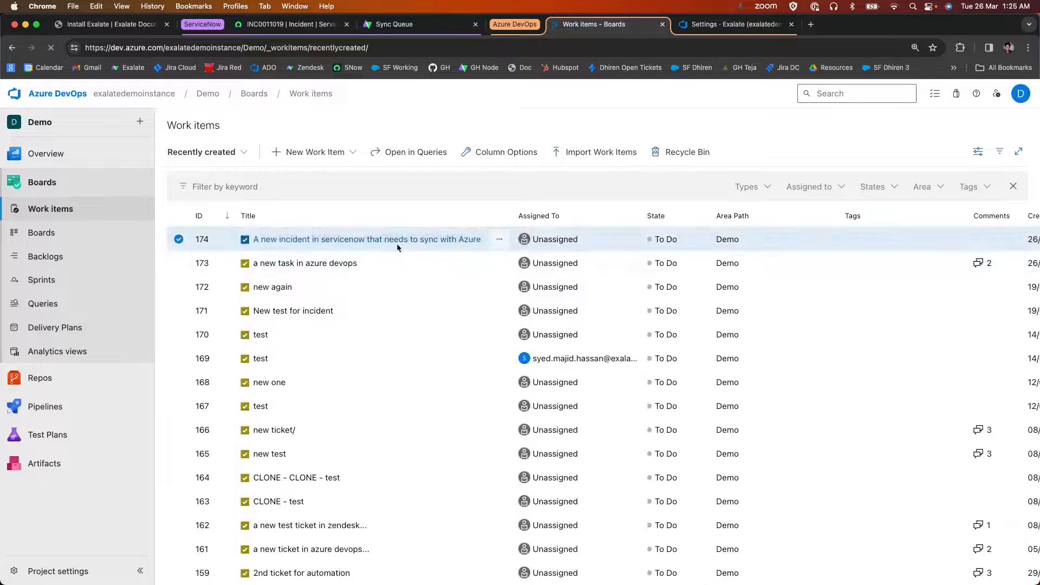
left_click(398, 243)
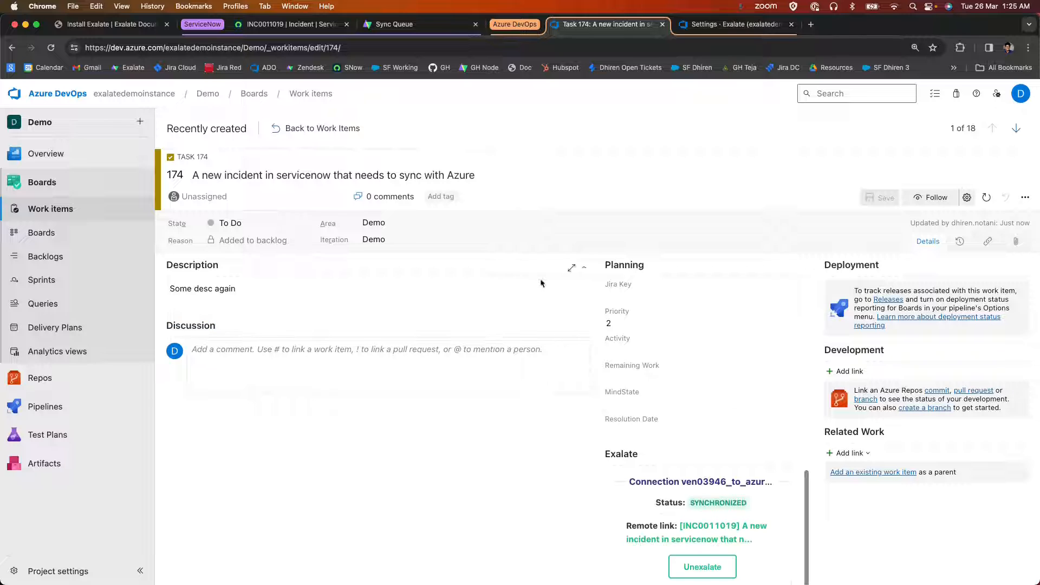
scroll(486, 331, "down", 1)
scroll(488, 330, "down", 1)
scroll(439, 326, "up", 2)
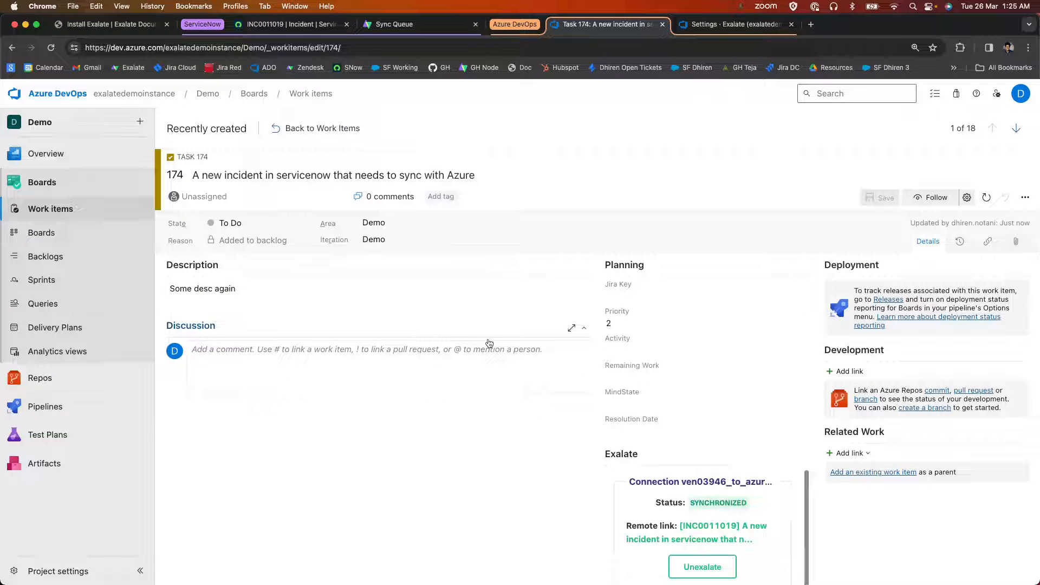
scroll(470, 335, "down", 2)
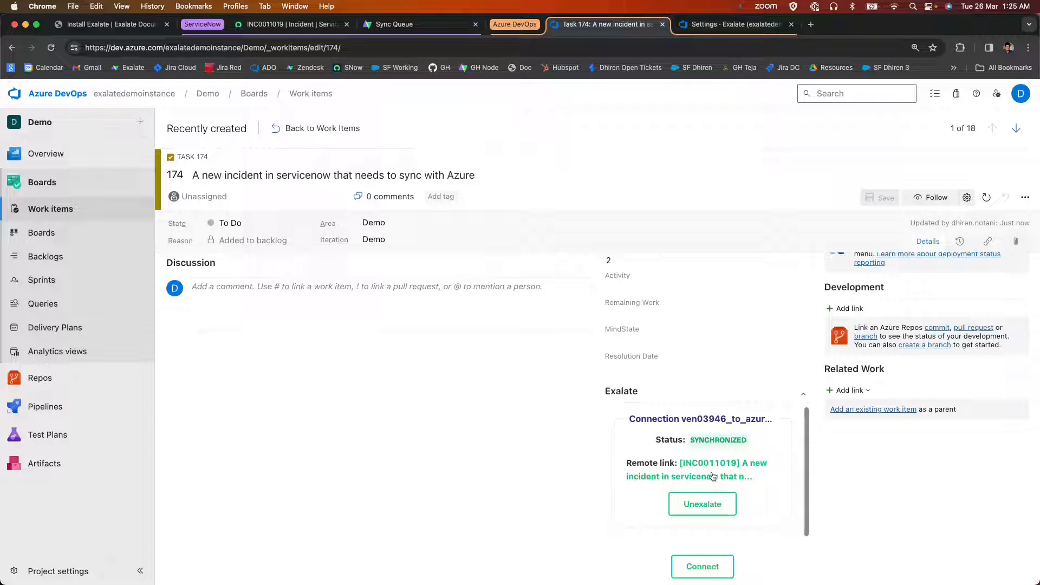
scroll(466, 436, "up", 2)
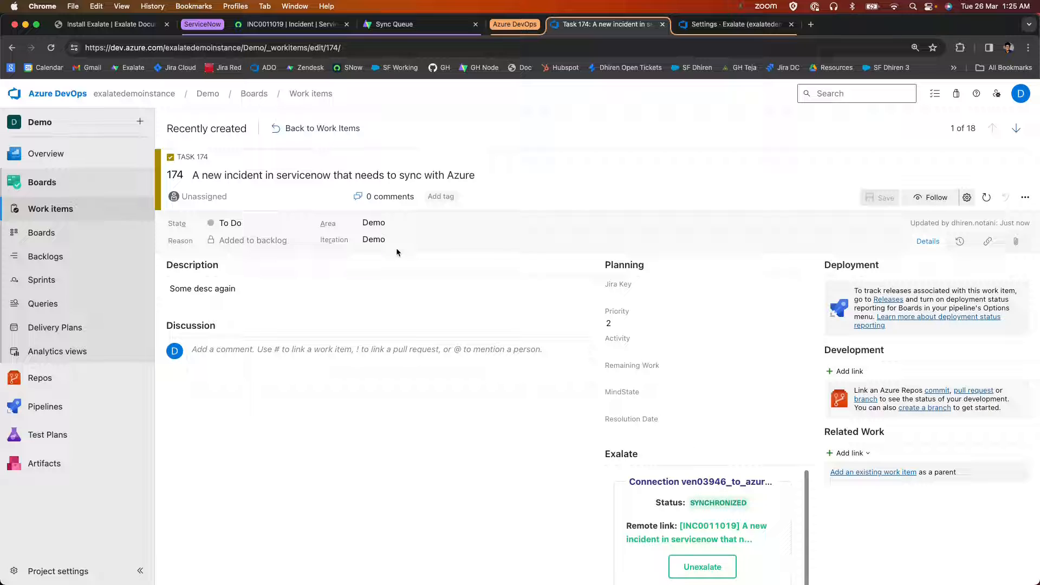
Compare the ServiceNow incident's Number field with the Planning fields of Azure DevOps task 174, including MindState and Jira Key.
left_click(277, 23)
left_click(341, 142)
double_click(390, 149)
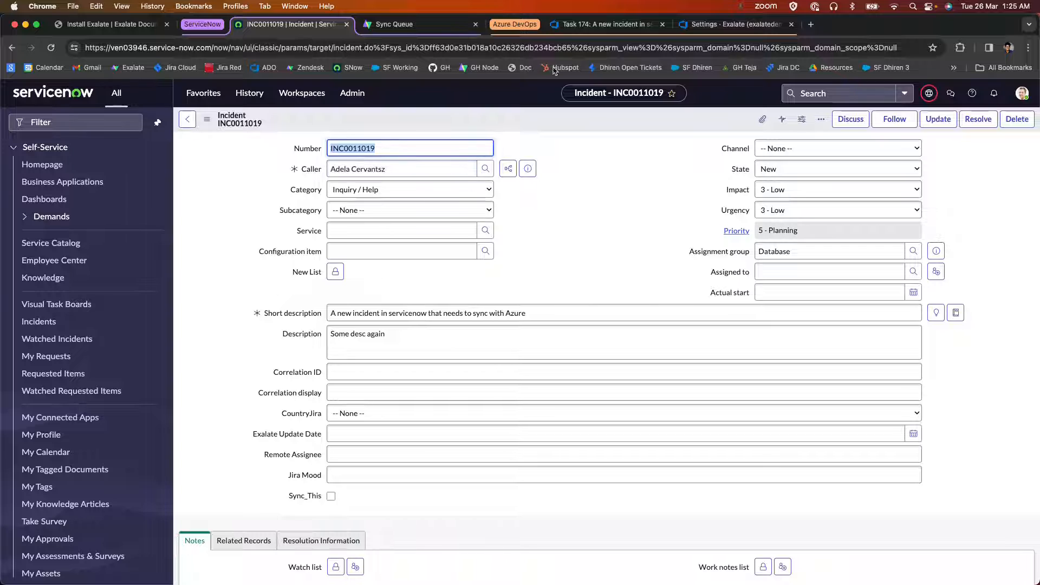
left_click(605, 24)
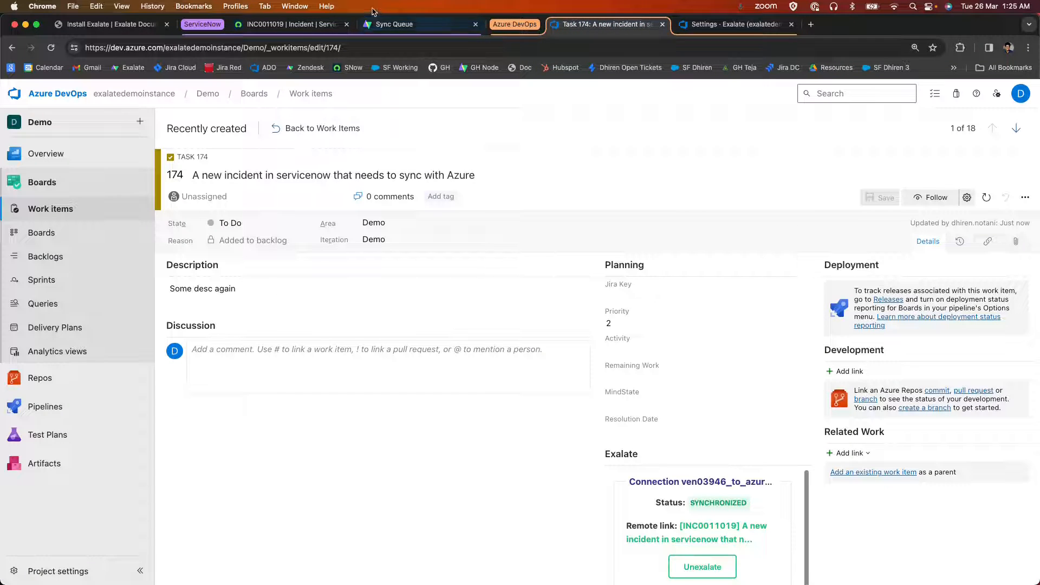
left_click(298, 24)
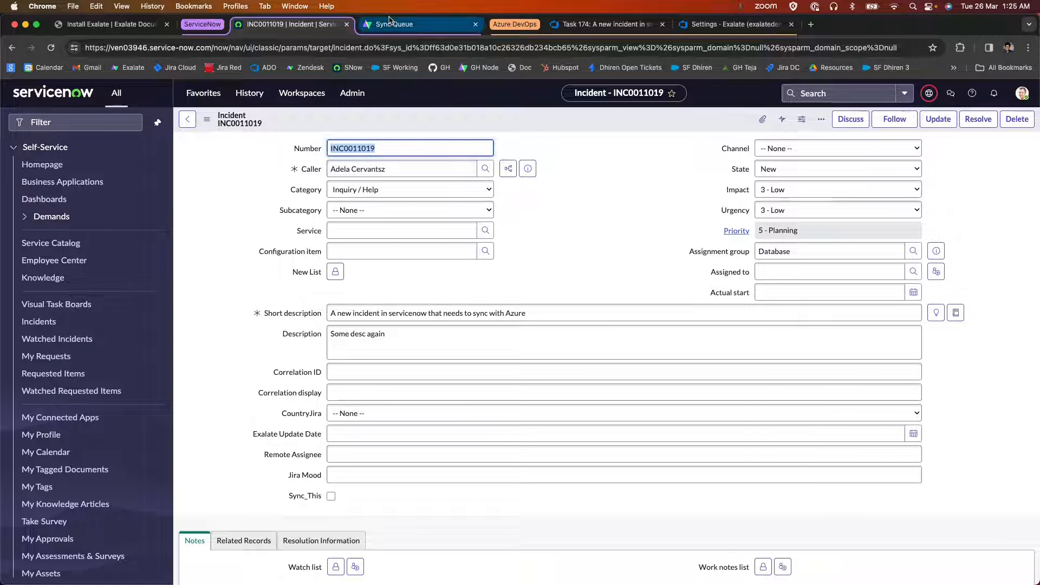
left_click(330, 147)
left_click_drag(330, 147, 388, 146)
left_click(594, 24)
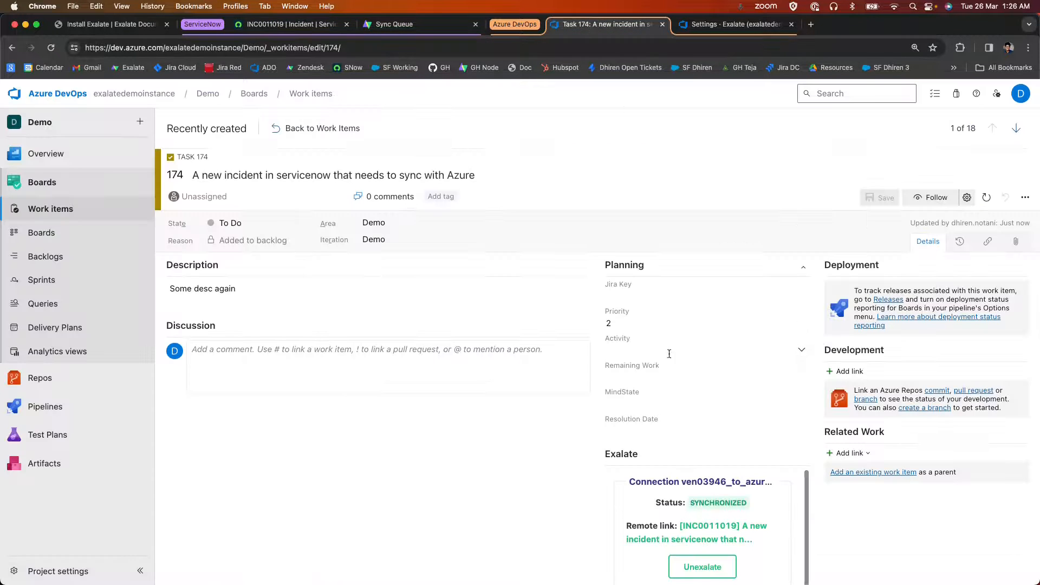
left_click_drag(660, 396, 602, 395)
left_click_drag(603, 285, 644, 290)
Switch to the ServiceNow-side Exalate and open the outgoing sync rules of the ven03946_to_azure_exalatedemoinstance connection.
left_click(388, 27)
left_click(107, 276)
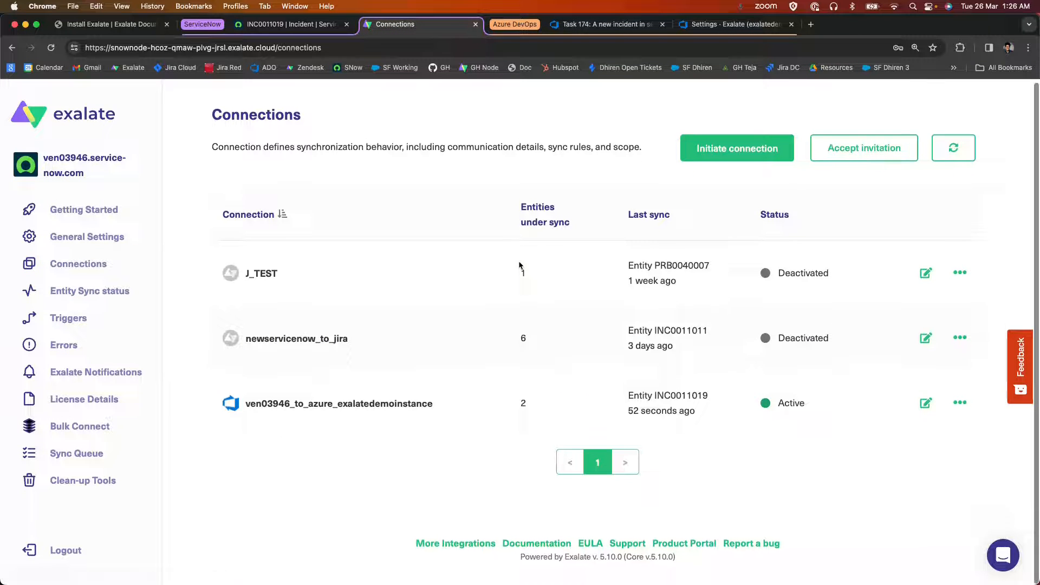
left_click(926, 415)
scroll(603, 187, "down", 3)
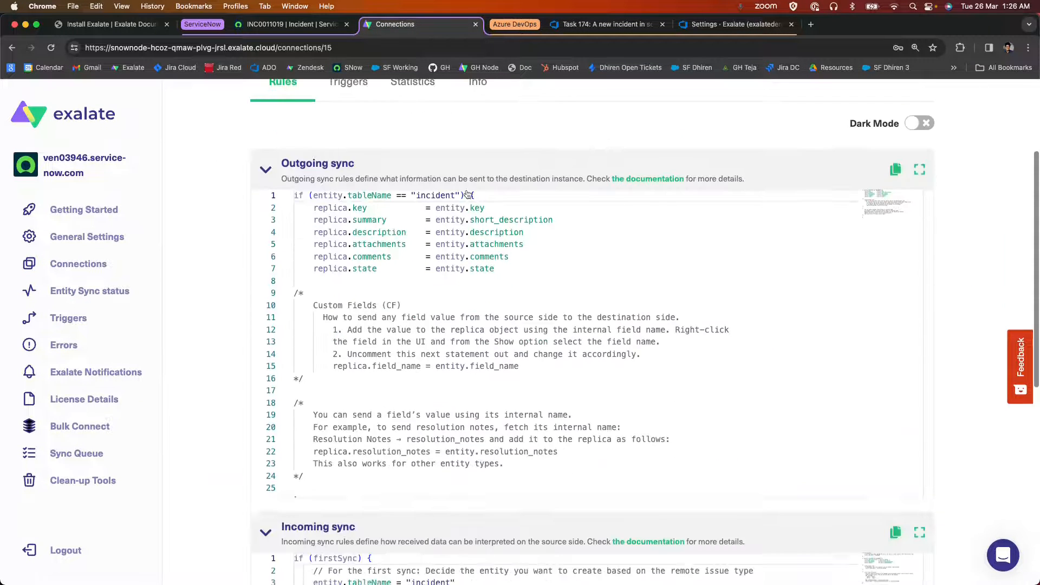
Examine the replica.key = entity.key mapping in the ServiceNow-side outgoing sync rules.
scroll(442, 237, "up", 2)
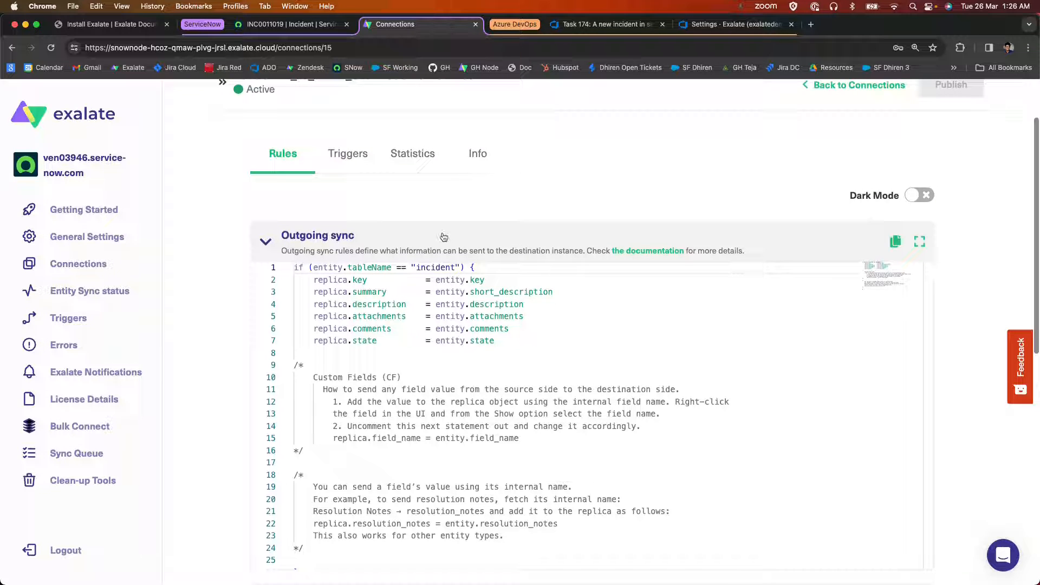
scroll(444, 236, "up", 1)
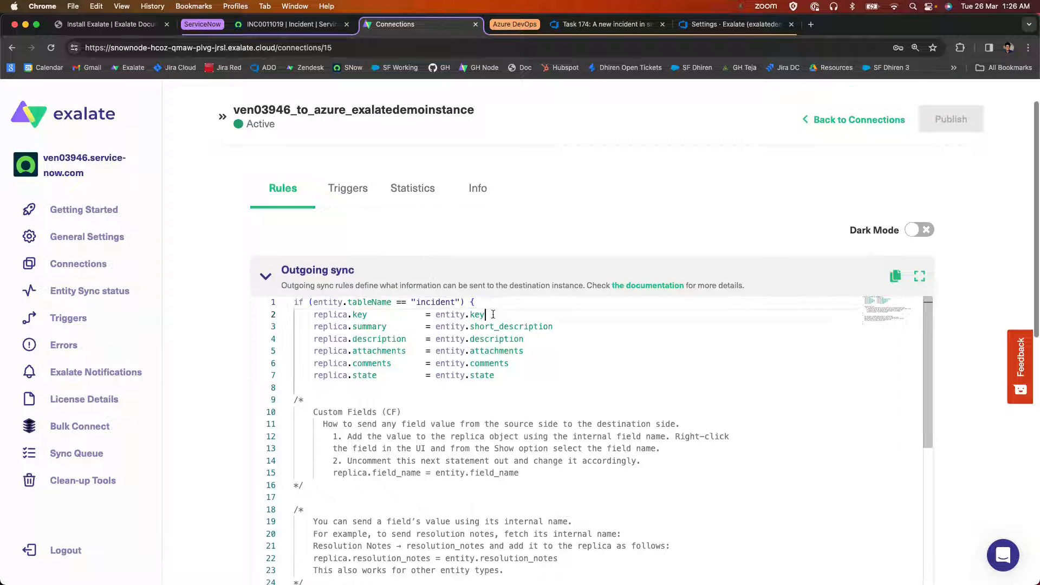
left_click_drag(492, 314, 434, 314)
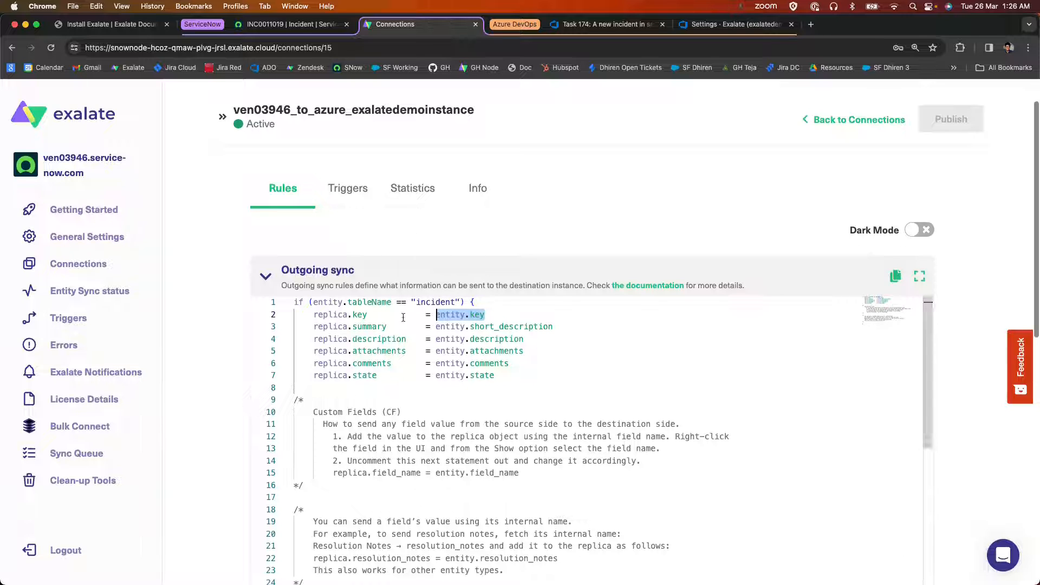
left_click_drag(367, 317, 319, 317)
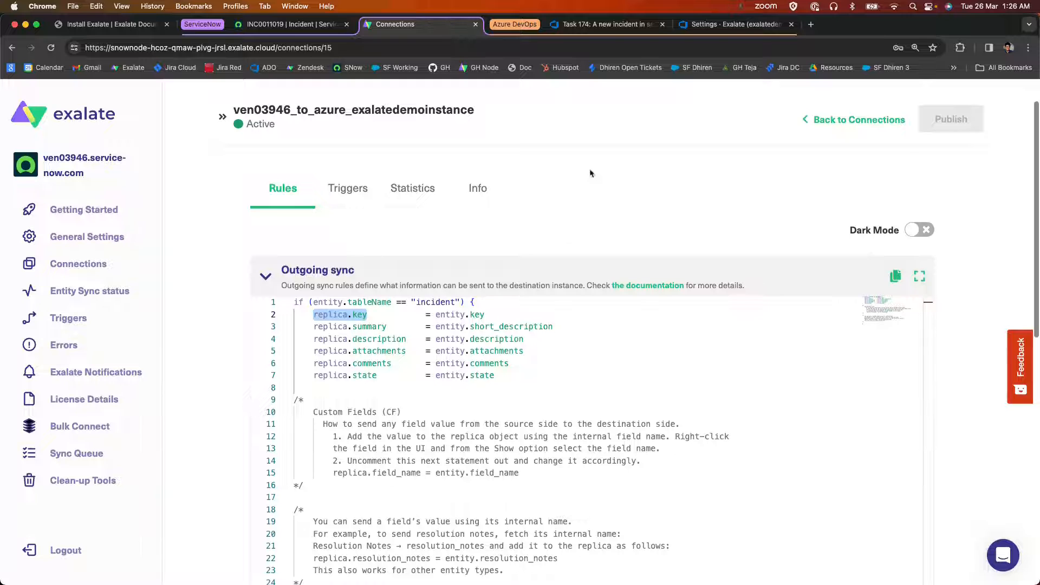
Switch to the Azure DevOps-side Exalate and open the incoming sync rules of the ven03946_to_azure_exalatedemoinstance connection.
left_click(761, 28)
left_click(227, 265)
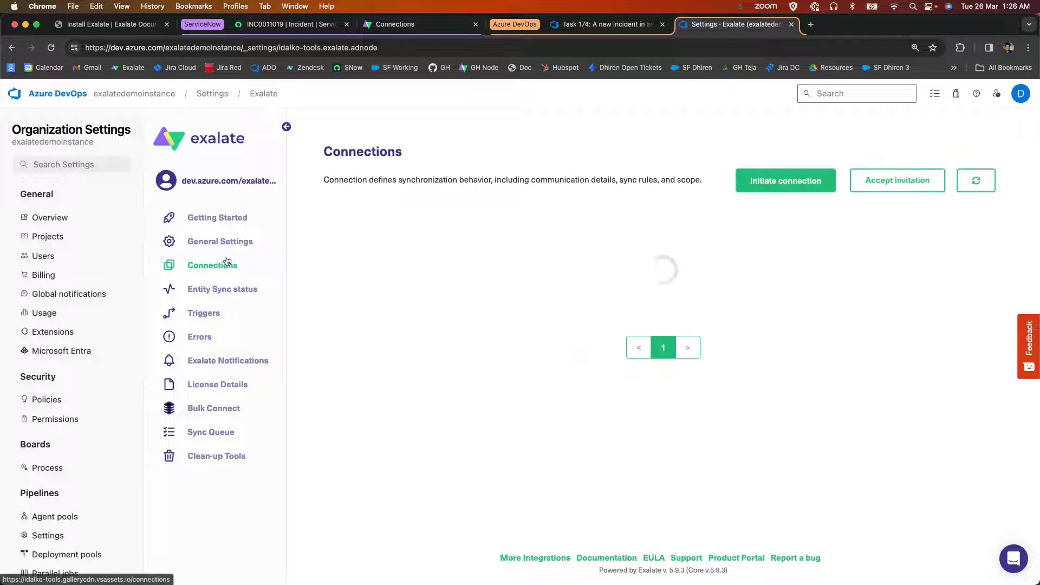
scroll(875, 336, "down", 2)
scroll(875, 336, "down", 3)
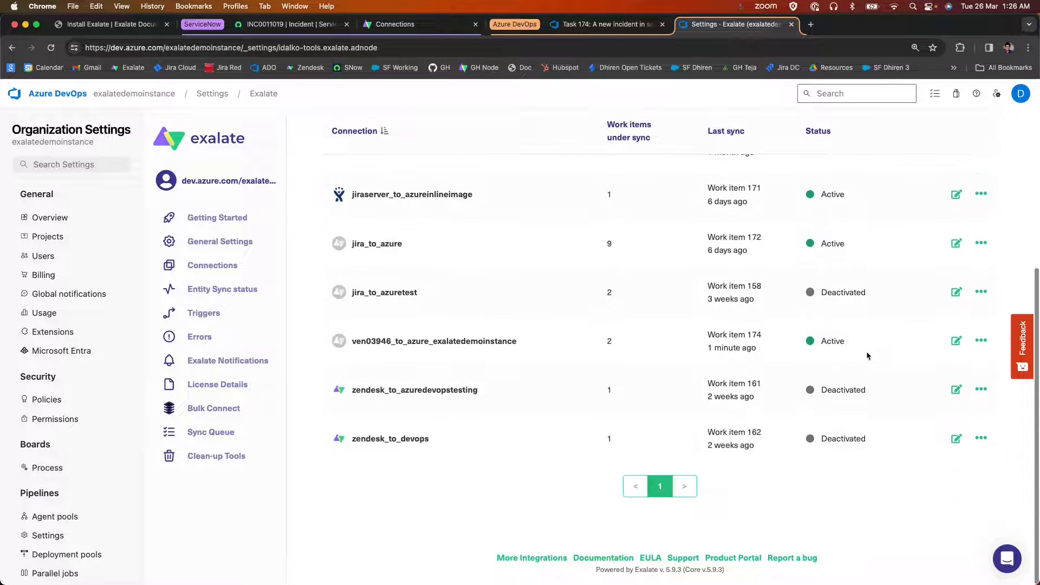
left_click(951, 340)
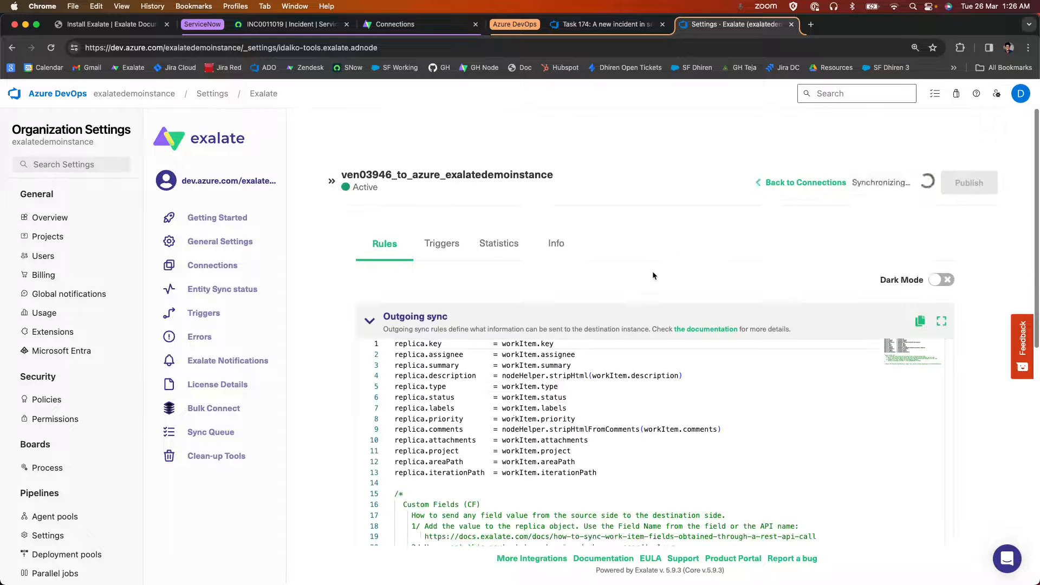
scroll(652, 273, "down", 10)
Add the line workItem."Jira Key" = replica.key below the comments mapping in the incoming sync rules and publish the change.
left_click(485, 314)
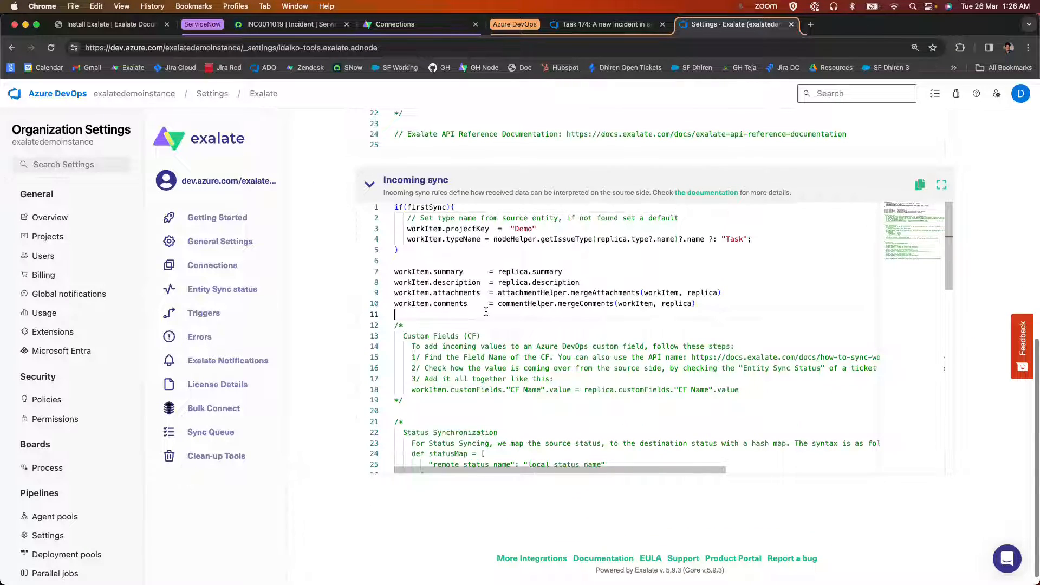
type("workItem")
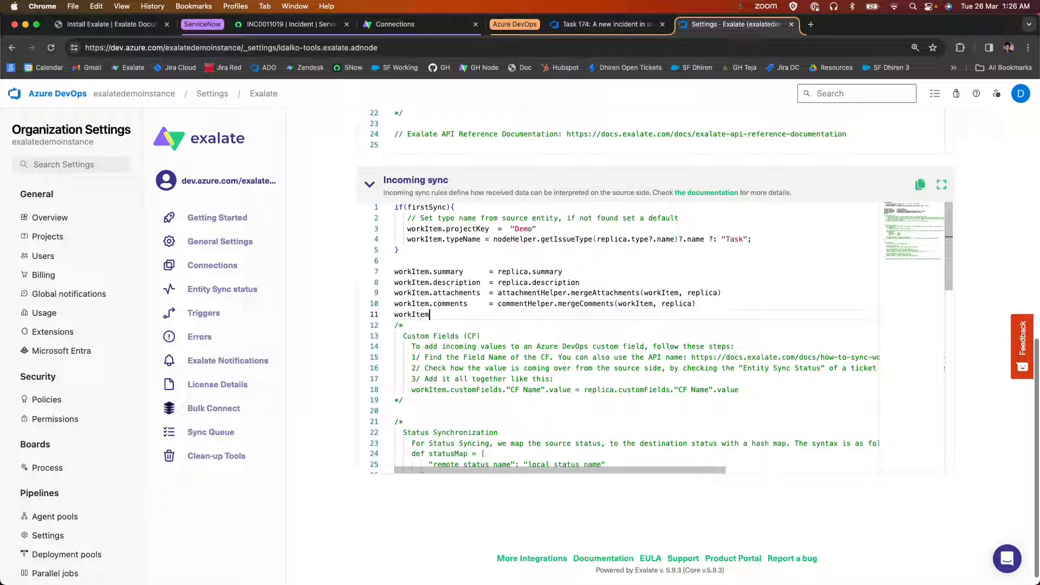
type(".\"")
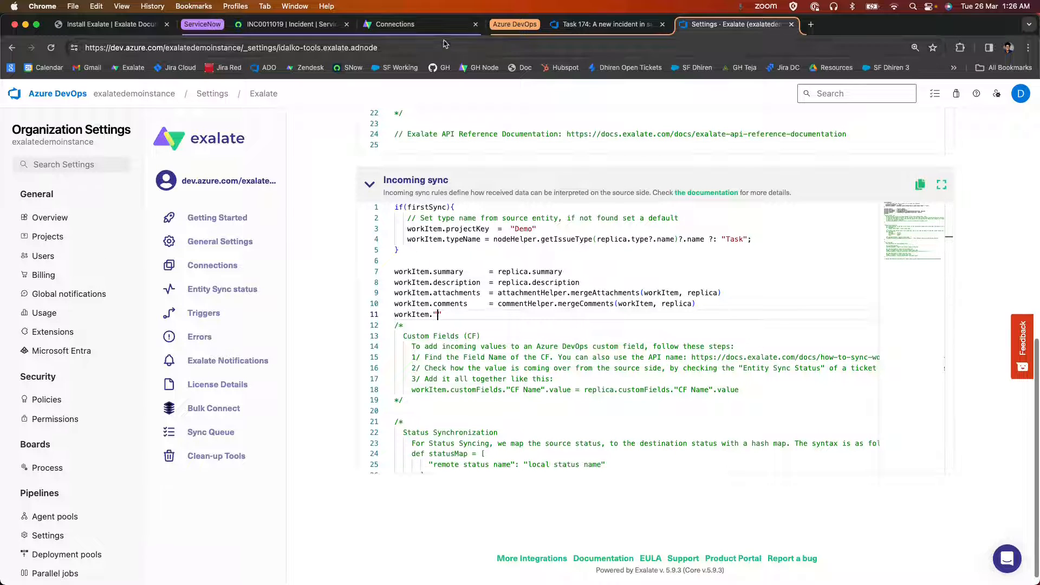
left_click(588, 32)
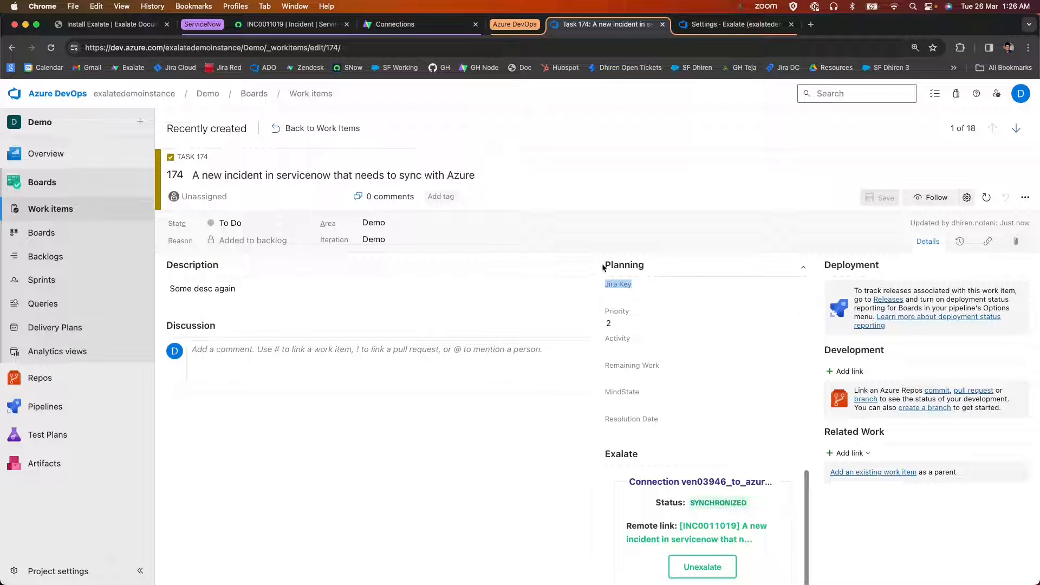
left_click(747, 28)
type("ira Key\"")
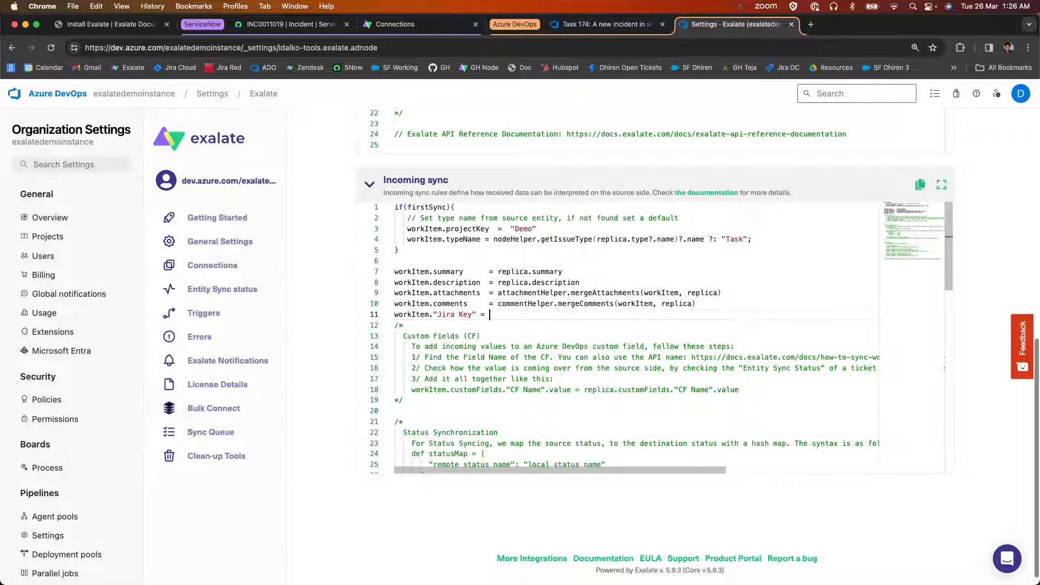
type(" = replica.ke")
scroll(966, 173, "up", 8)
left_click(968, 154)
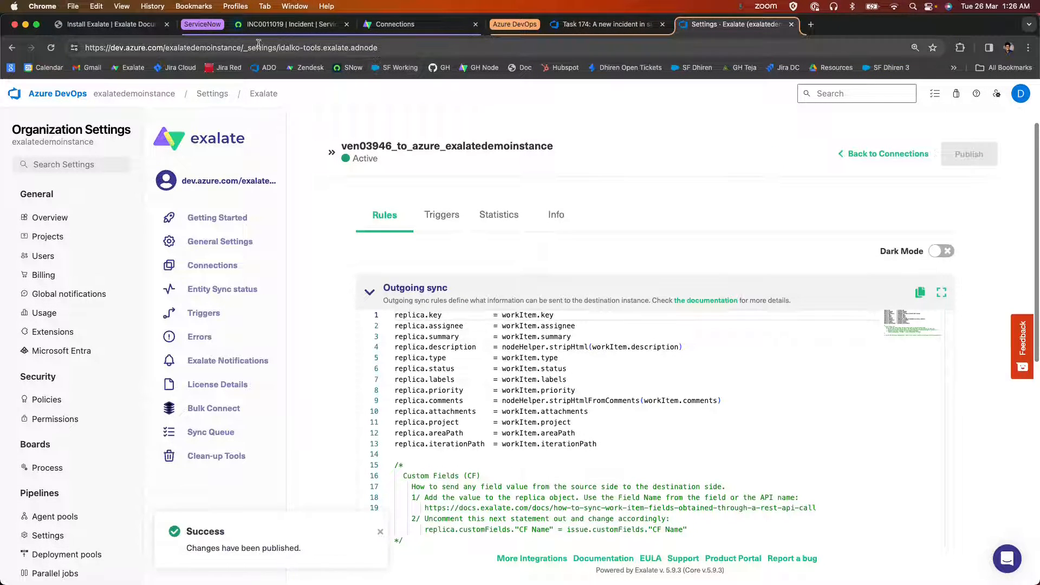
Post the additional comment "comment from servicenow 1" on the ServiceNow incident and save the incident.
left_click(260, 24)
left_click(552, 310)
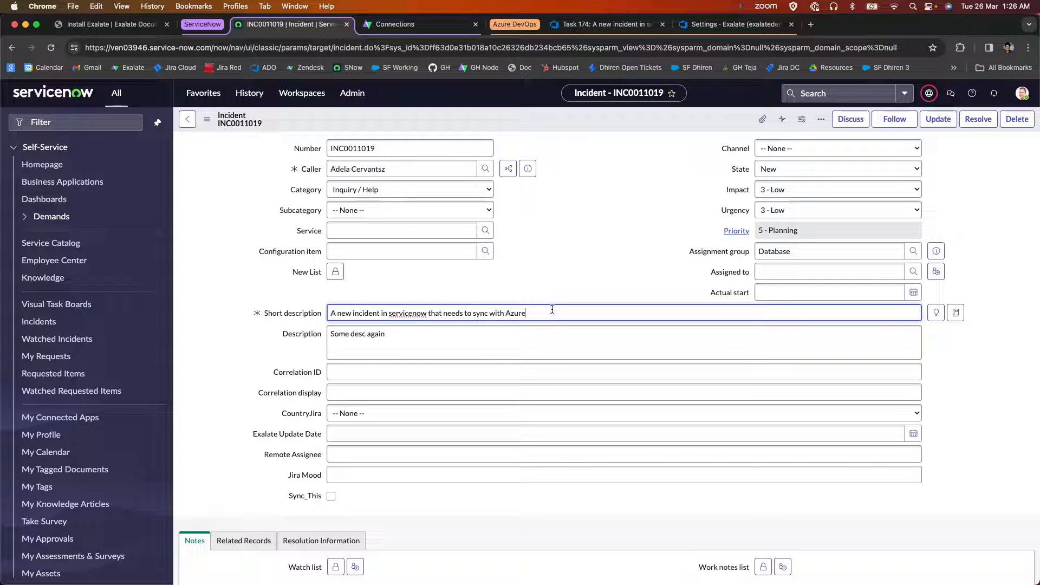
scroll(552, 324, "down", 4)
left_click(369, 395)
type("comment from servicenow 1")
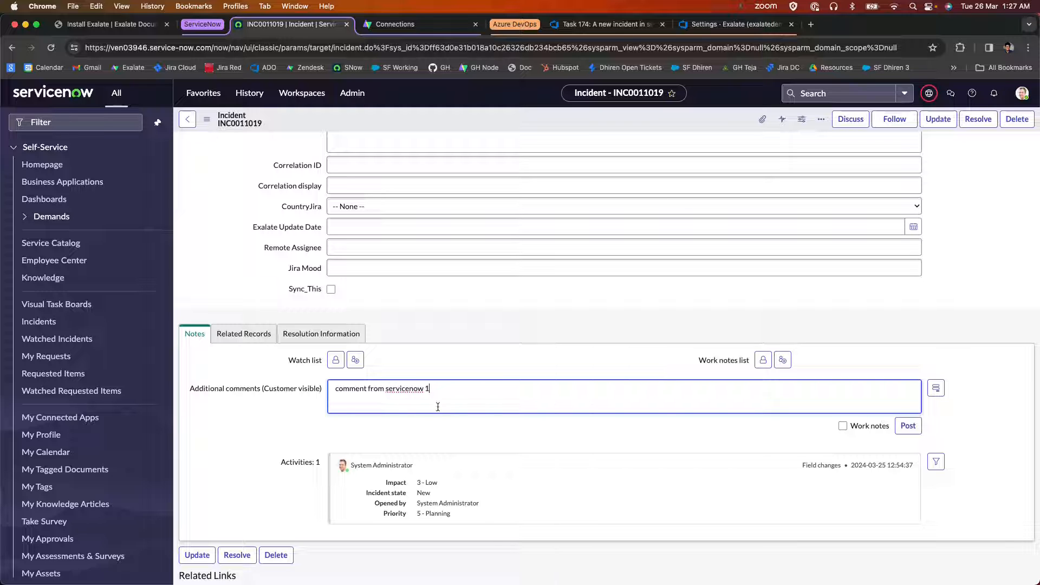
left_click(905, 426)
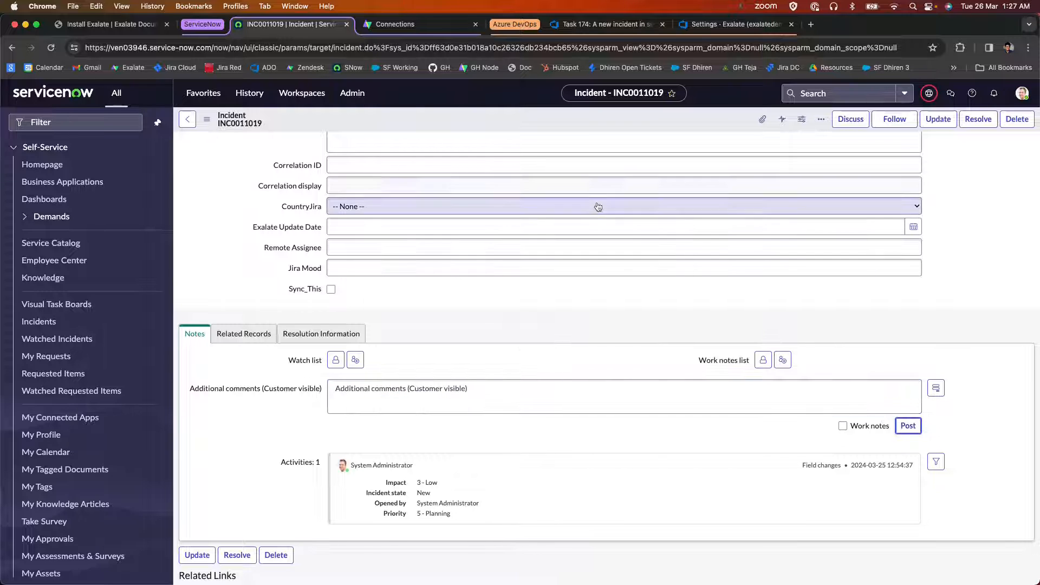
scroll(570, 236, "up", 4)
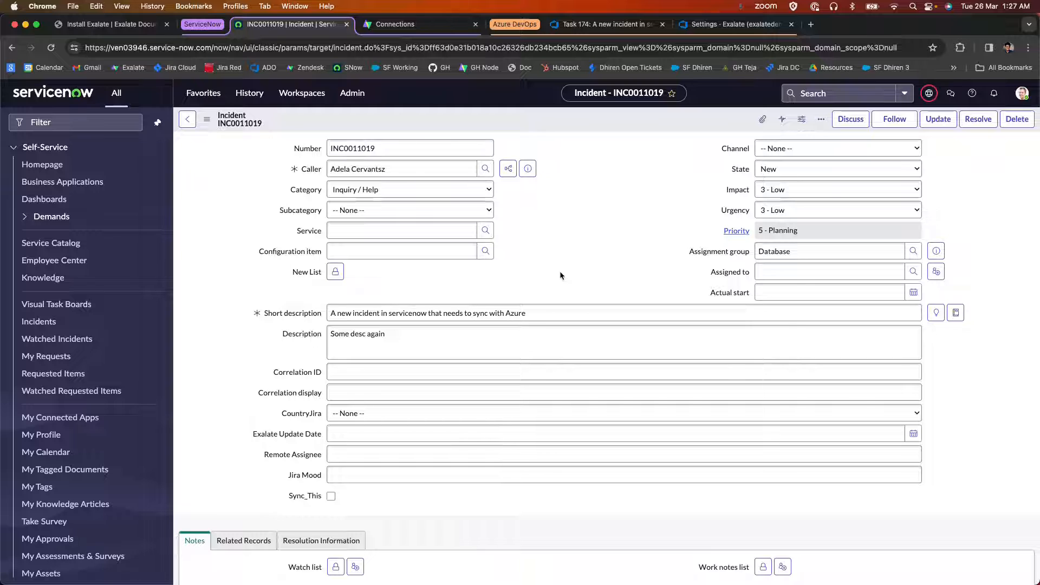
right_click(605, 118)
left_click(616, 124)
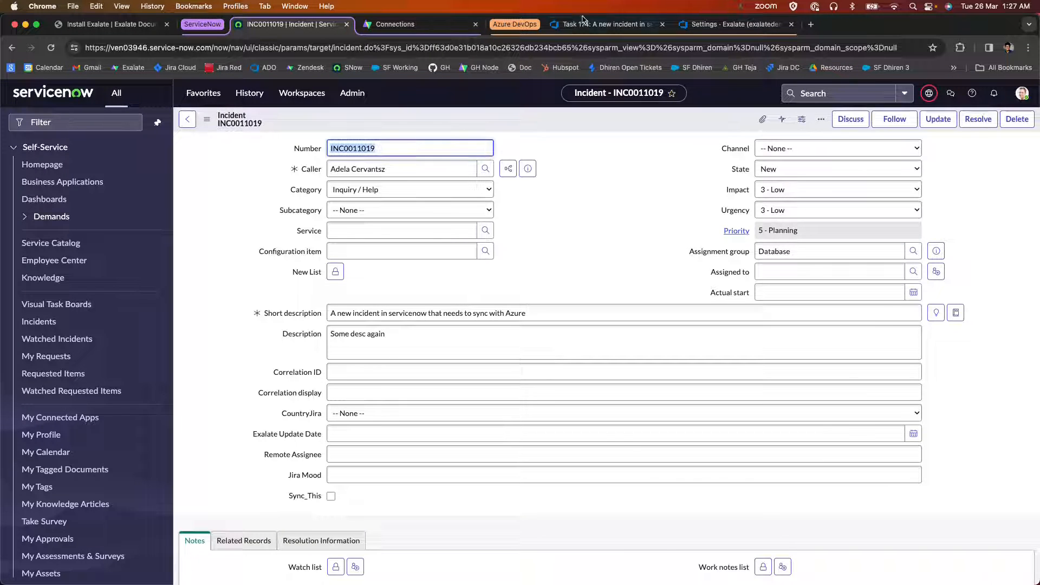
Check the Jira Key field and the discussion comments of Azure DevOps task 174.
left_click(583, 24)
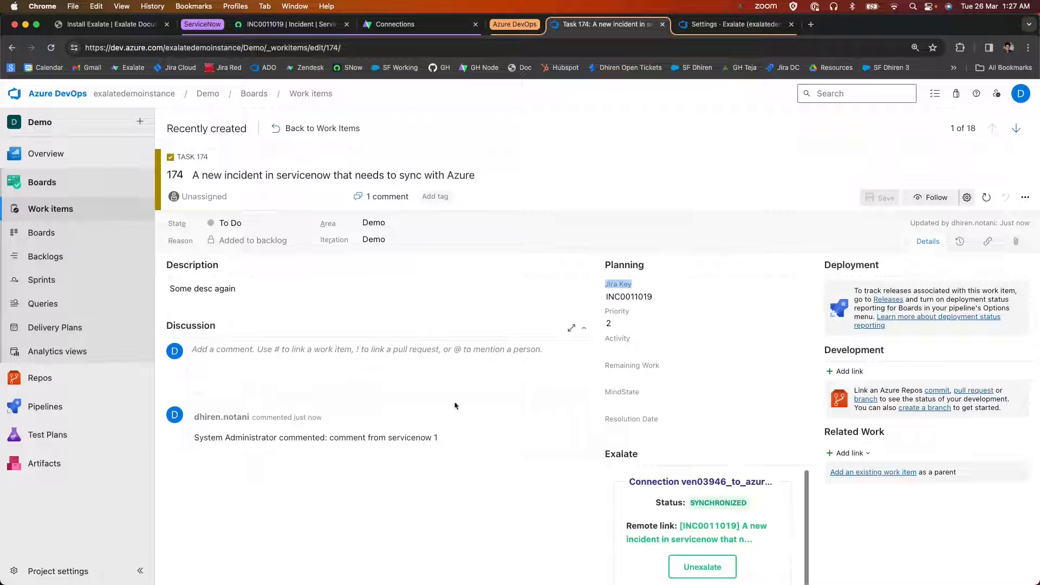
left_click_drag(661, 302, 602, 296)
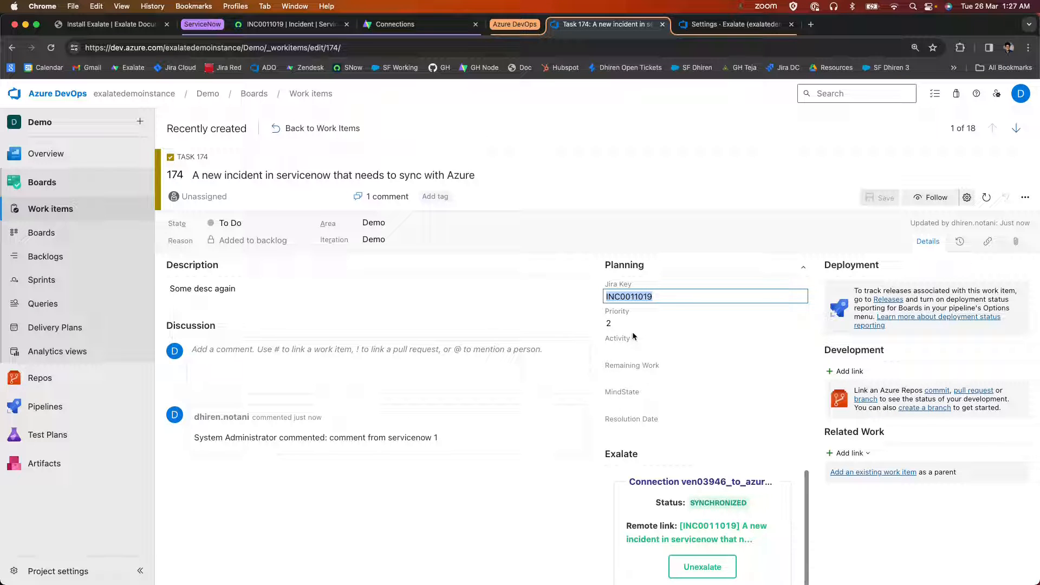
left_click(551, 469)
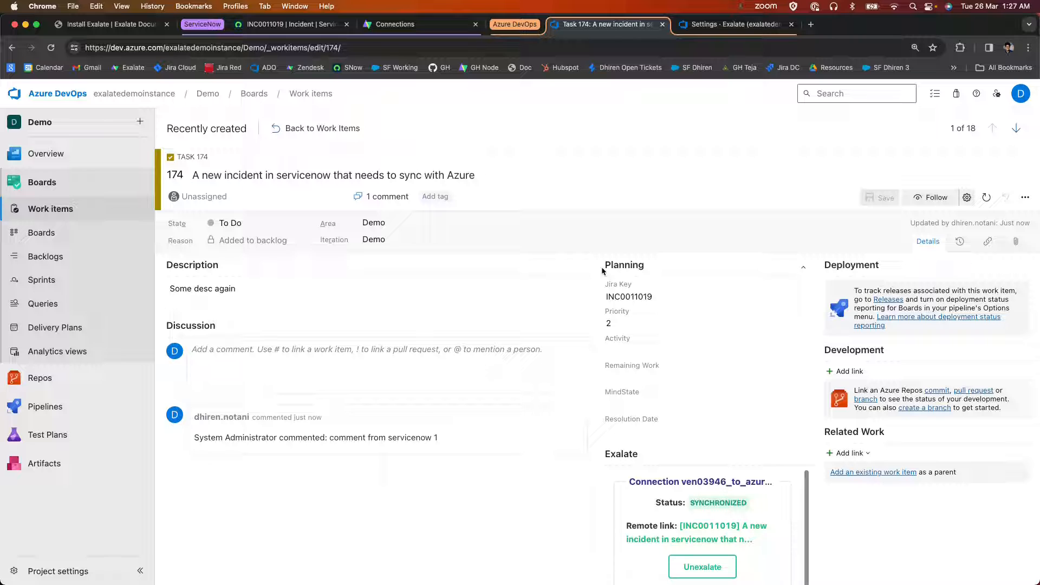
Compare the State options of the ServiceNow incident with those of Azure DevOps task 174.
left_click(394, 24)
left_click(287, 24)
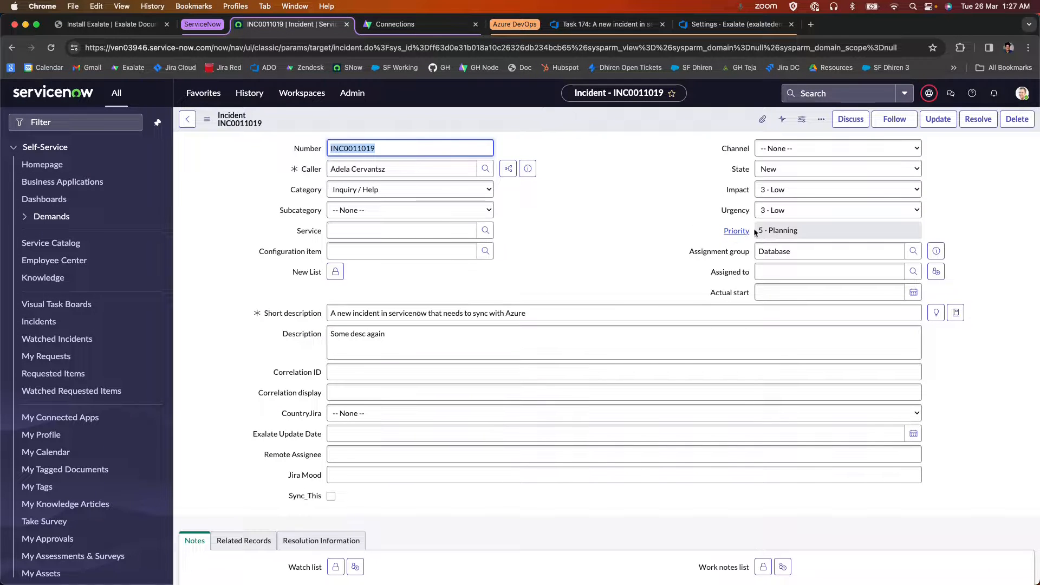
left_click(787, 170)
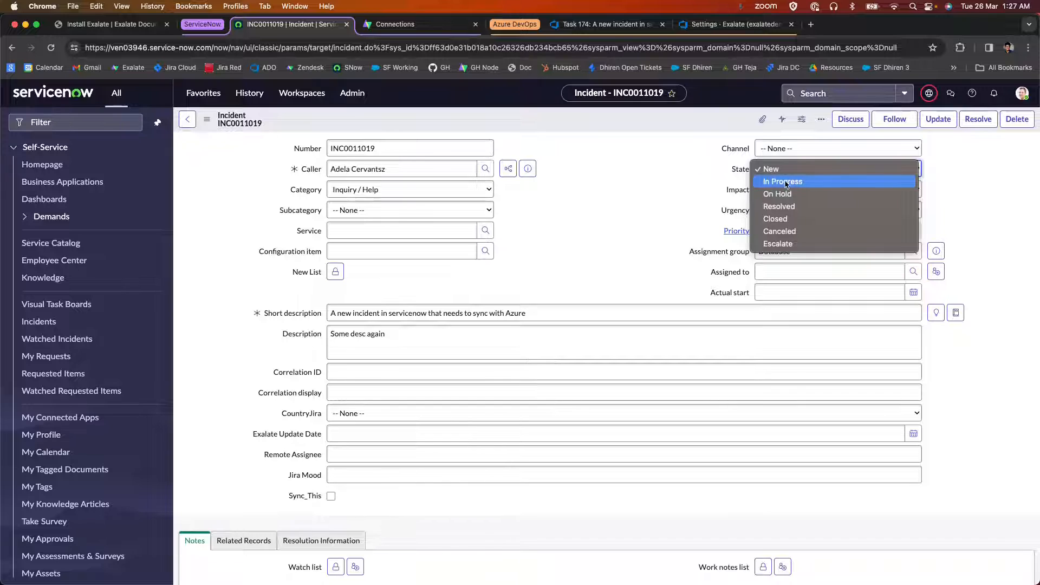
left_click(606, 24)
left_click(606, 25)
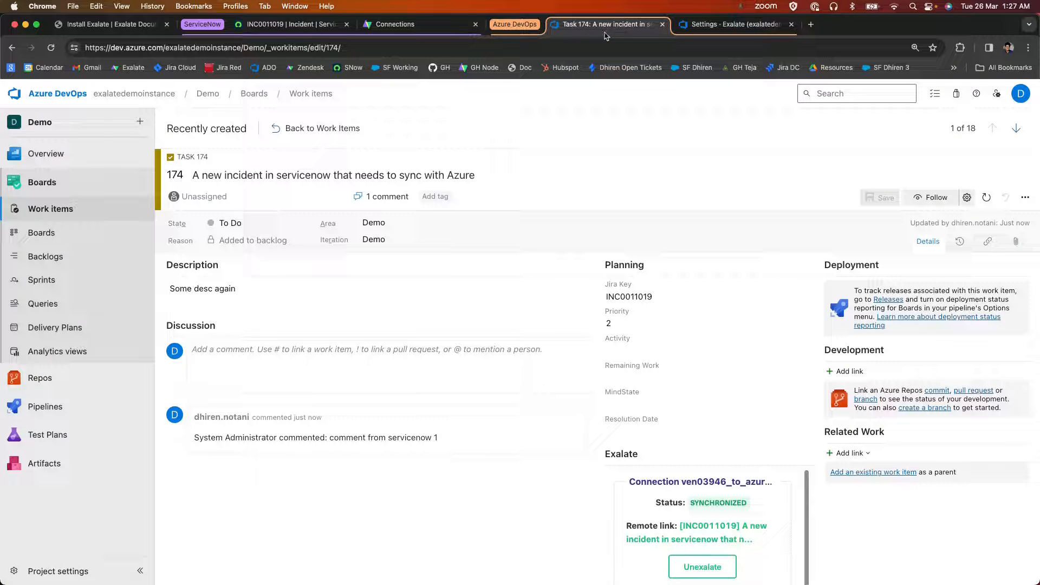
left_click(230, 222)
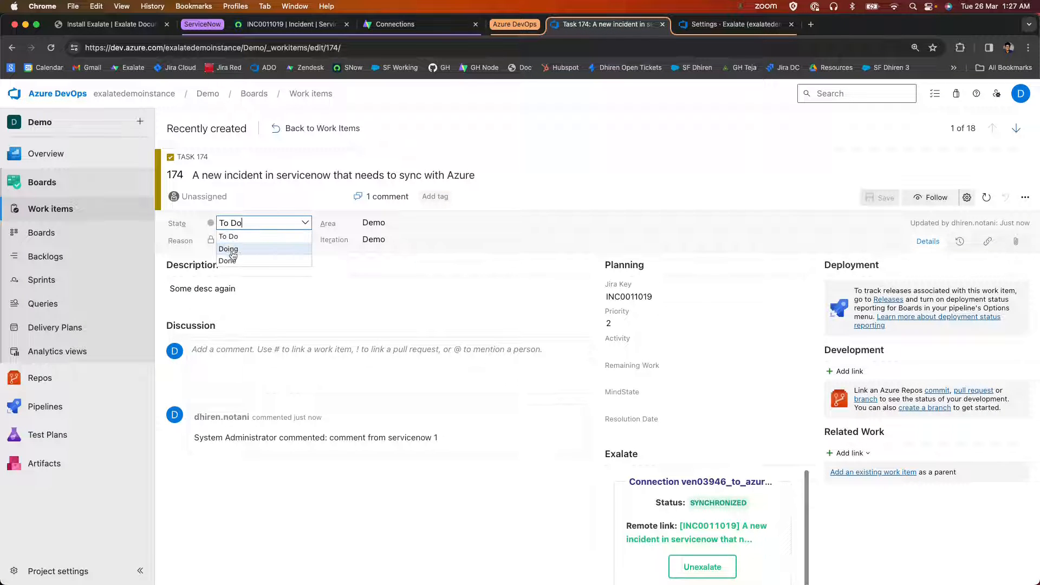
Examine the replica.state = entity.state mapping in the ServiceNow-side outgoing sync rules.
left_click(290, 24)
left_click(395, 24)
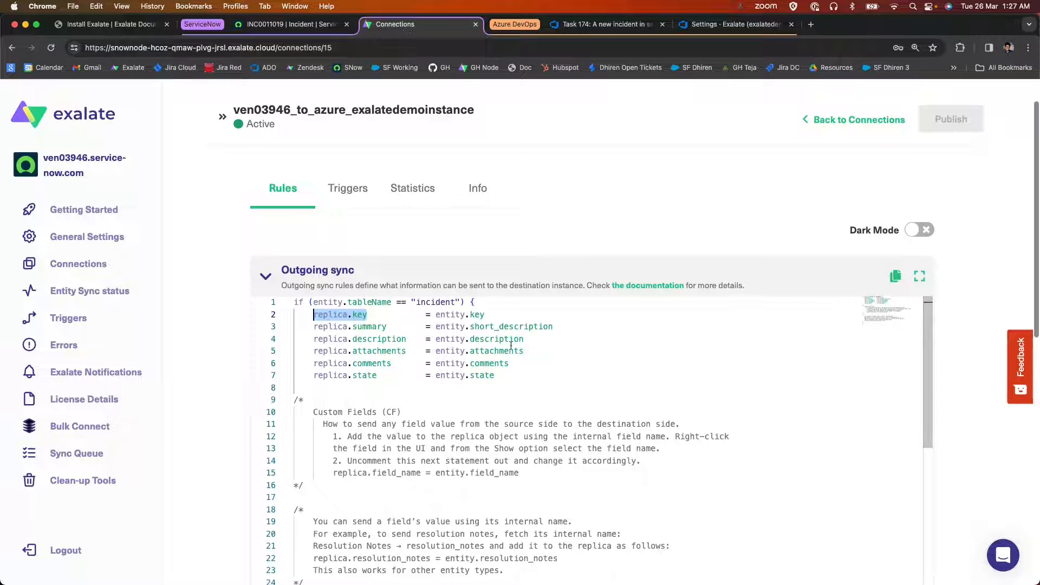
left_click_drag(512, 376, 313, 373)
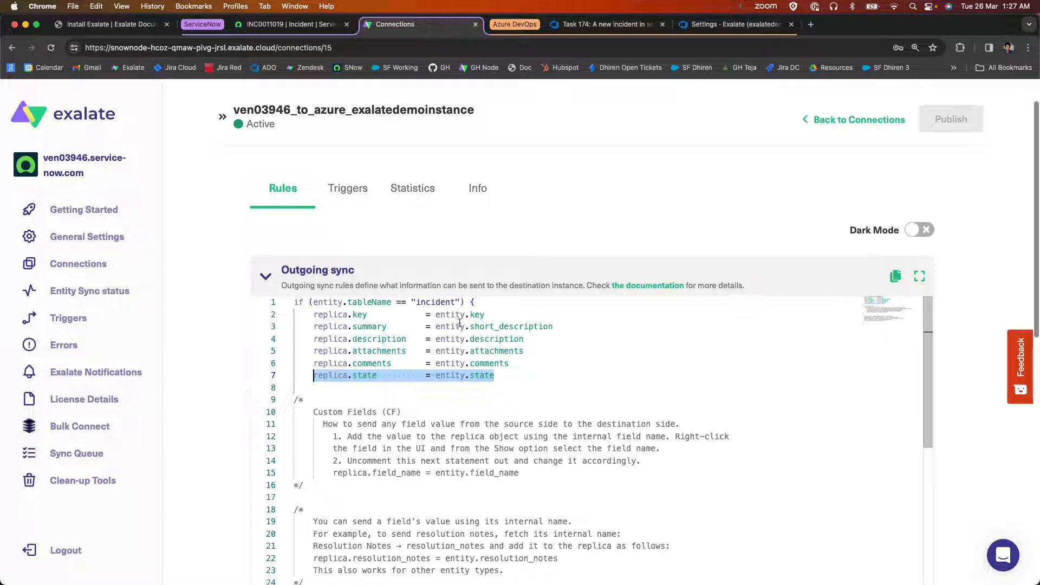
left_click(431, 351)
left_click_drag(493, 375, 313, 375)
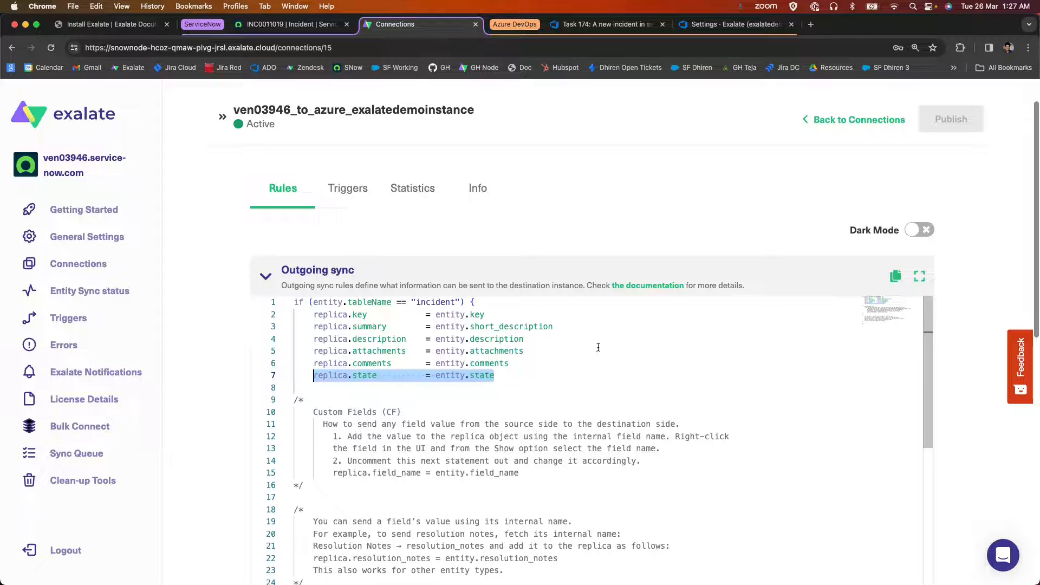
Copy the sample statusMap code through the setStatus line into the Azure DevOps-side incoming sync rules, directly below the Jira Key mapping.
left_click(731, 24)
scroll(365, 236, "down", 10)
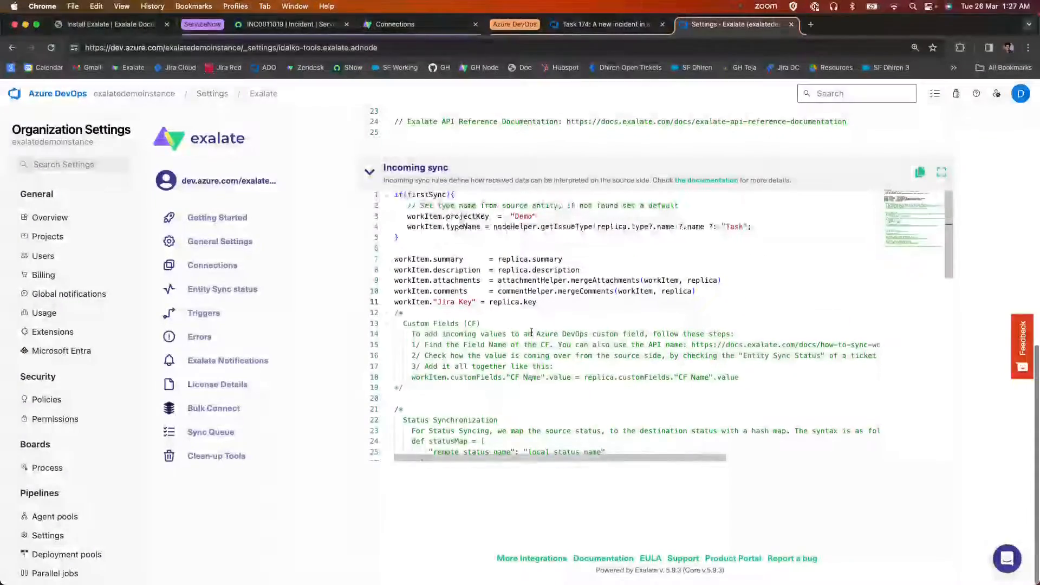
scroll(531, 331, "down", 5)
left_click_drag(409, 346, 841, 406)
key("cmd+c")
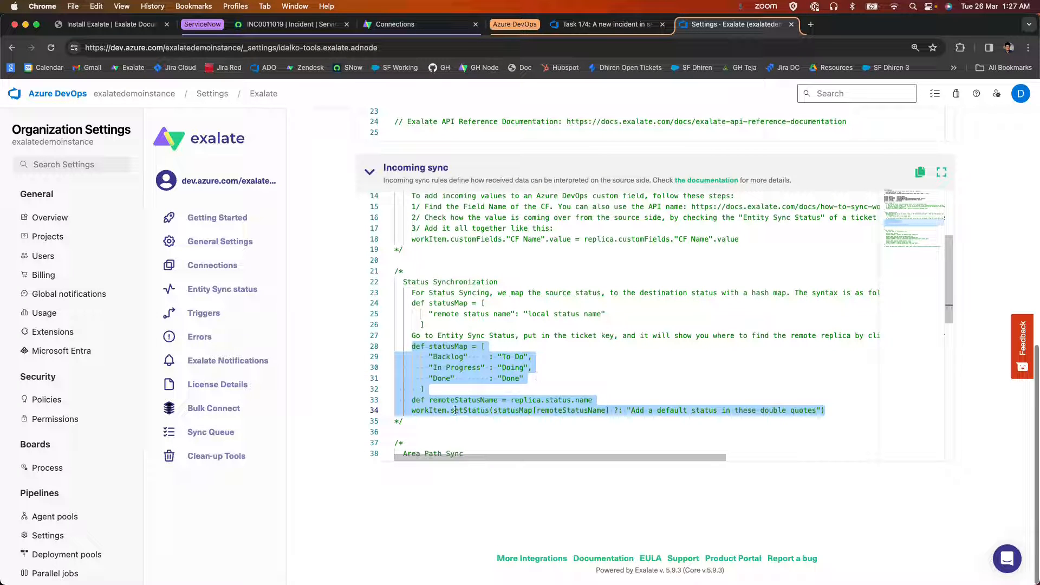
scroll(455, 410, "up", 5)
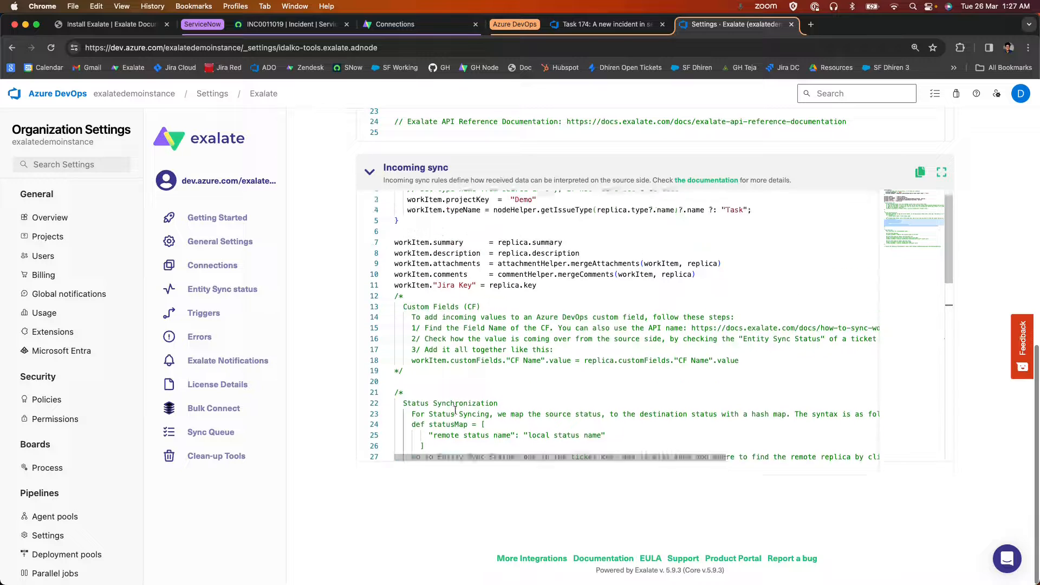
left_click(561, 299)
key("Return")
key("Return")
key("Up")
key("cmd+v")
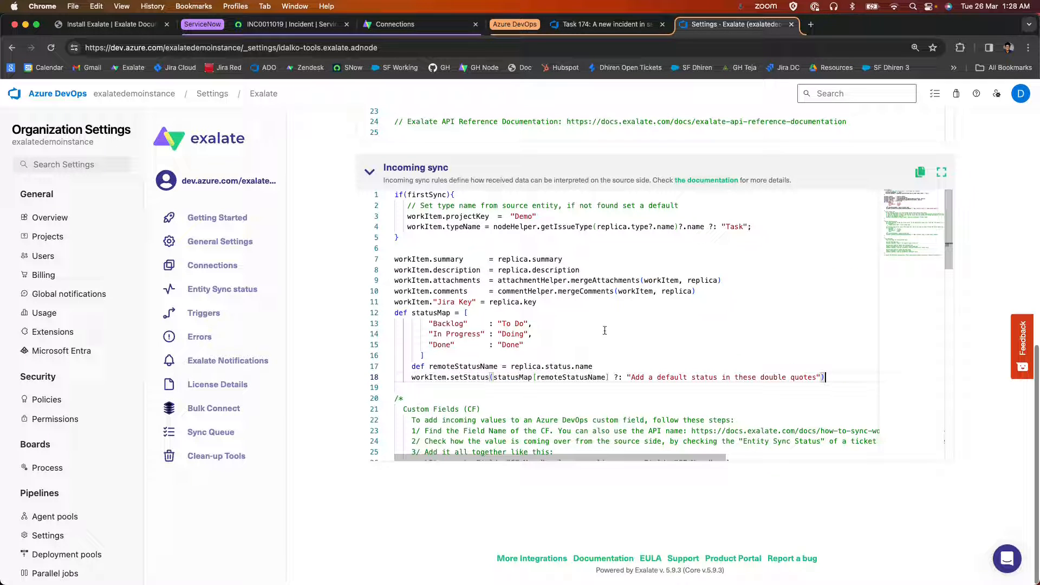
Reduce the pasted statusMap to a single entry that maps "In Progress" to "Doing".
left_click_drag(538, 345, 429, 333)
key("BackSpace")
left_click(544, 324)
double_click(433, 323)
type("In")
type(" Progress")
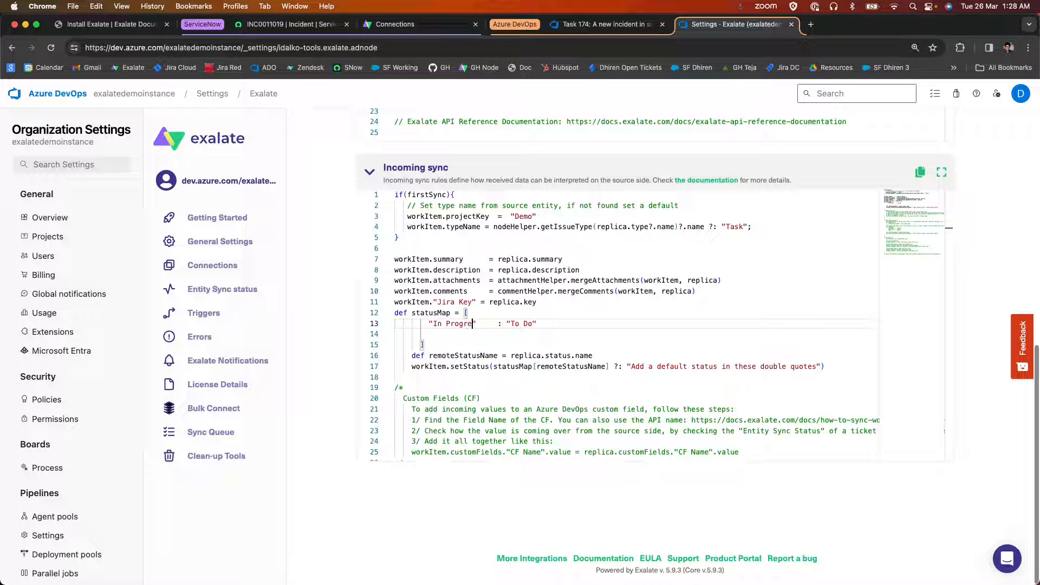
left_click(539, 324)
key("BackSpace")
key("BackSpace")
key("BackSpace")
key("BackSpace")
key("BackSpace")
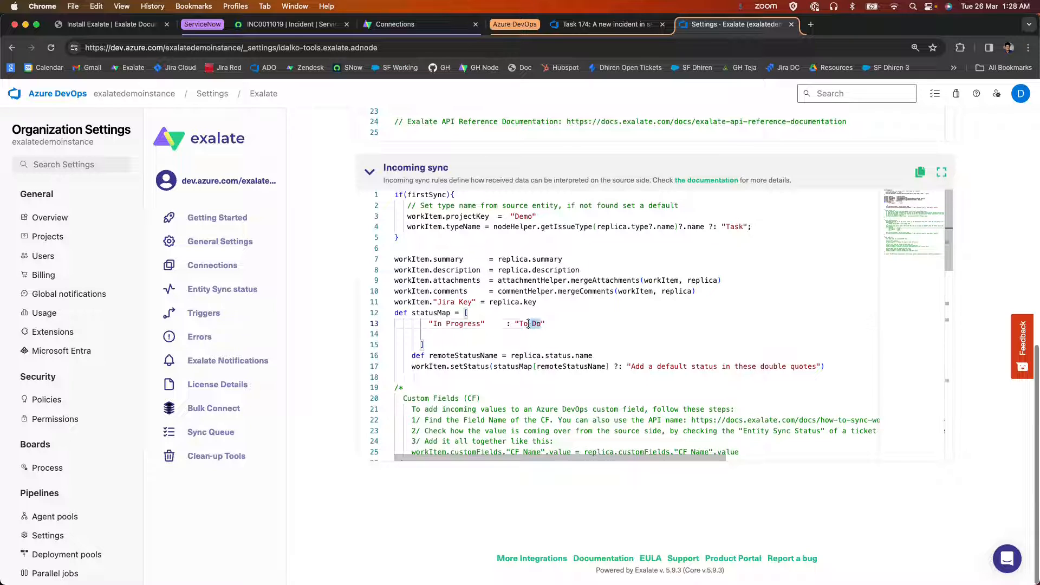
type("Doing")
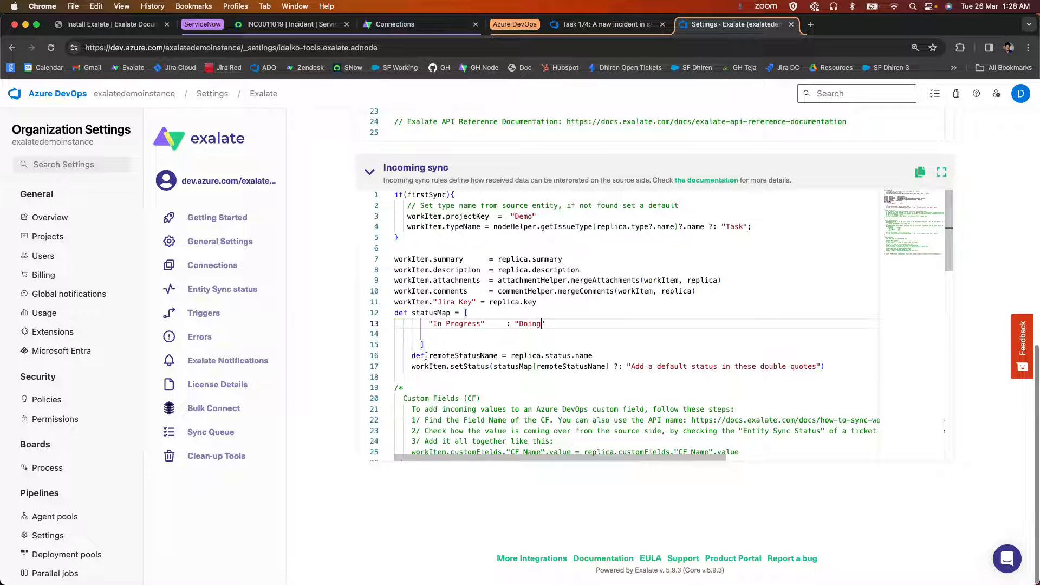
Change the remoteStatusName definition in the Azure DevOps-side incoming sync rules to replica.state, matching the ServiceNow-side outgoing mapping.
left_click_drag(594, 355, 514, 355)
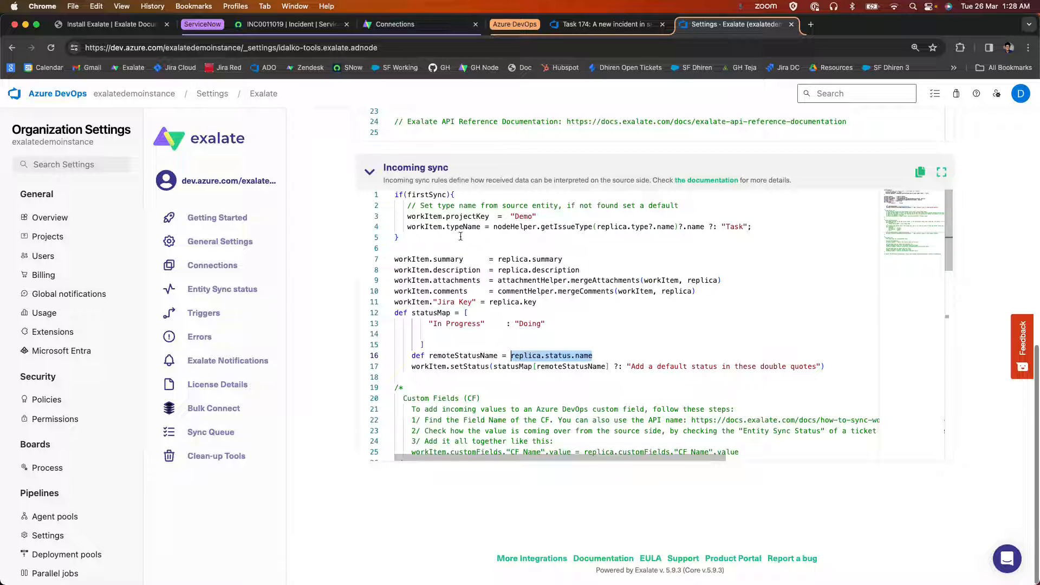
left_click(398, 24)
left_click(501, 382)
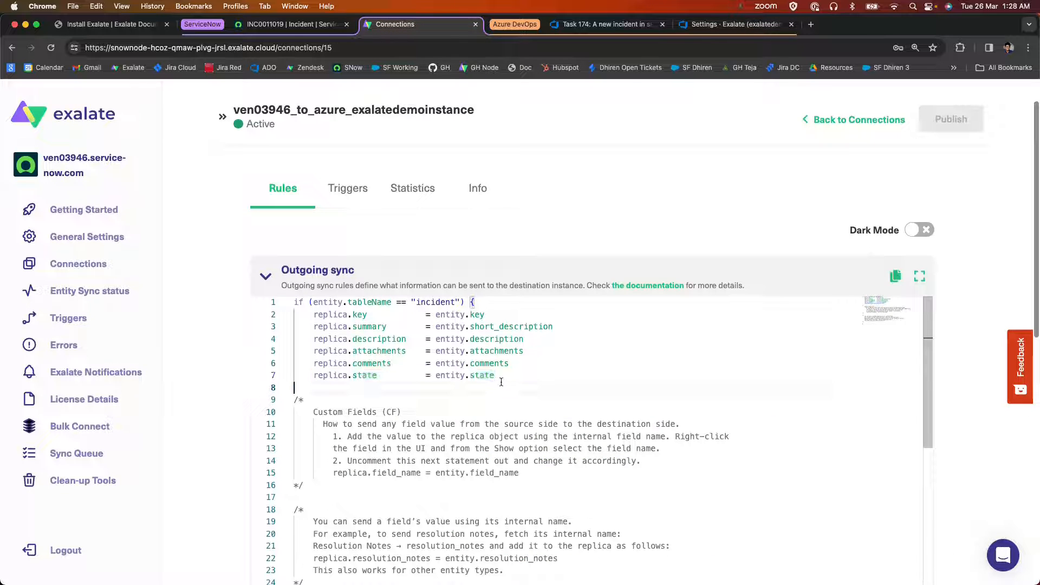
left_click_drag(487, 375, 291, 377)
left_click_drag(380, 380, 309, 374)
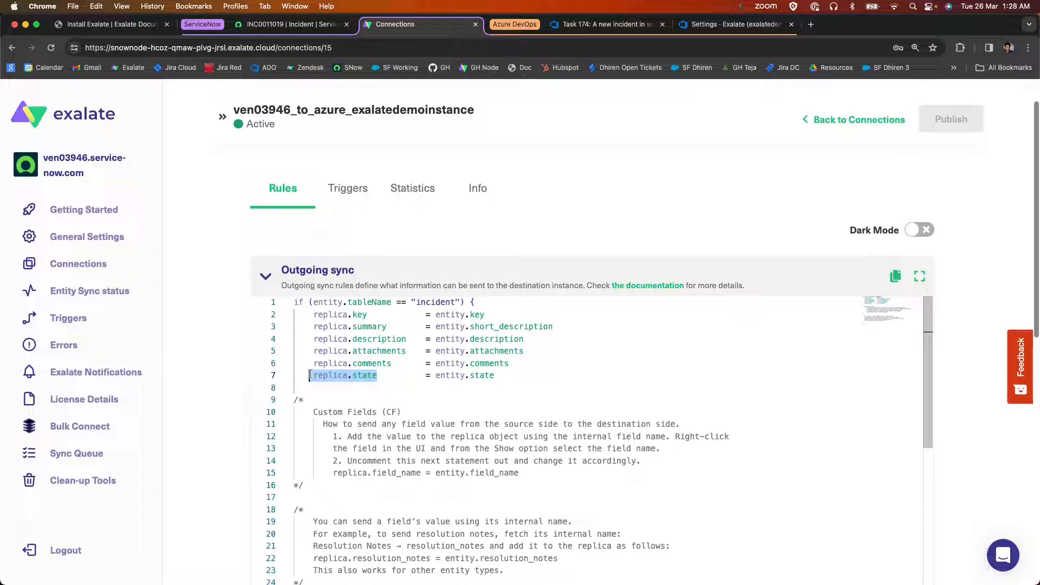
left_click(726, 24)
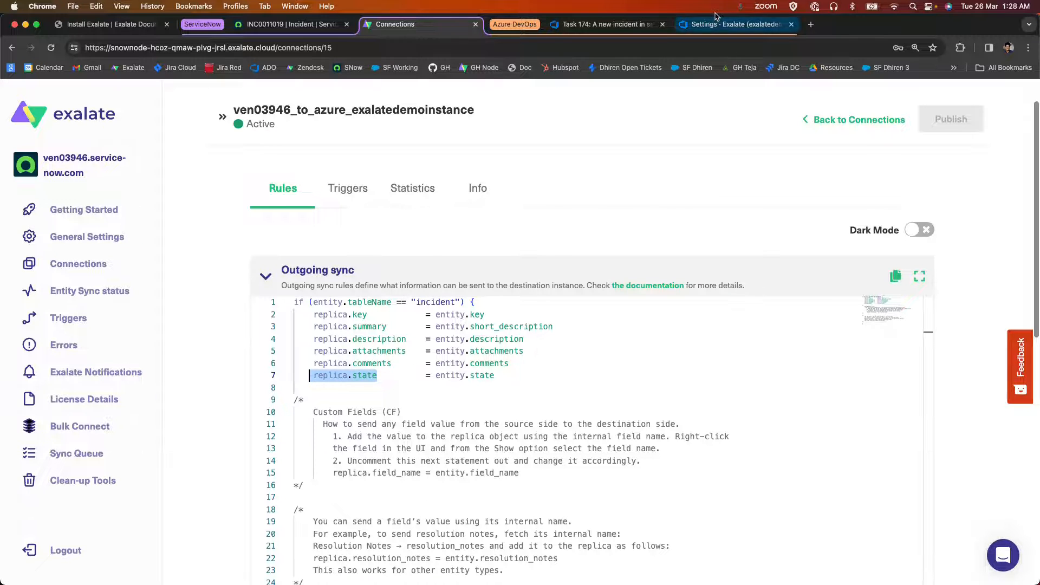
left_click(584, 367)
left_click_drag(563, 357, 604, 356)
key("BackSpace")
type("e")
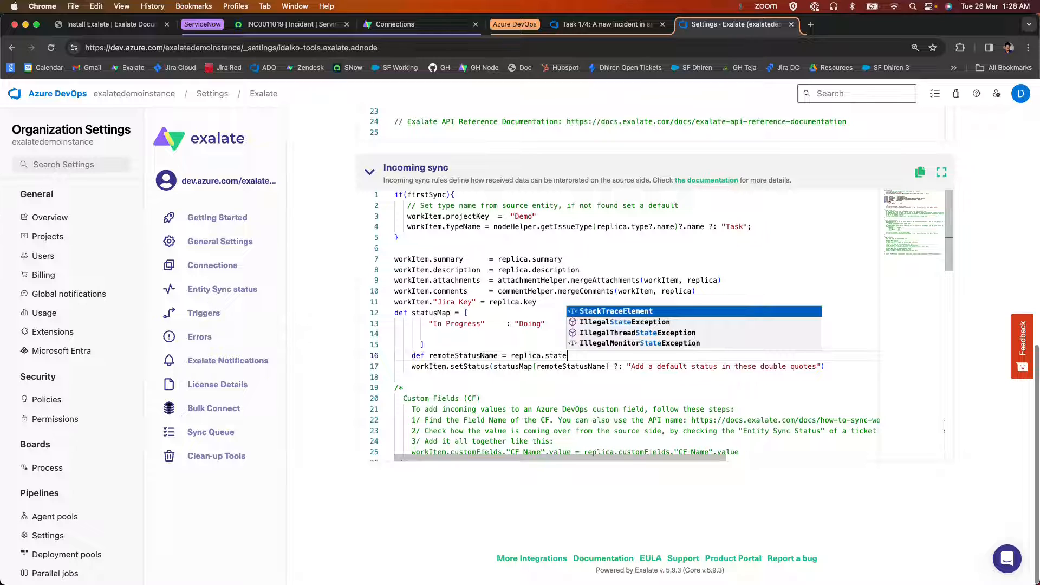
left_click(565, 365)
Remove the default-status fallback from the workItem.setStatus line and publish the Azure DevOps-side sync rules.
left_click_drag(412, 367, 769, 367)
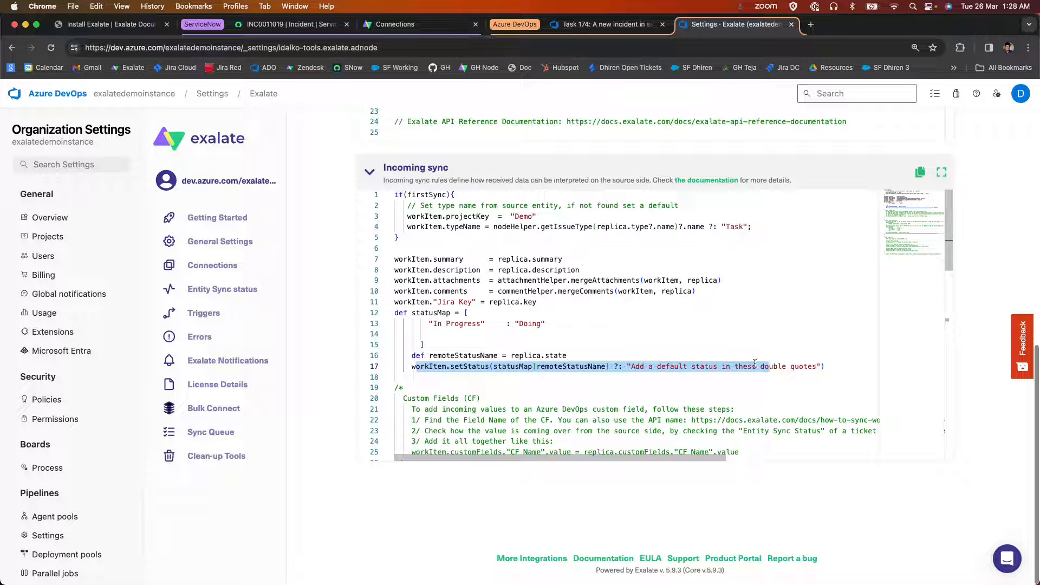
left_click(724, 321)
left_click_drag(614, 368, 824, 367)
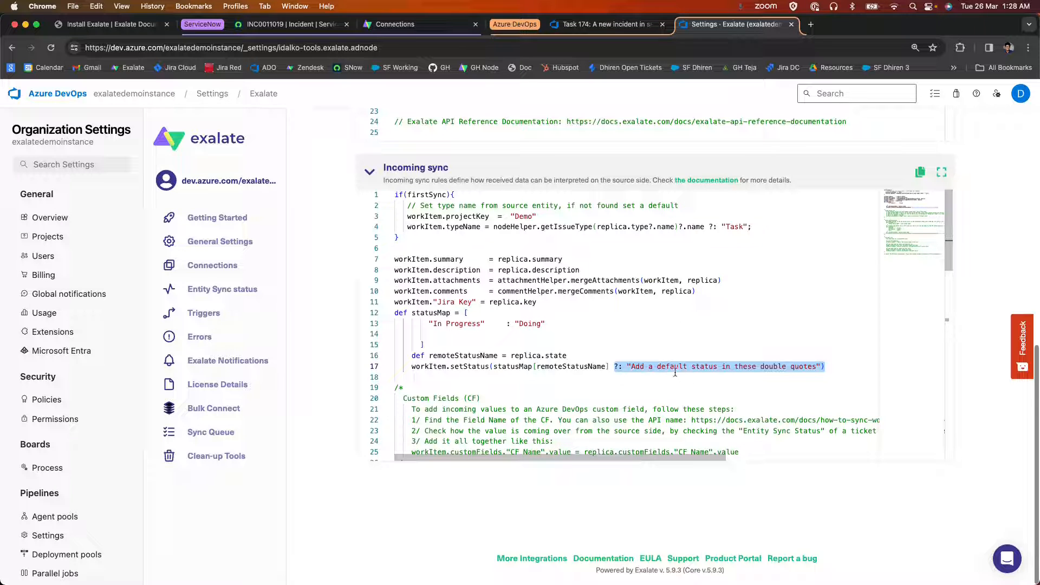
left_click(648, 366)
left_click_drag(631, 367, 819, 368)
key("BackSpace")
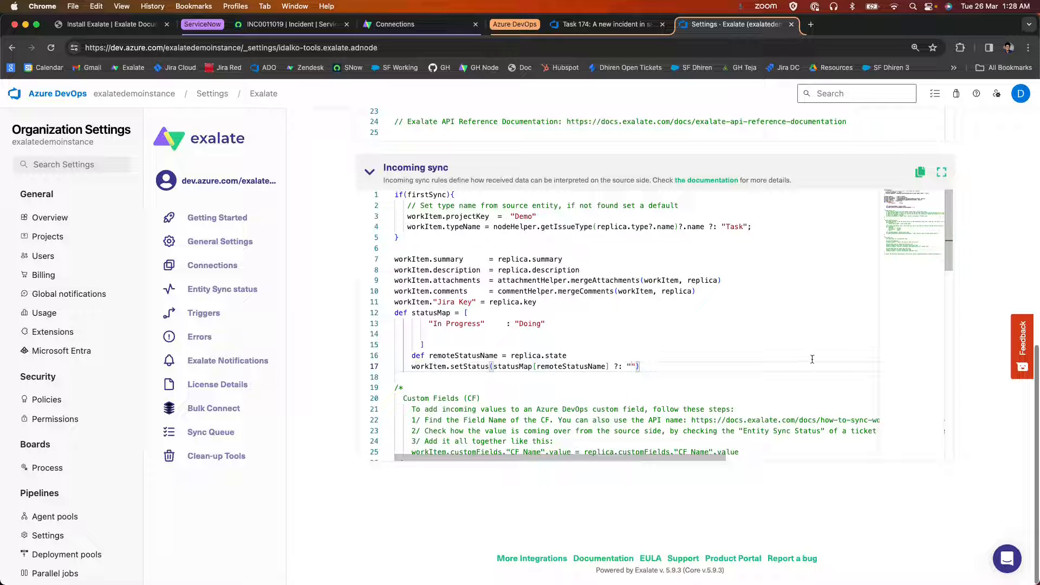
key("BackSpace")
key("BackSpace")
key("BackSpace")
key("BackSpace")
key("BackSpace")
scroll(994, 318, "up", 9)
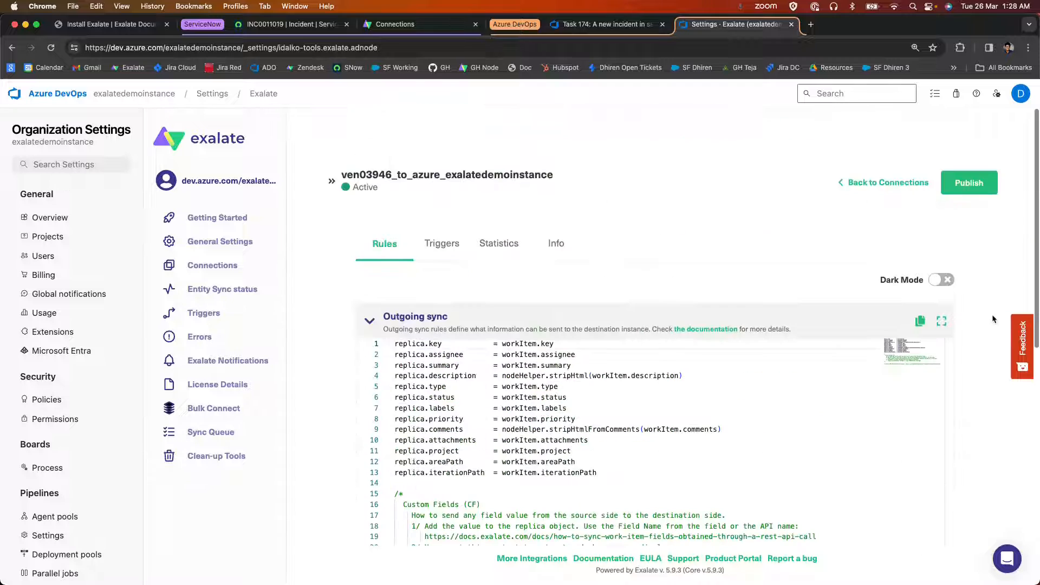
left_click(969, 183)
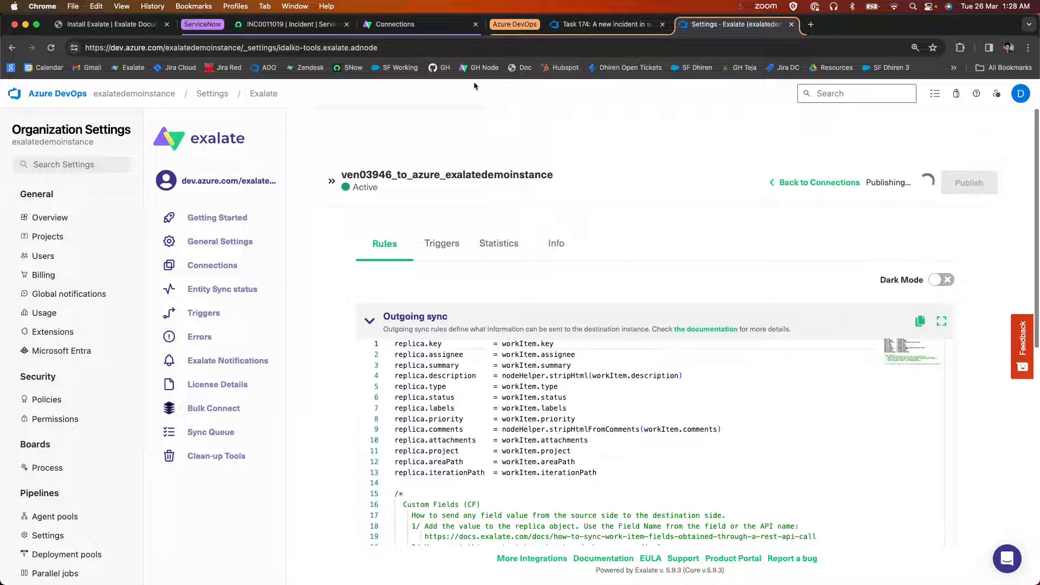
Set the State of the ServiceNow incident to In Progress and save the record.
left_click(289, 24)
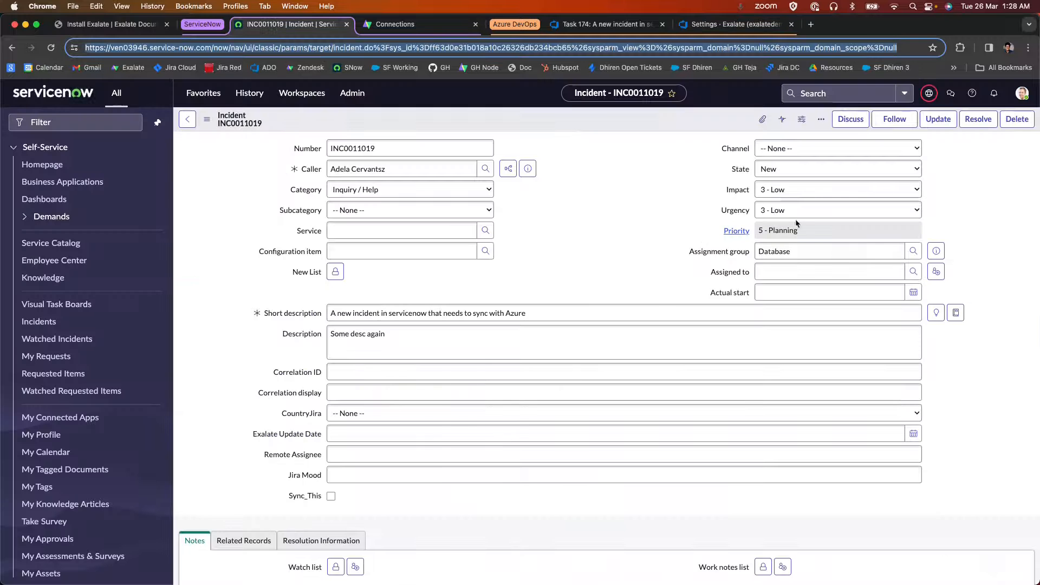
left_click(784, 169)
left_click(784, 181)
right_click(566, 120)
left_click(579, 126)
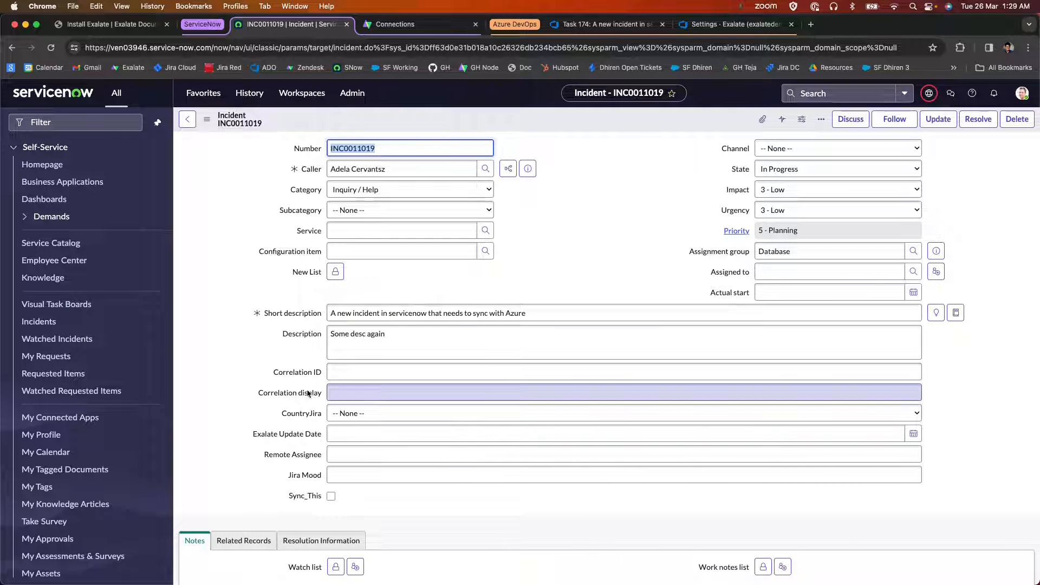
Look up the Correlation ID field's internal name and add entity.correlation_id = replica.key to the ServiceNow-side incoming sync rules, below the comments mapping.
right_click(293, 375)
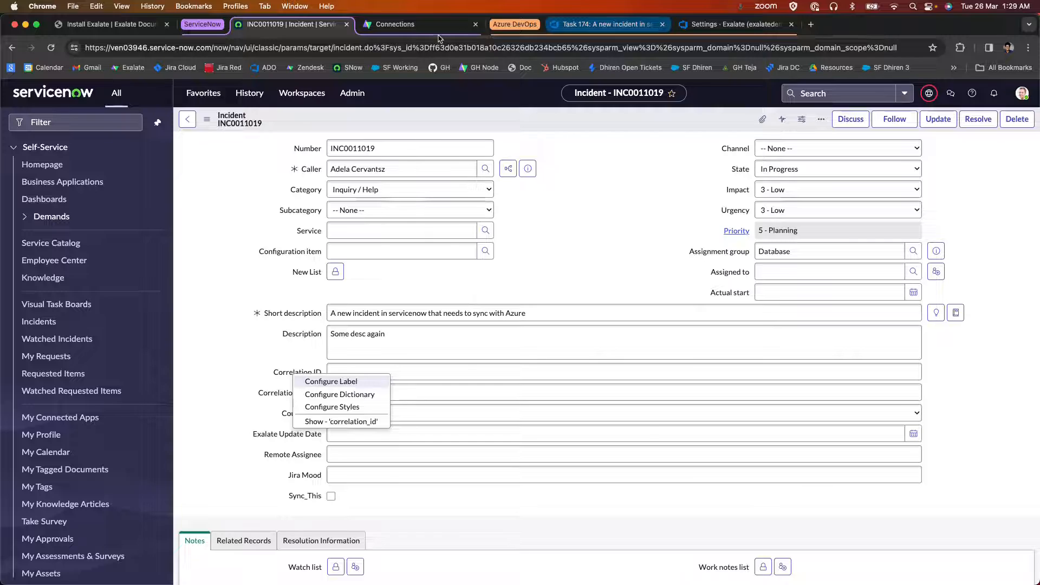
left_click(412, 24)
scroll(289, 255, "down", 10)
left_click(379, 263)
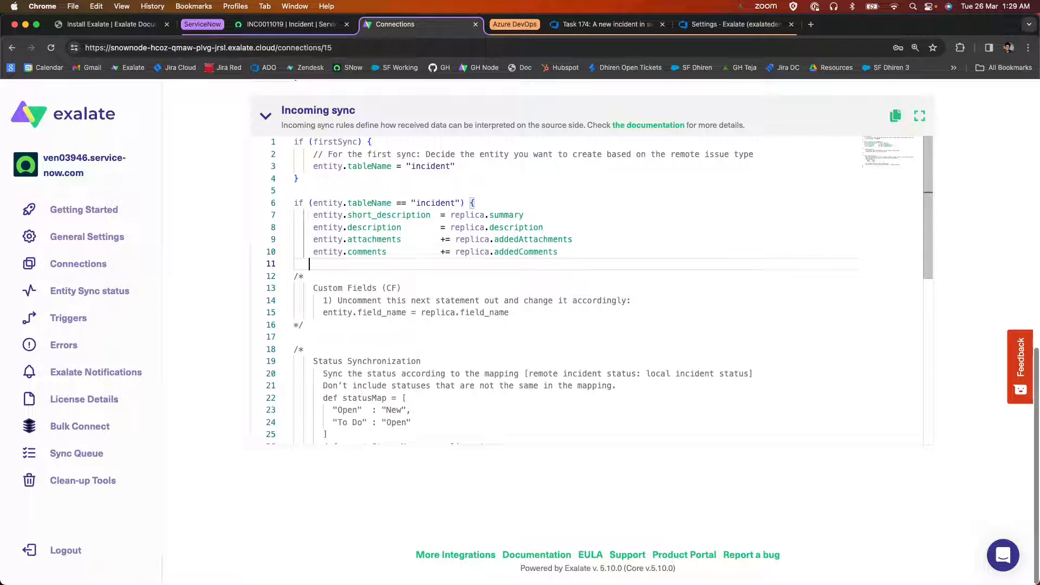
type("entity.")
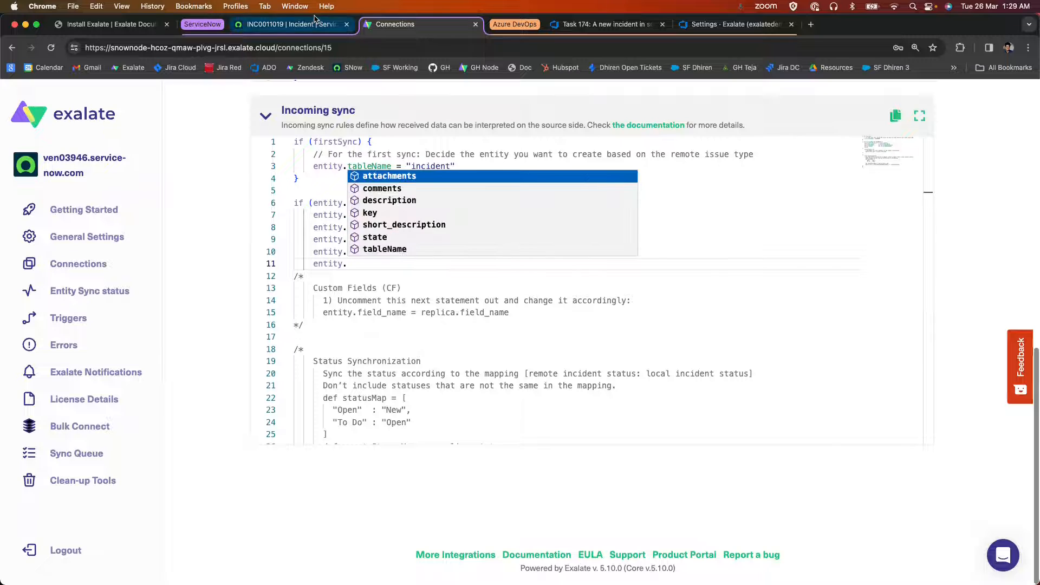
left_click(314, 21)
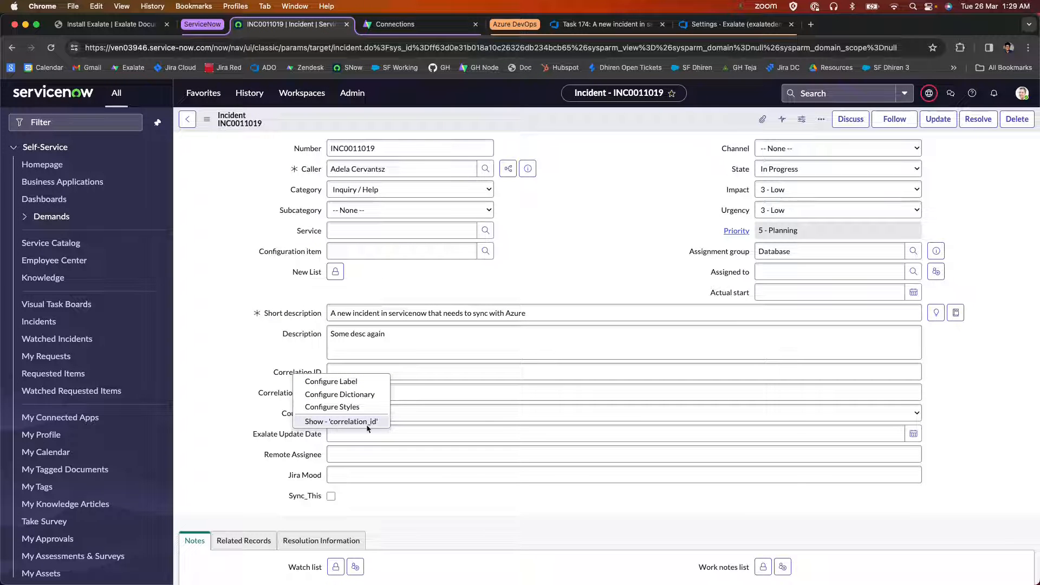
left_click(377, 27)
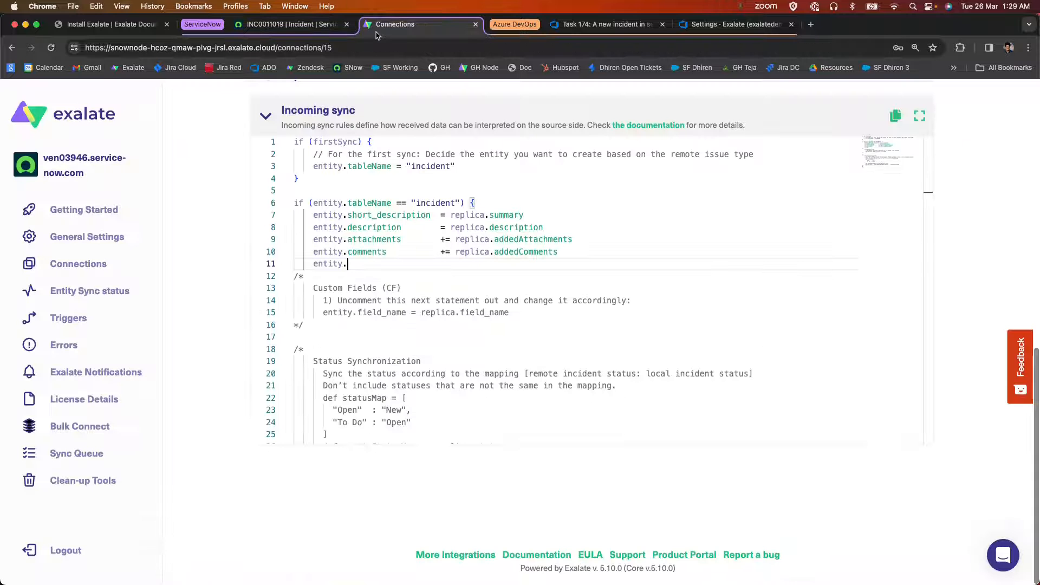
type("corren")
type("ation_id = replic")
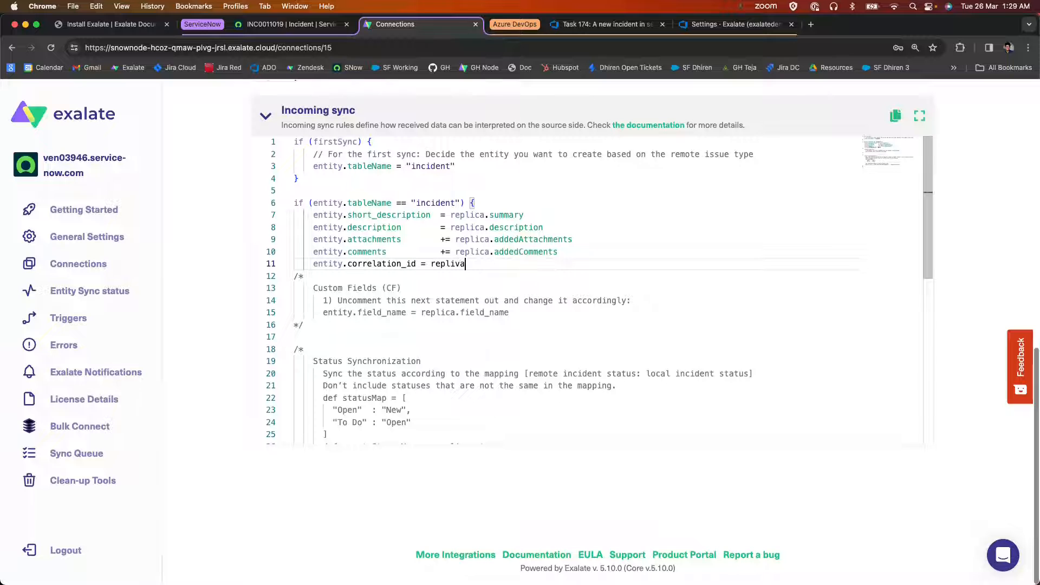
type("a.key")
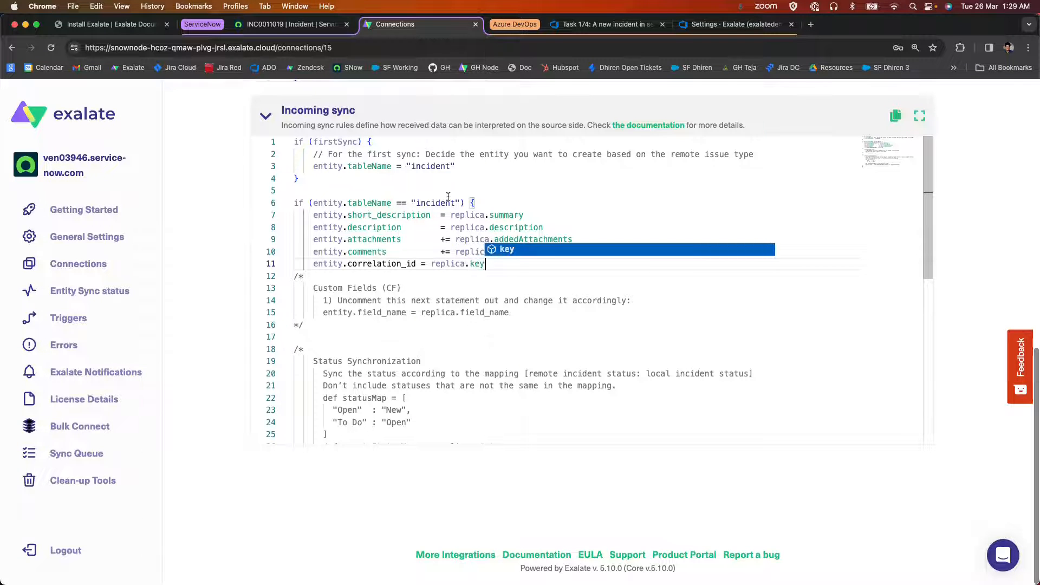
Examine the replica.key = workItem.key mapping in the Azure DevOps-side outgoing sync rules.
left_click(731, 24)
scroll(550, 346, "down", 2)
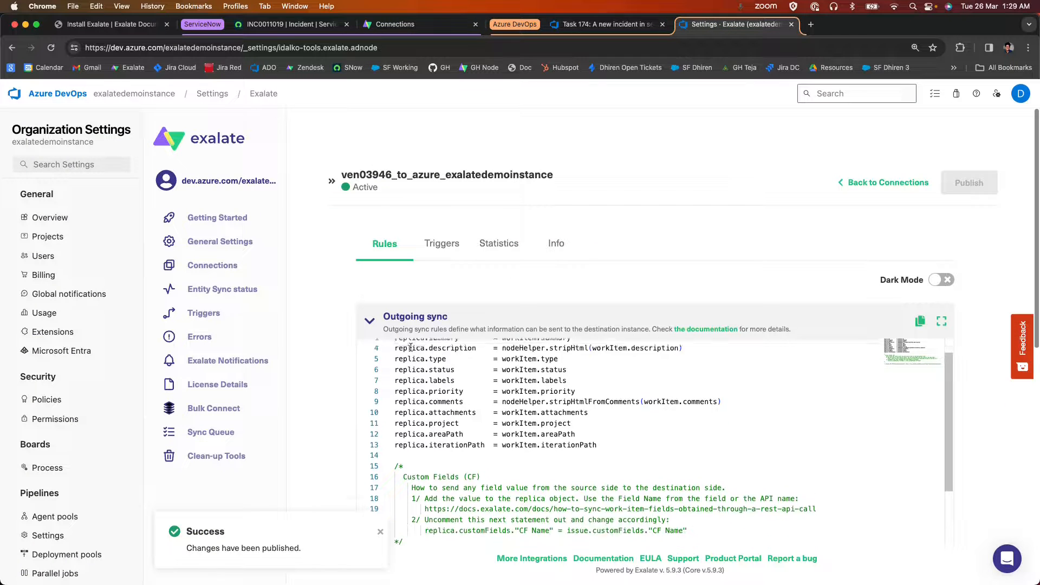
scroll(549, 347, "up", 2)
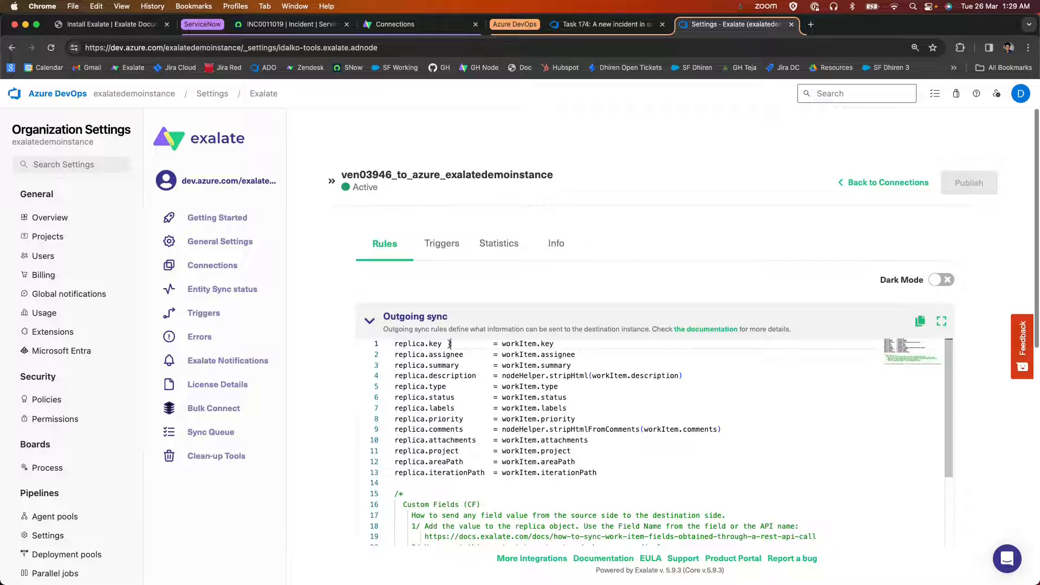
left_click_drag(450, 344, 394, 343)
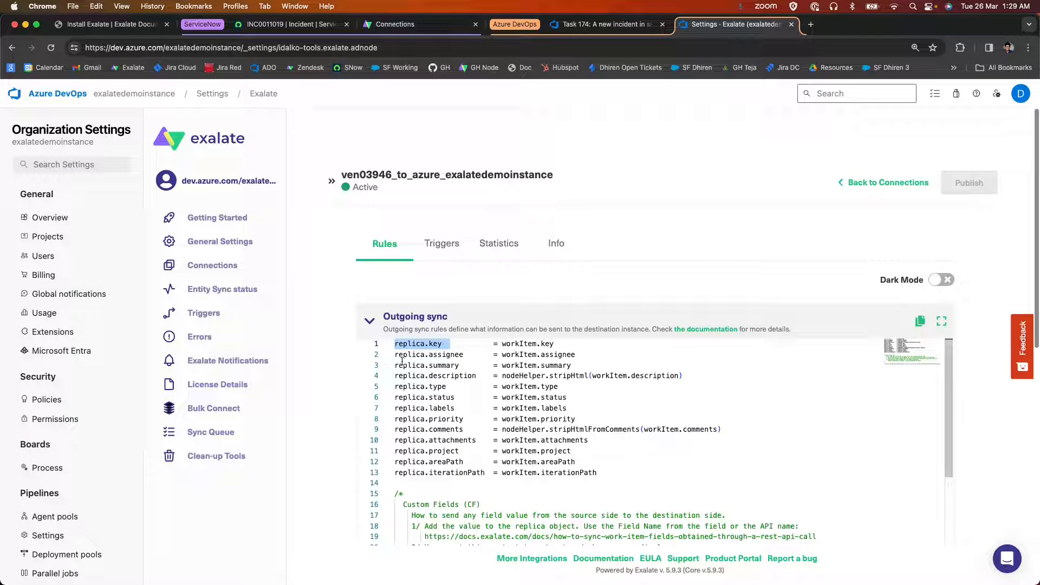
left_click_drag(502, 343, 541, 343)
Publish the changed sync rules on the ServiceNow side of the connection.
left_click(379, 23)
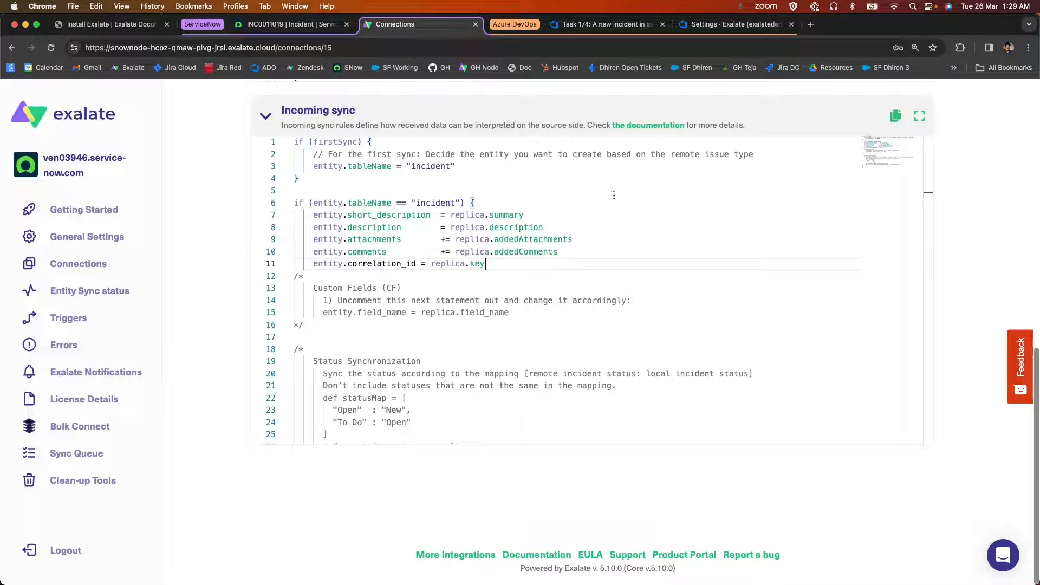
scroll(947, 254, "up", 8)
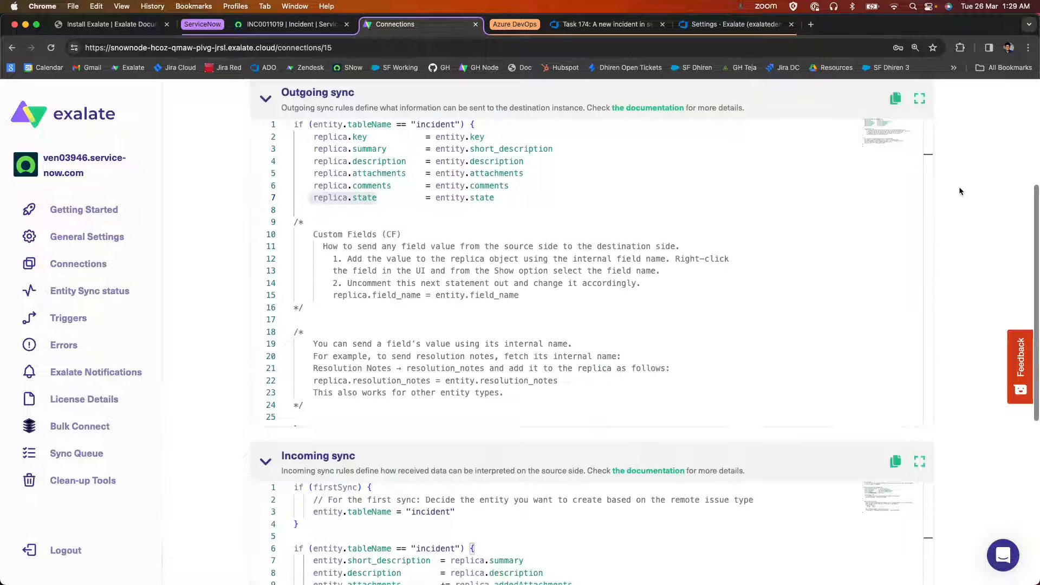
scroll(896, 205, "up", 4)
left_click(933, 163)
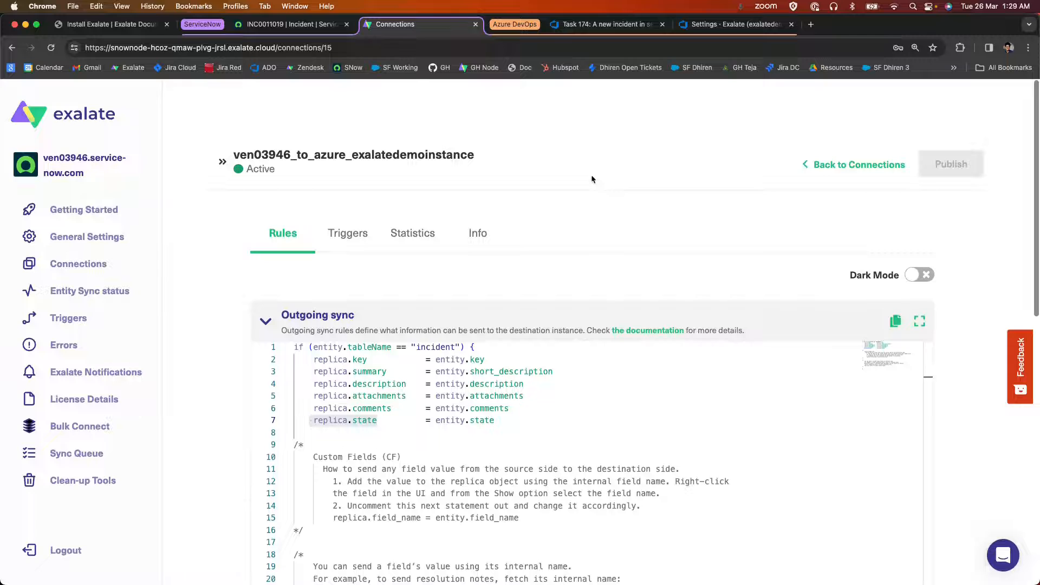
Review the State of Azure DevOps task 174 and inspect its history for who made the latest state change.
left_click(262, 22)
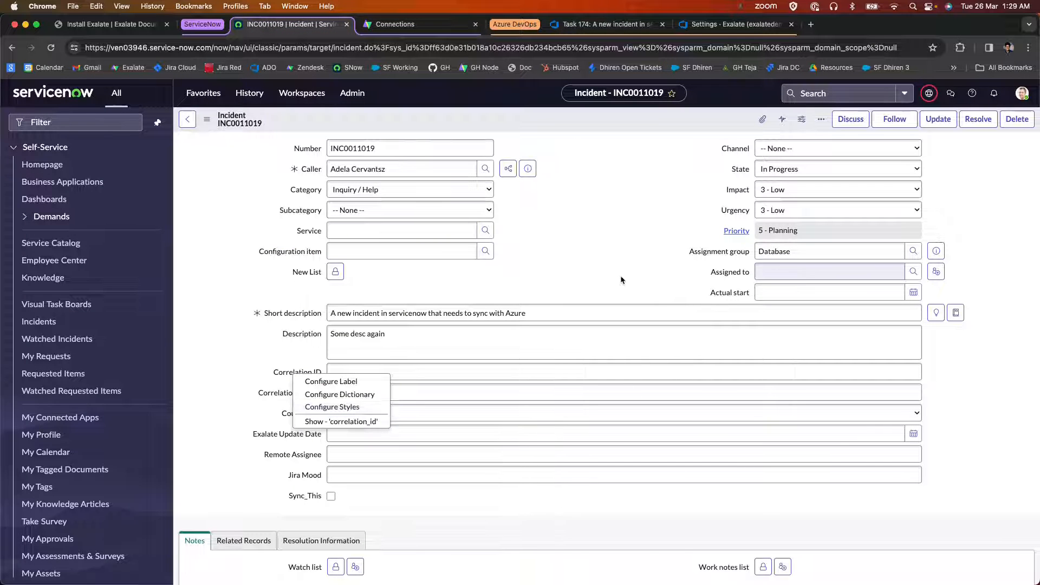
left_click(601, 24)
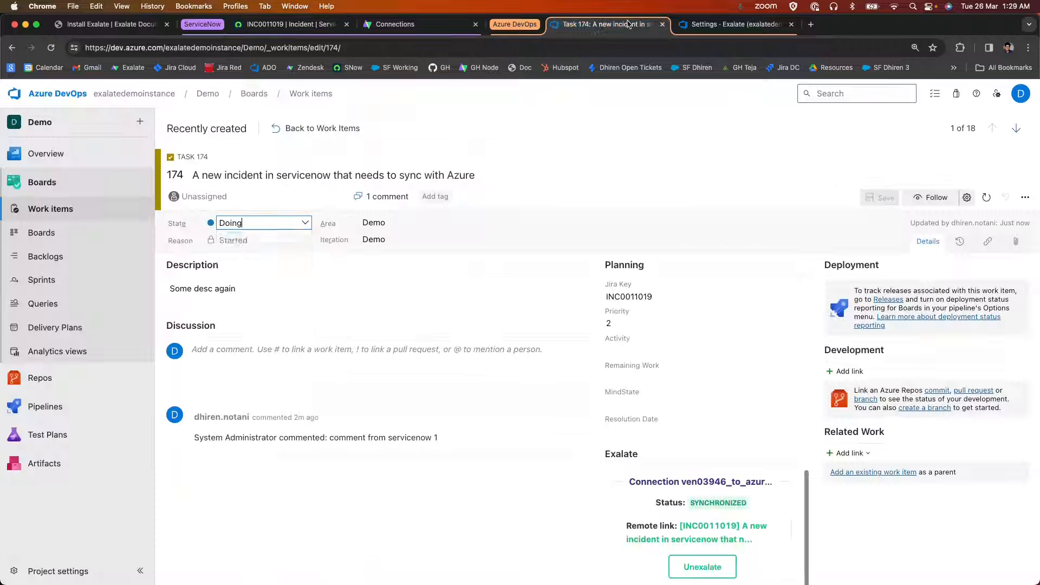
left_click(673, 180)
left_click(612, 147)
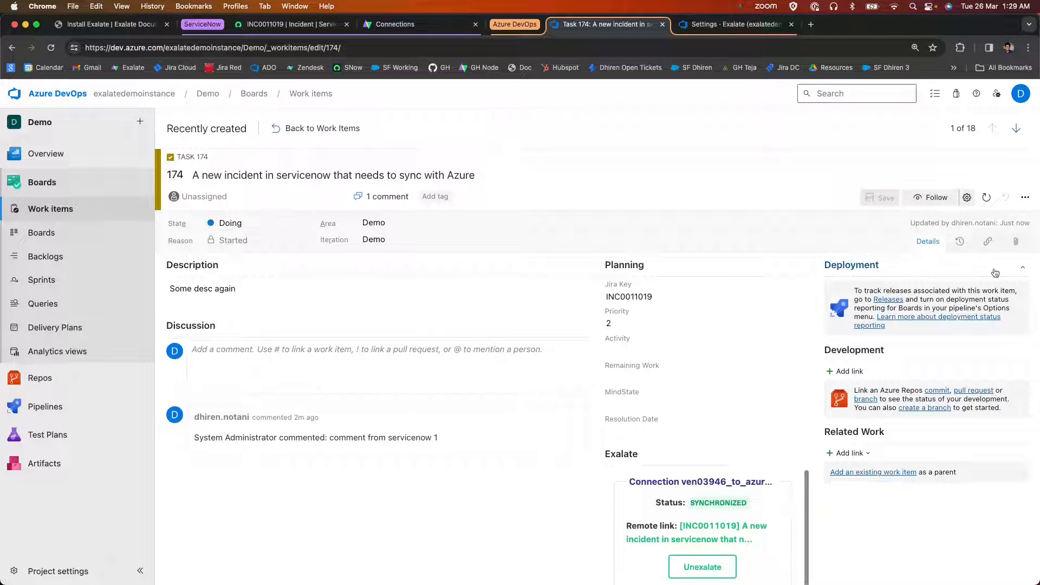
left_click(959, 242)
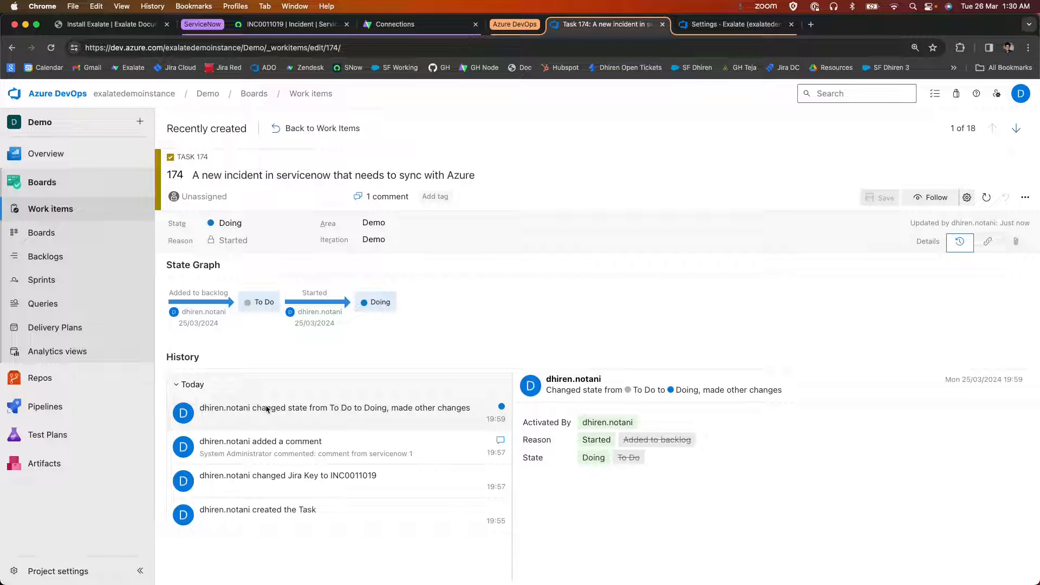
double_click(588, 458)
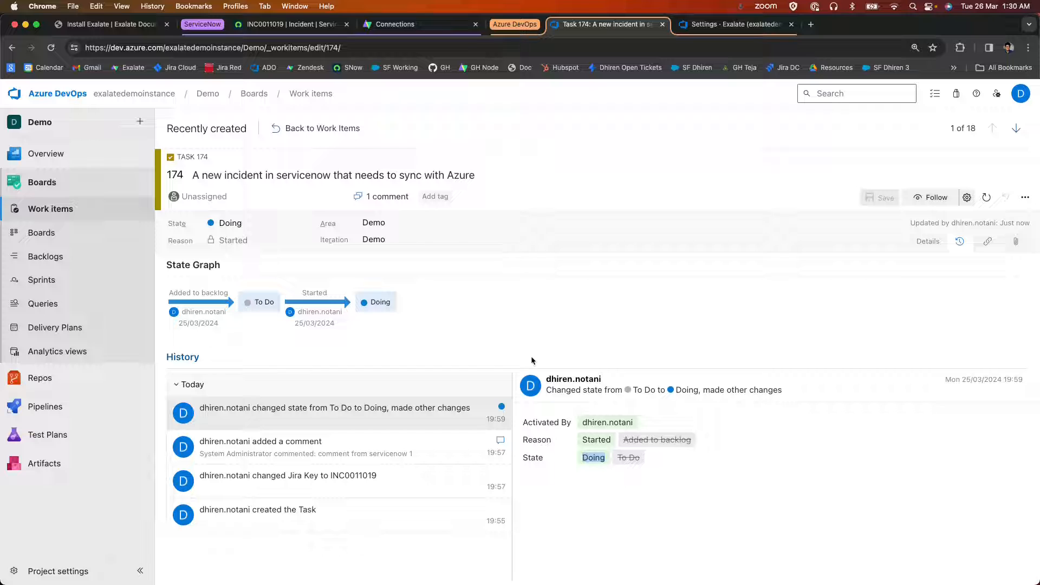
left_click_drag(543, 379, 607, 381)
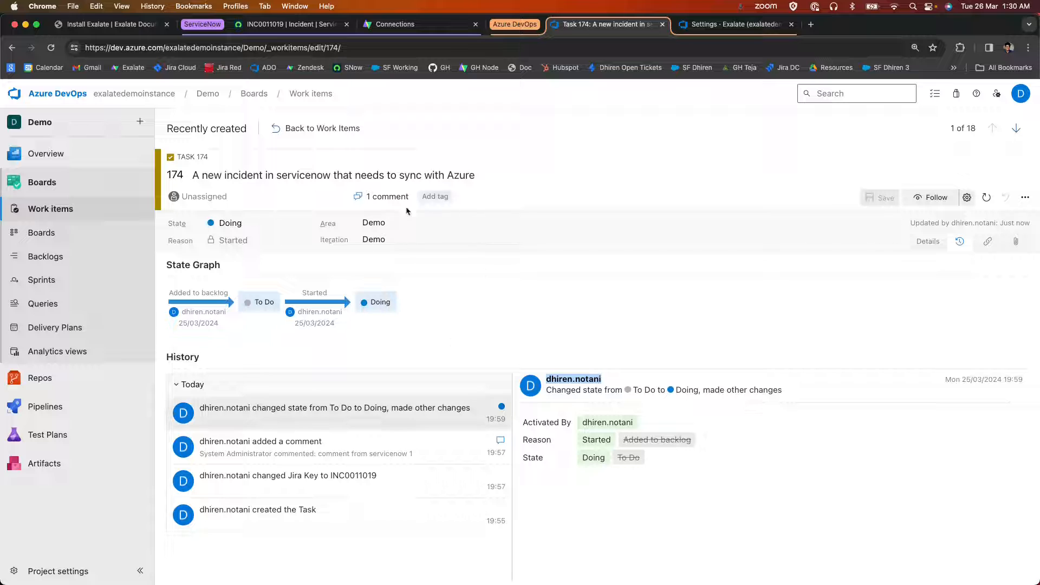
Extend the description of task 174 to "Some desc again updated again from DevOps" and save the work item.
left_click(928, 241)
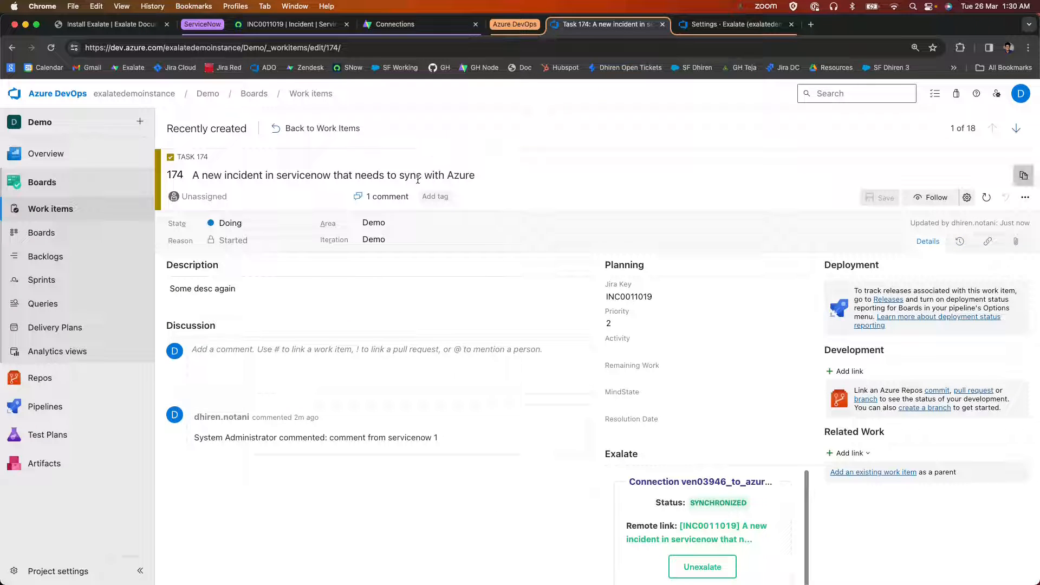
left_click(352, 296)
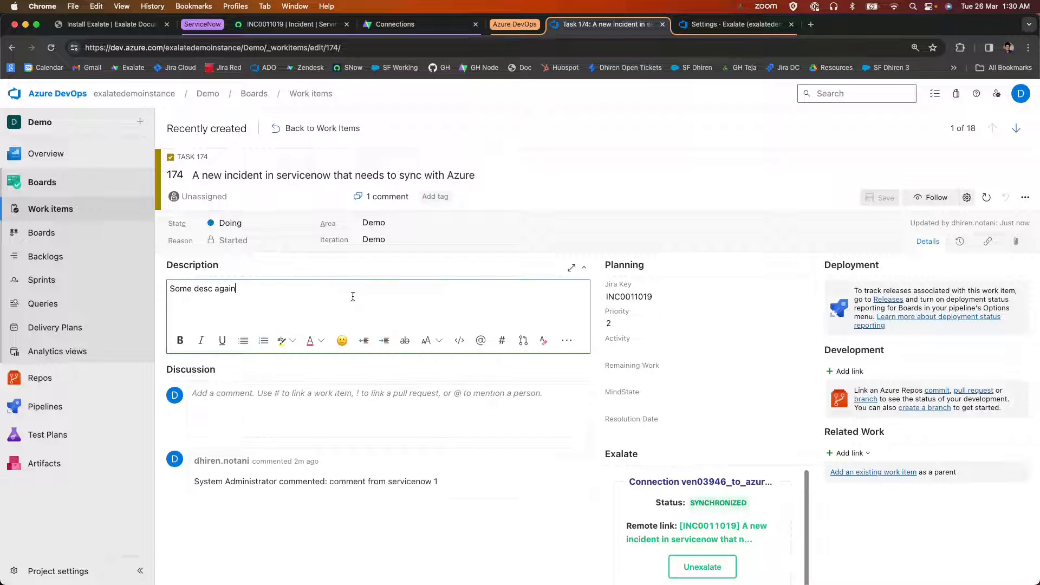
type("upday")
key("BackSpace")
type("ted a")
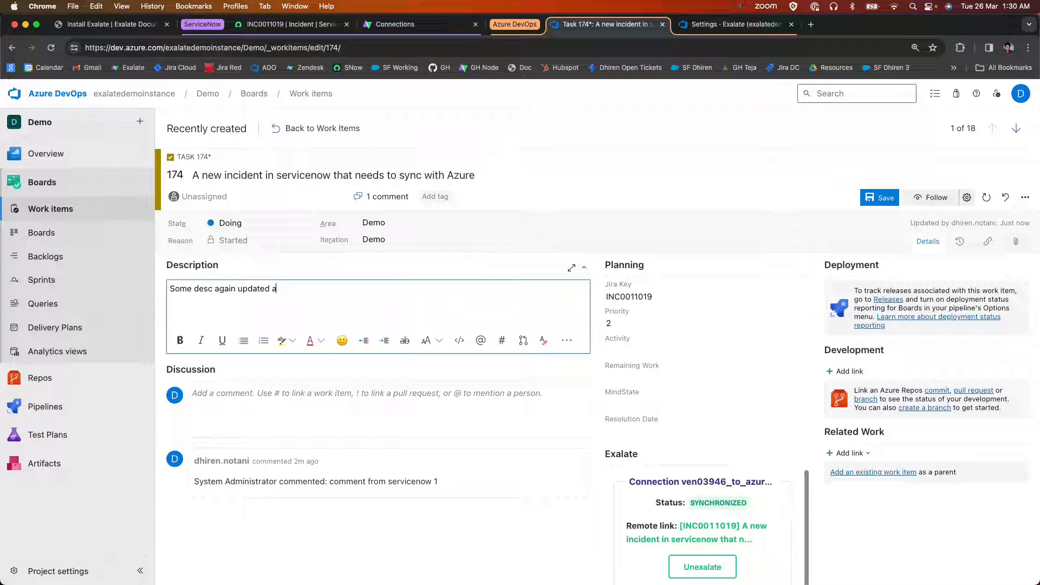
type("haom from DevOps")
left_click(864, 201)
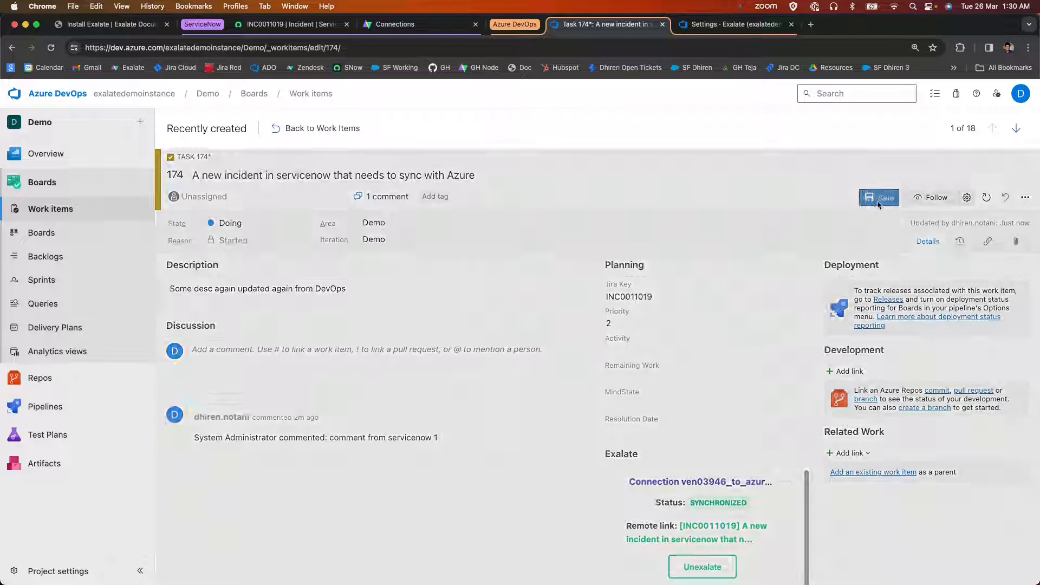
Check the Correlation ID and description of the ServiceNow incident for the synced values.
left_click(295, 24)
left_click_drag(272, 372, 324, 372)
left_click(250, 372)
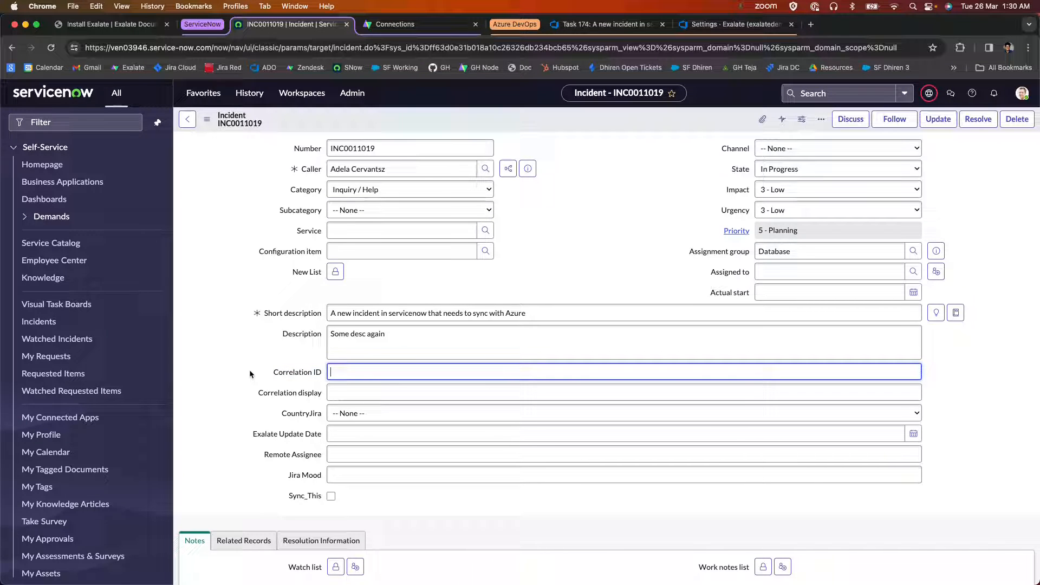
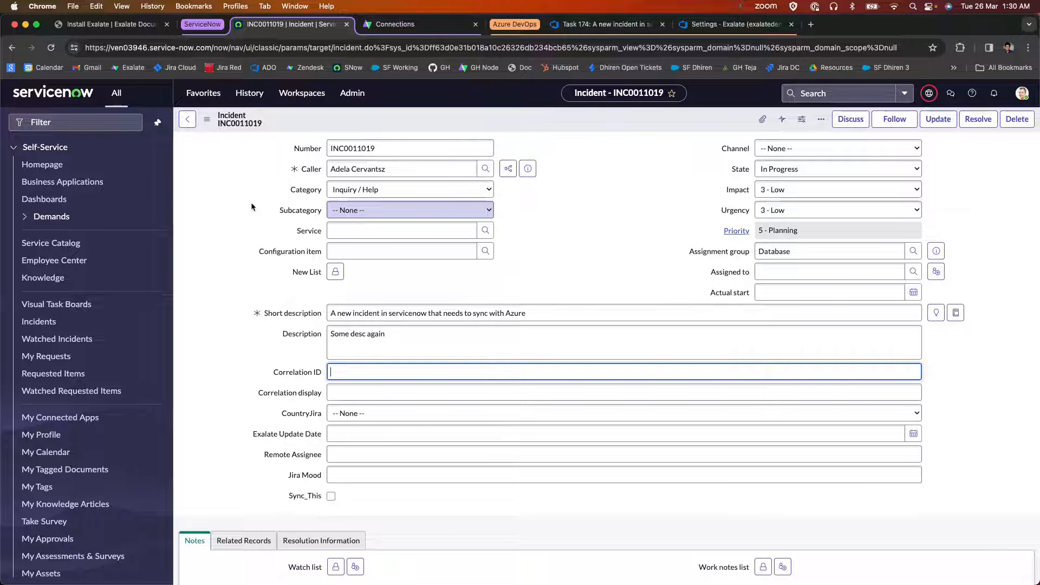
Inspect the Sync Queue on the ServiceNow side of the Exalate connection for pending messages.
left_click(735, 23)
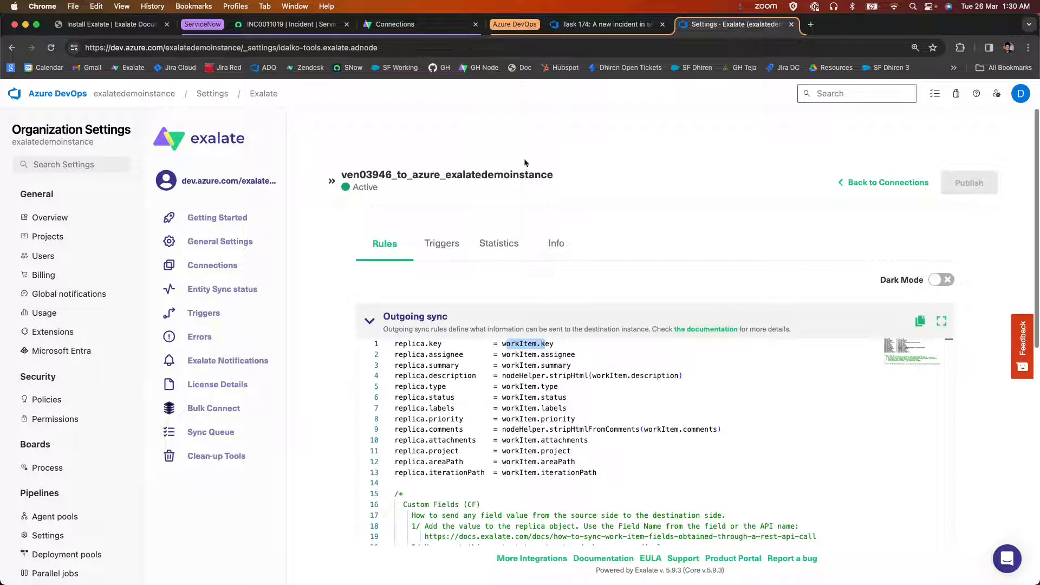
left_click(395, 23)
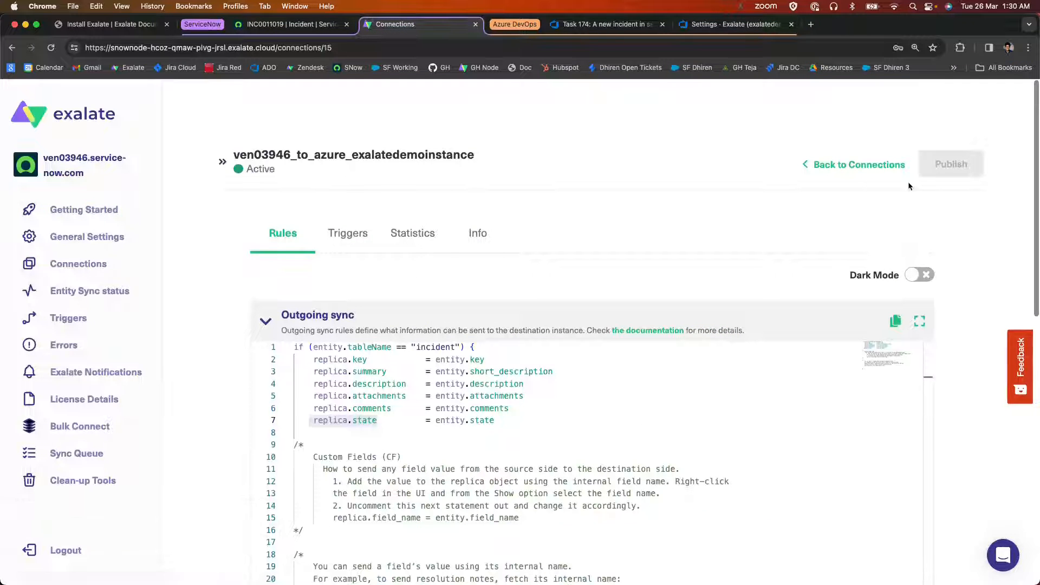
left_click(852, 166)
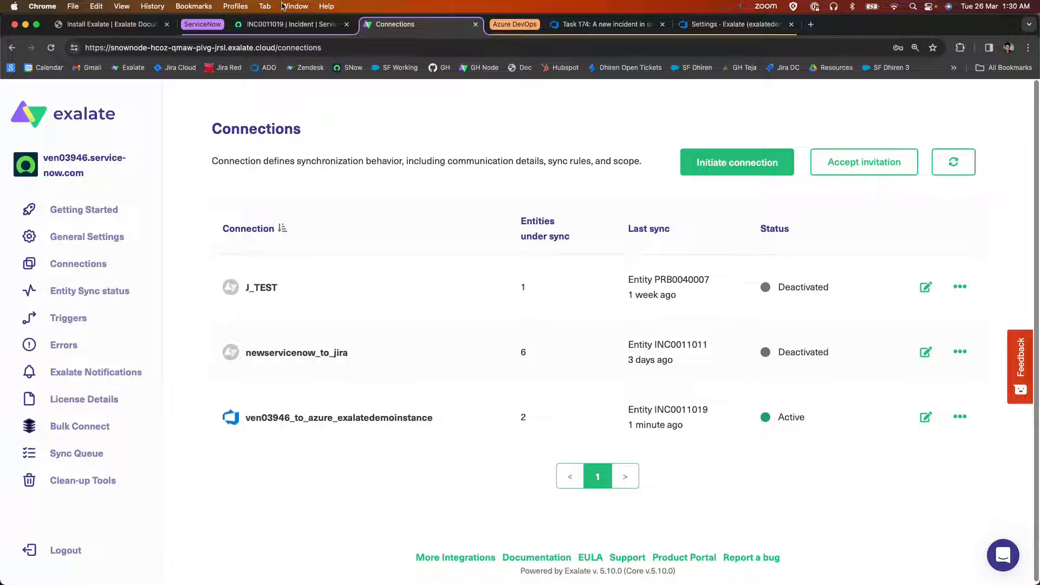
left_click(112, 461)
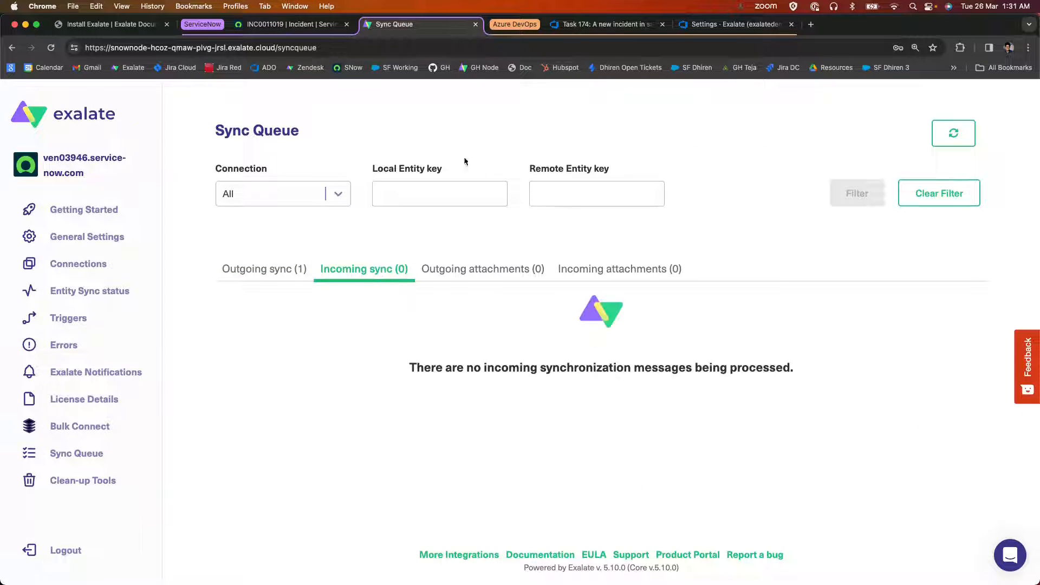
Reload the ServiceNow incident form and check its Description and Correlation ID for synced values.
left_click(263, 26)
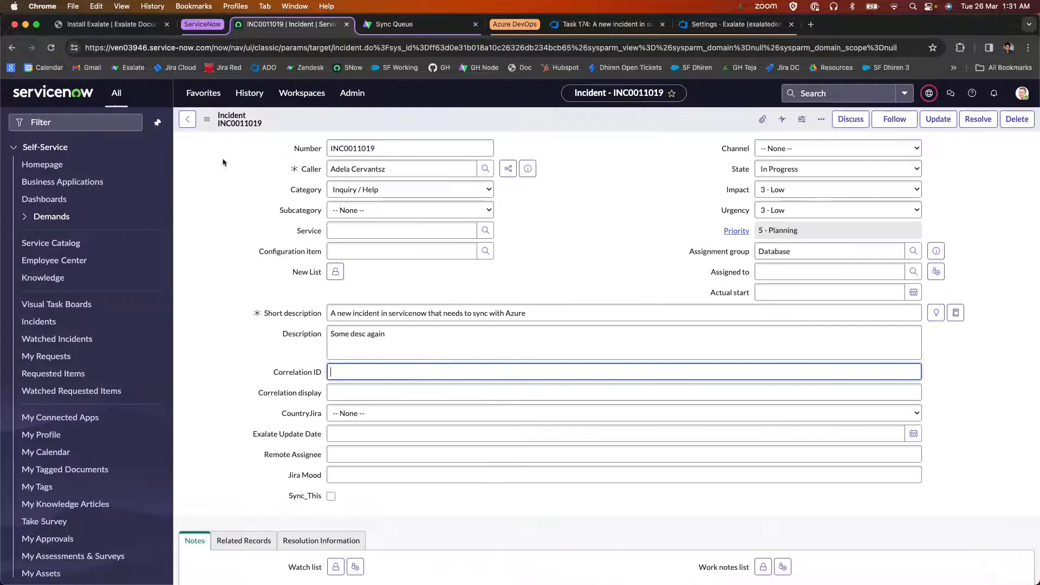
right_click(320, 116)
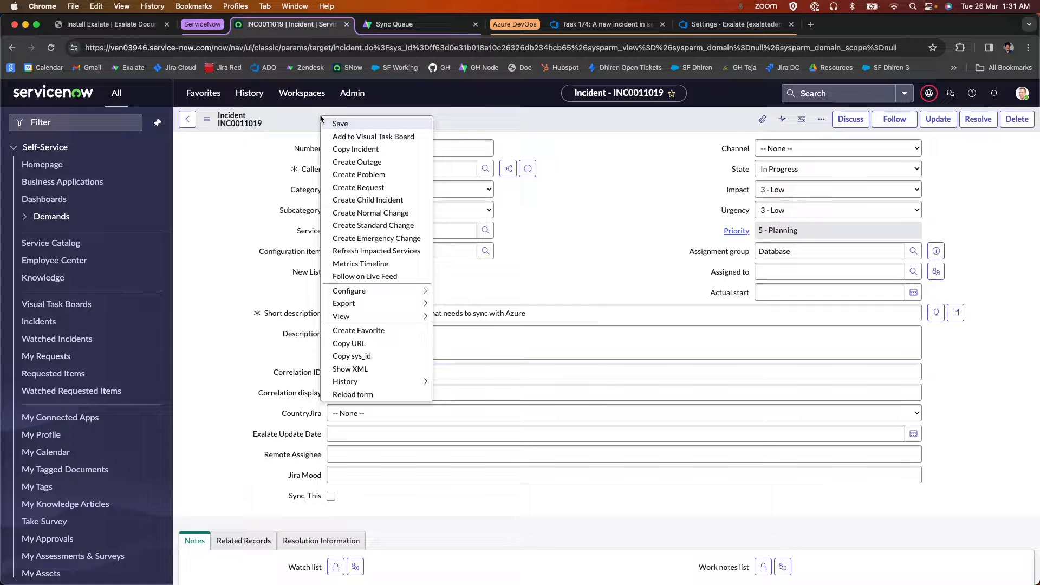
left_click(374, 395)
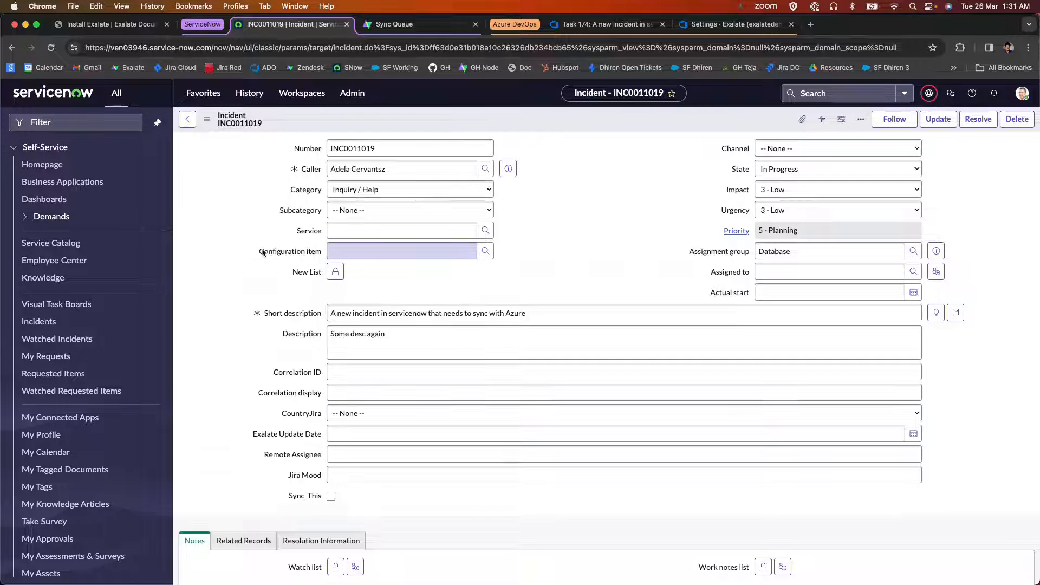
right_click(289, 372)
left_click(232, 330)
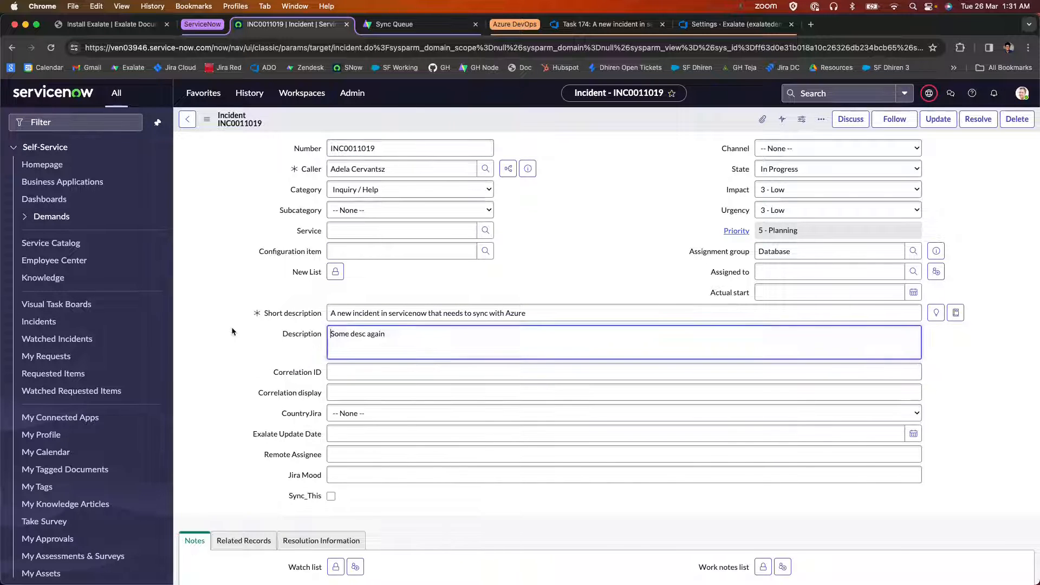
Check the last sync of ven03946_to_azure_exalatedemoinstance in the ServiceNow-side connections list and return to the incident.
left_click(382, 25)
left_click(78, 264)
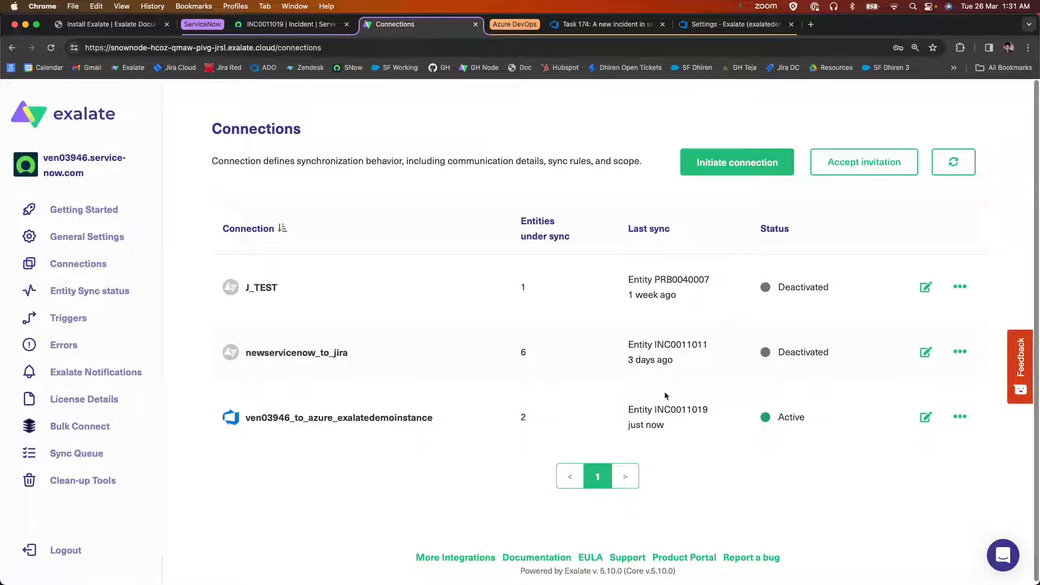
left_click(304, 25)
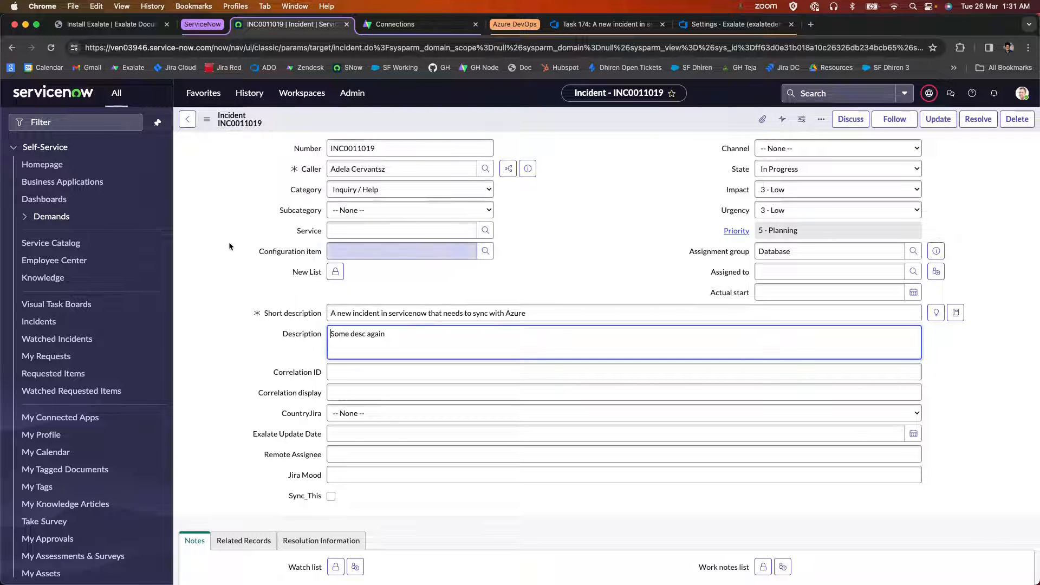
right_click(335, 120)
left_click(266, 279)
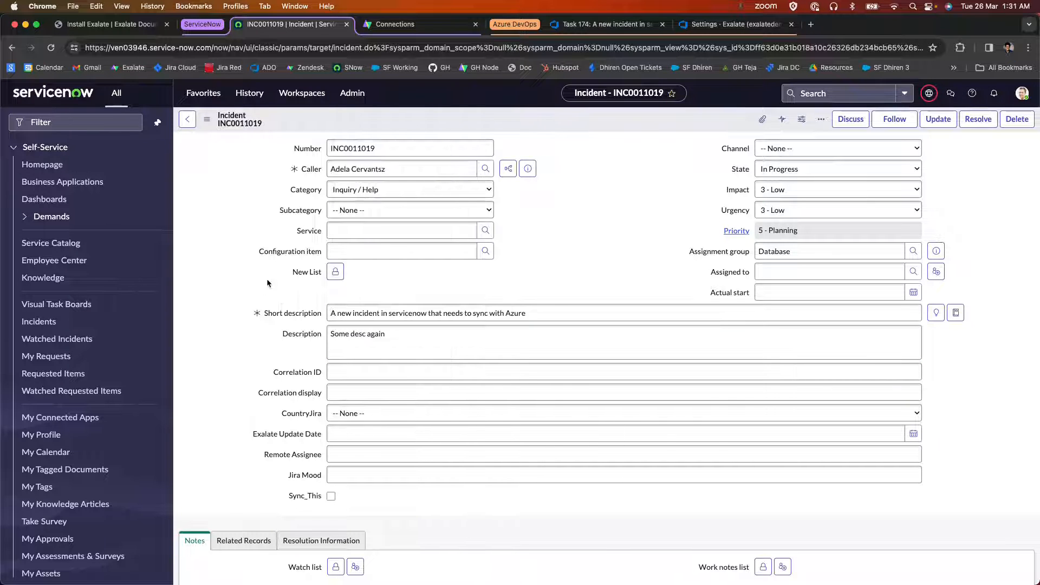
Review the description of Azure DevOps task 174 and refresh the ServiceNow incident page.
left_click(611, 23)
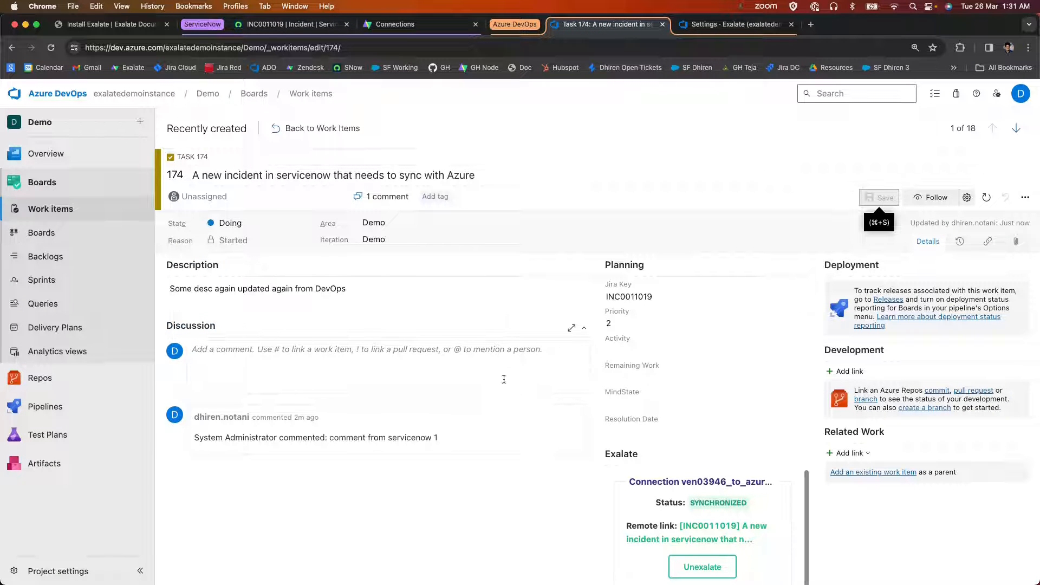
left_click(294, 23)
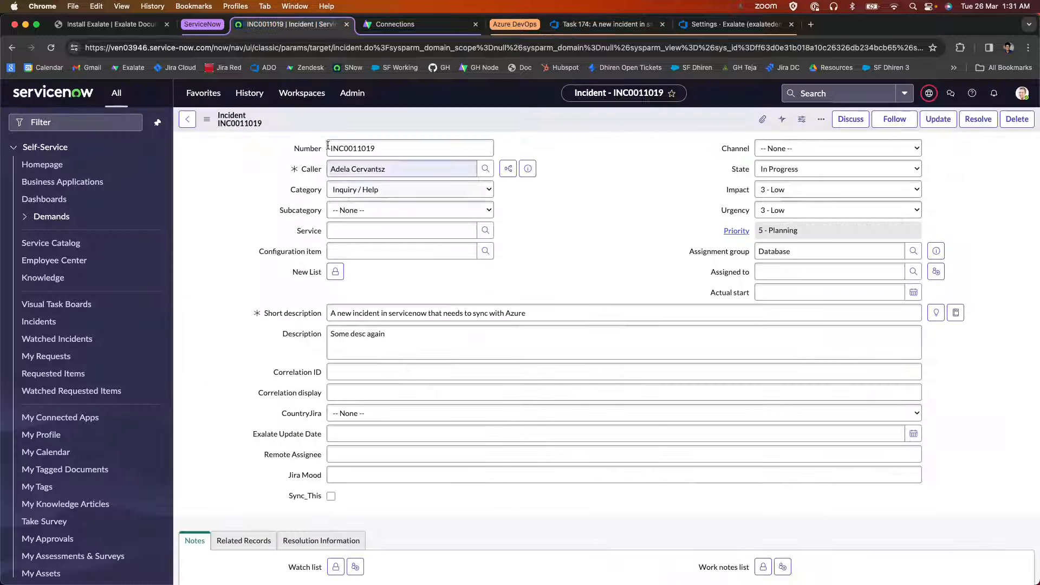
left_click(51, 48)
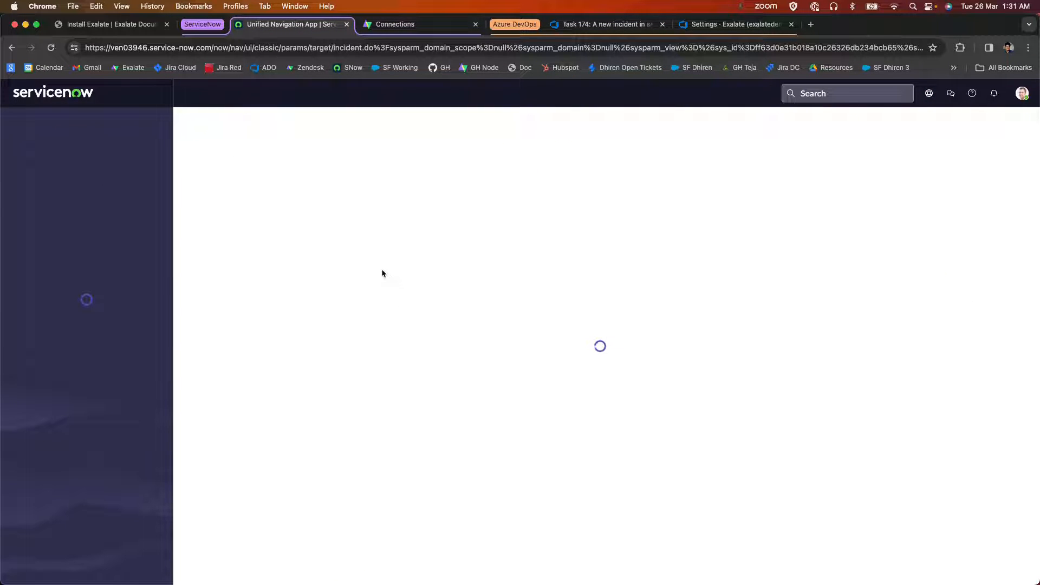
Compare the incident's Correlation ID and Description with the values of Azure DevOps task 174.
double_click(338, 372)
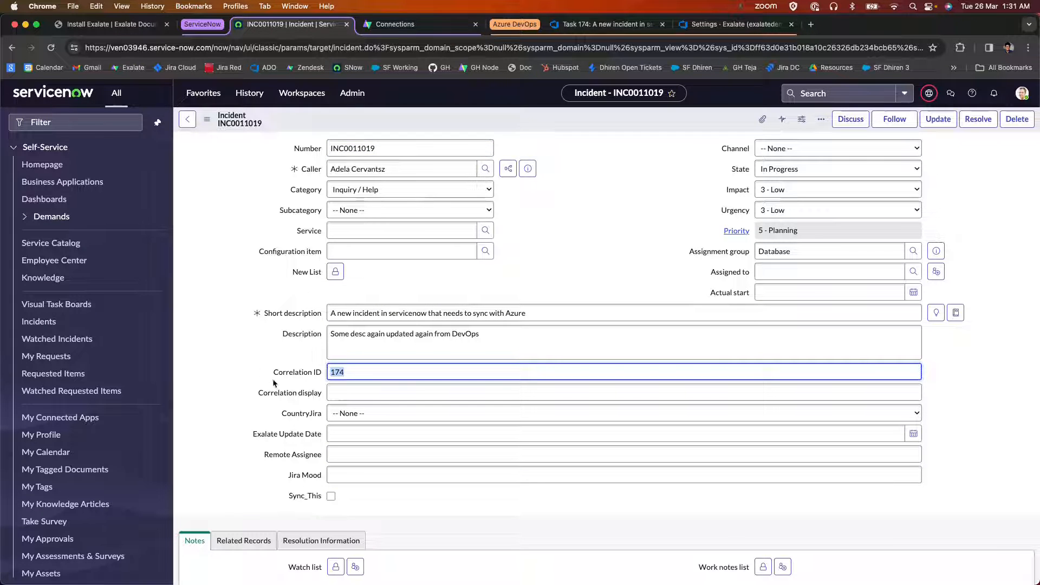
left_click(359, 372)
double_click(341, 371)
left_click(590, 249)
left_click(354, 391)
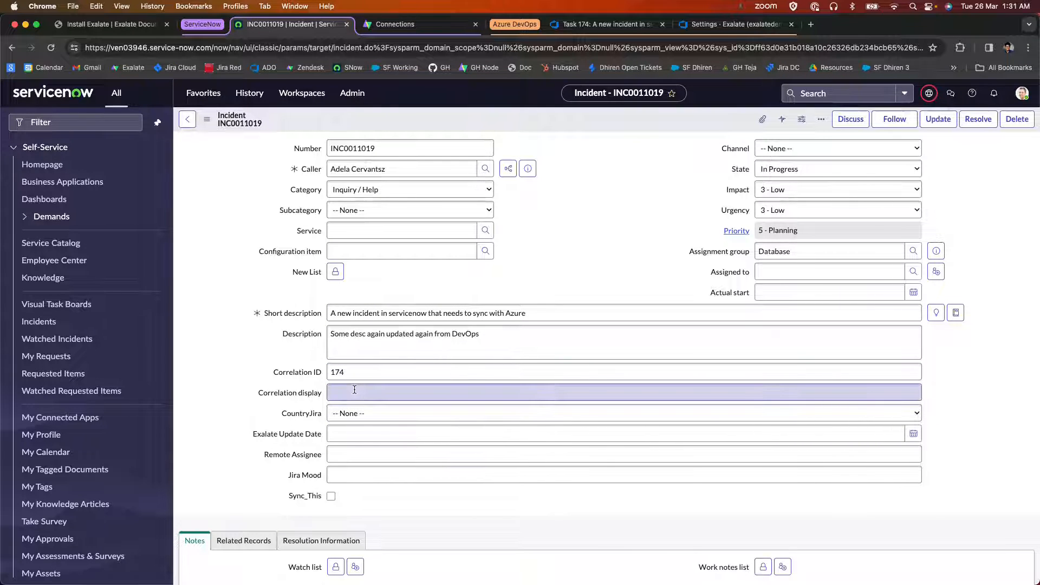
left_click(335, 374)
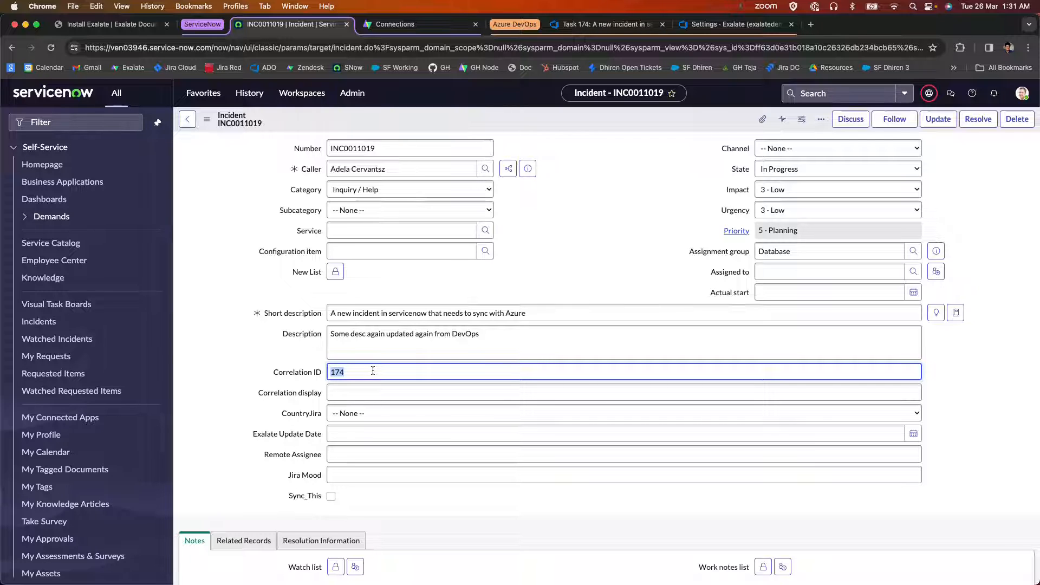
left_click(413, 289)
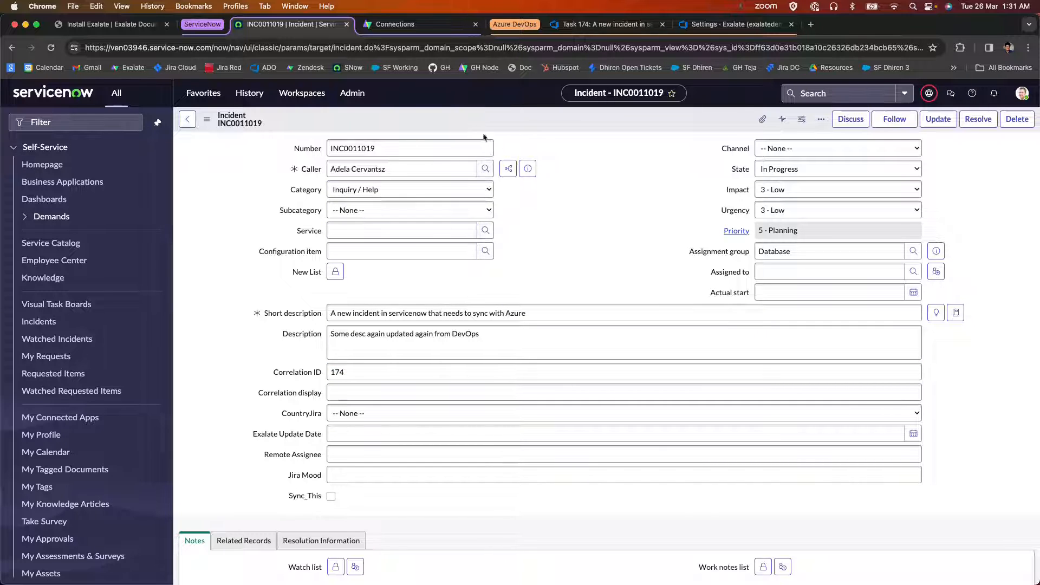
Search the Exalate documentation for "how to sync priority" and open "How to Sync Urgency and Priority between ServiceNow and Jira".
left_click(811, 25)
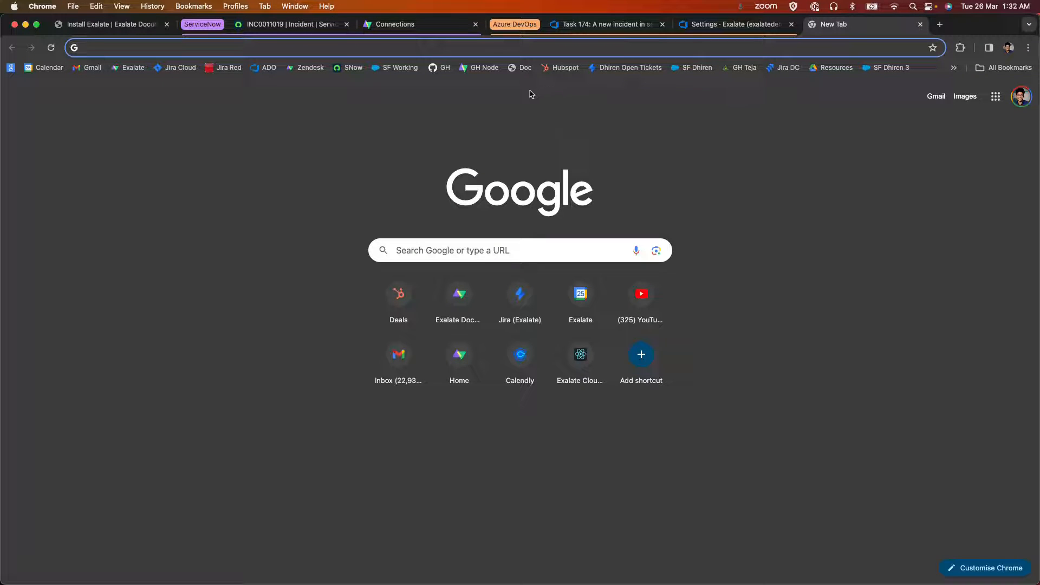
left_click(520, 68)
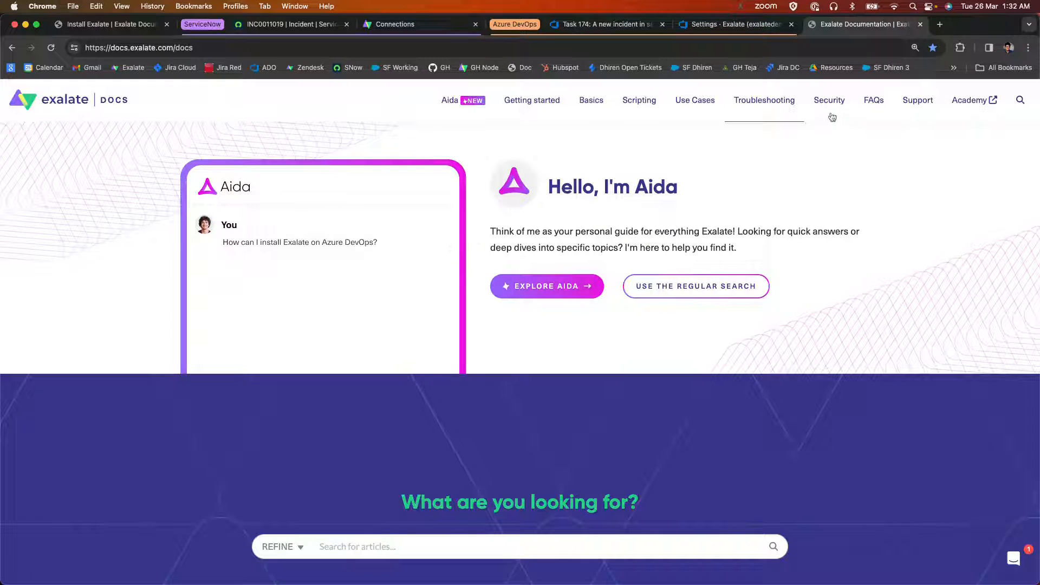
left_click(1019, 100)
type("how to sync priority")
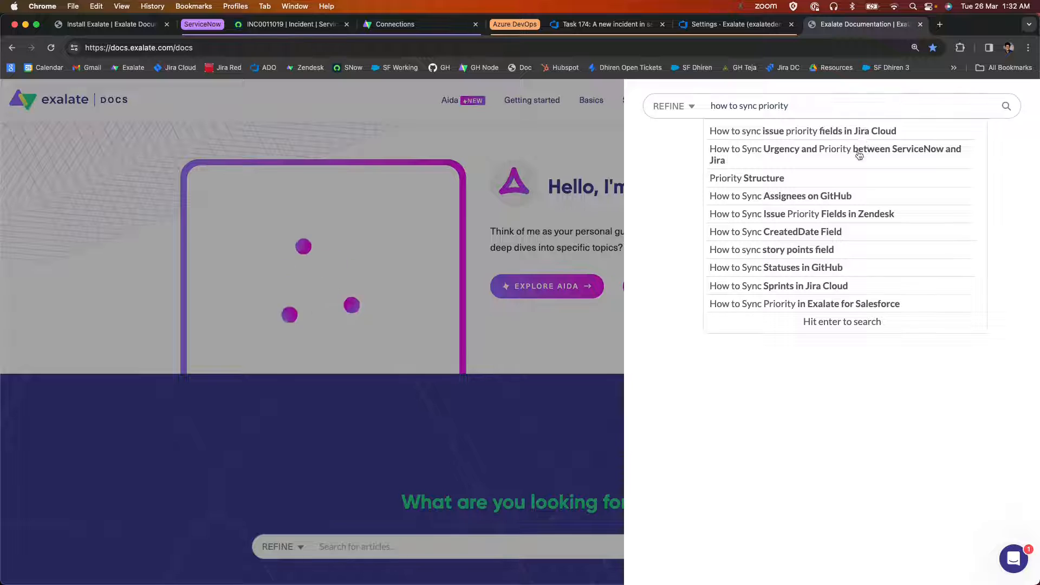
left_click(861, 152)
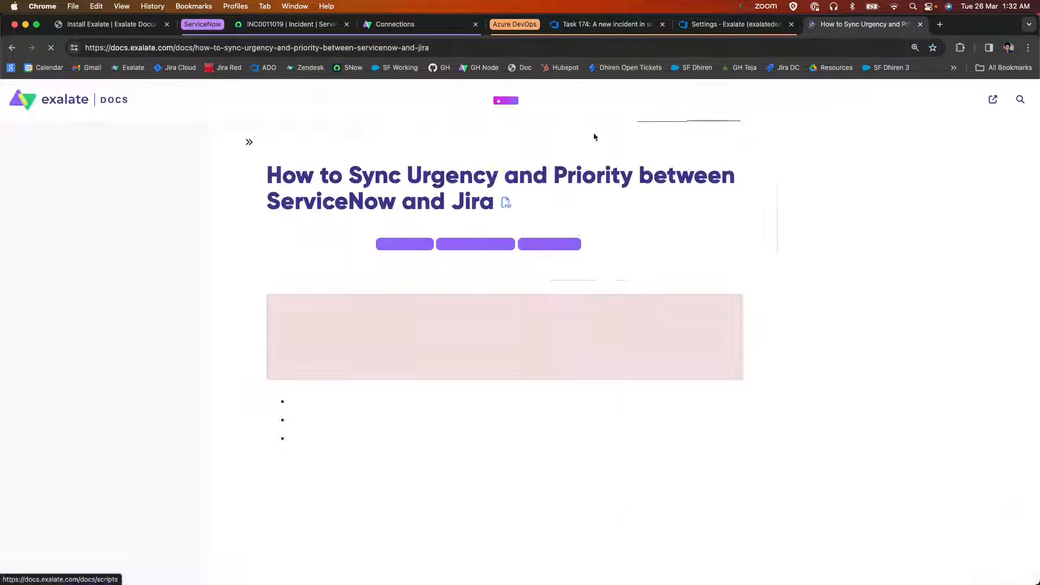
Examine the ServiceNow incoming sync script that maps urgency values in the article.
scroll(515, 352, "down", 10)
scroll(460, 383, "down", 9)
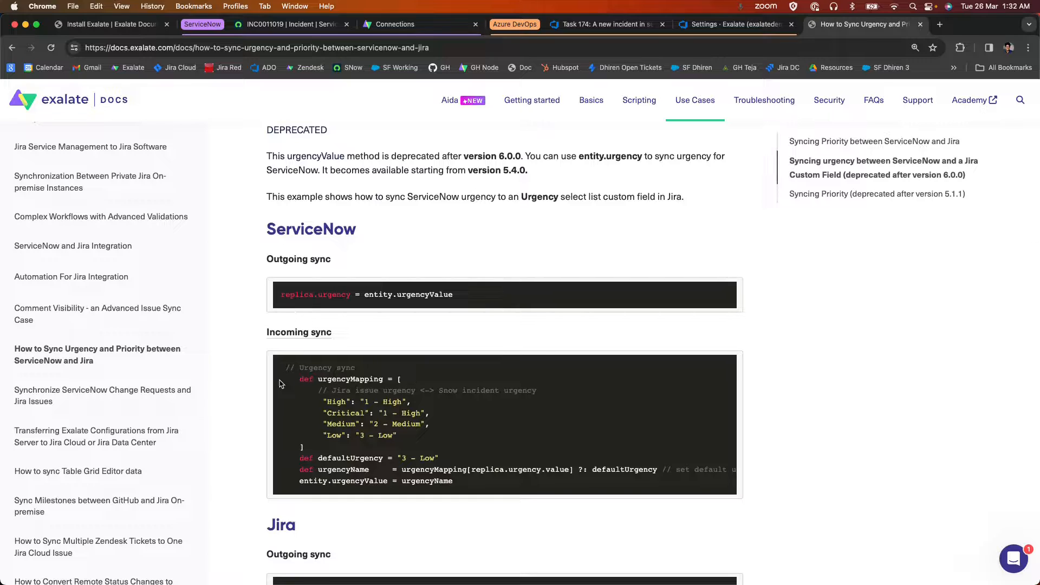
left_click_drag(280, 383, 469, 491)
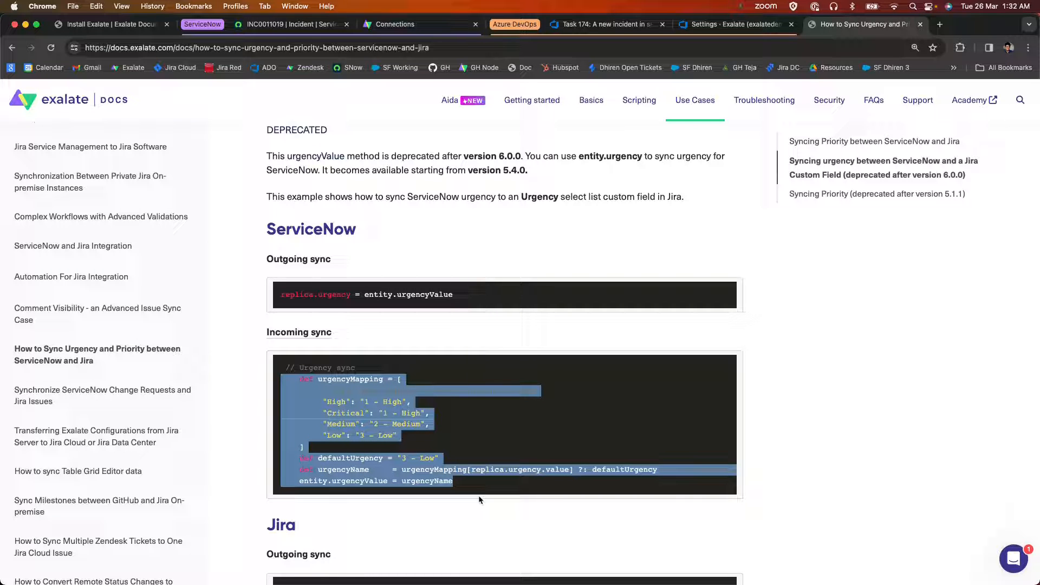
scroll(678, 398, "up", 10)
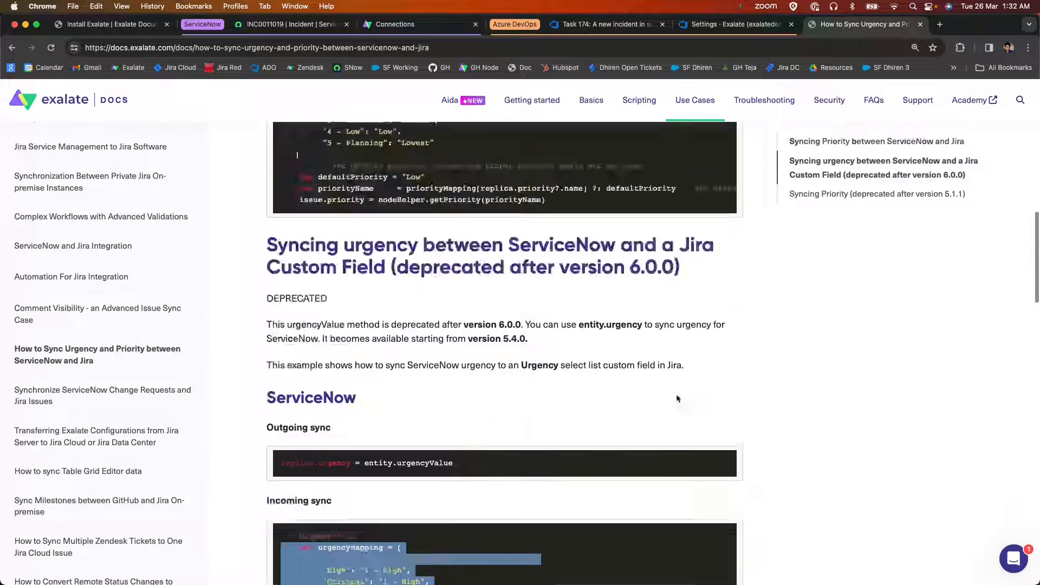
Search the documentation for "how to sync refere" and open "How to Send and Update Reference Fields in ServiceNow".
left_click(1022, 100)
type("how")
type(" to")
type(" r")
type(" sync re")
type("fere")
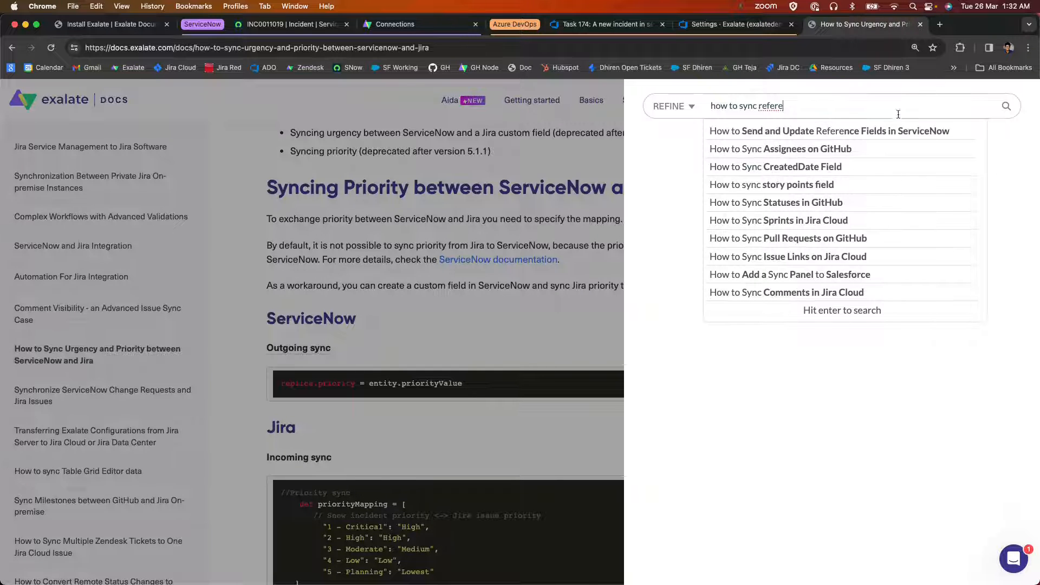
left_click(894, 129)
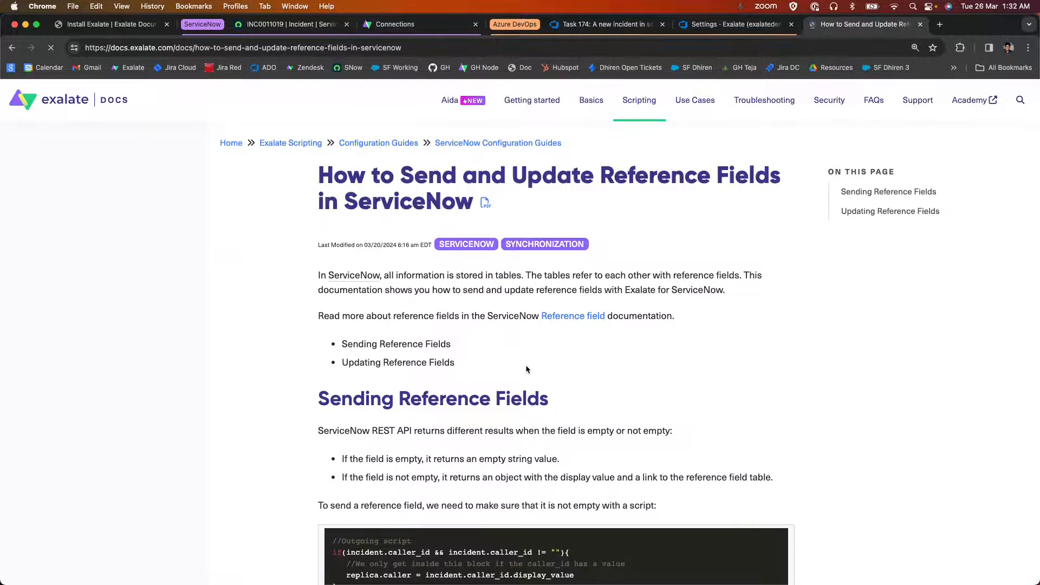
Read through the outgoing and incoming script examples for ServiceNow reference fields.
scroll(525, 369, "down", 10)
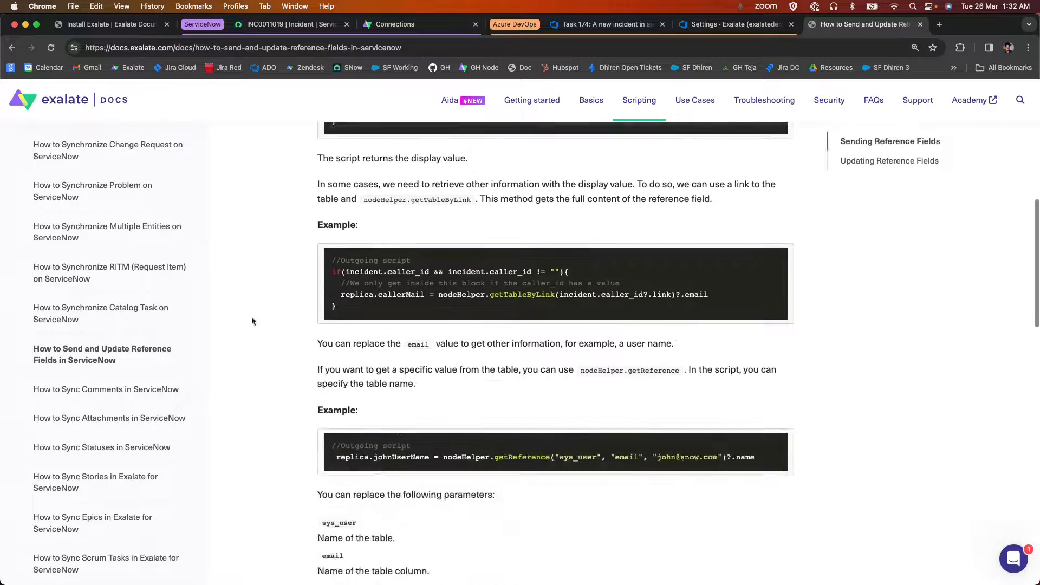
scroll(447, 234, "down", 15)
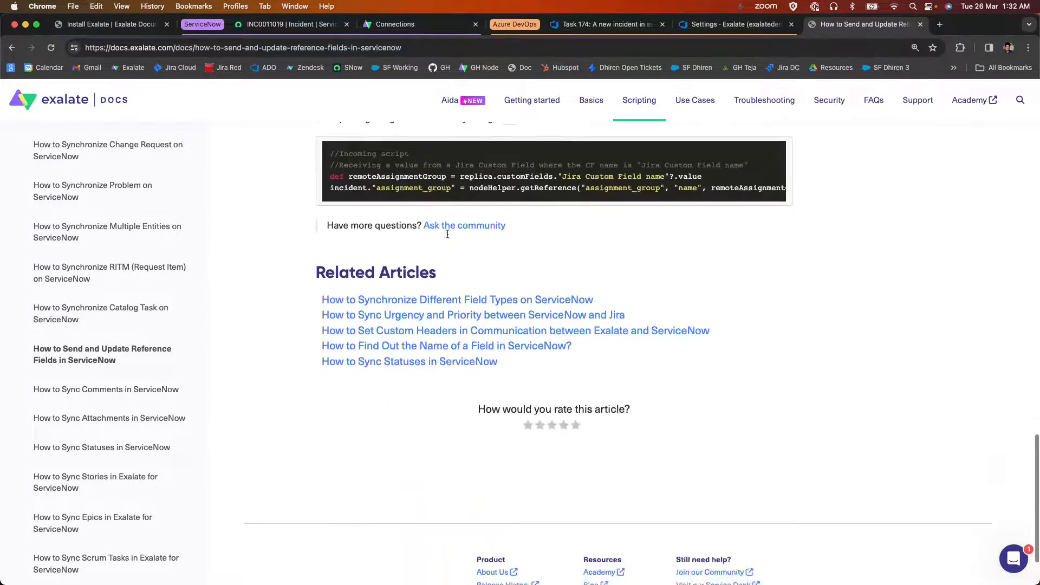
scroll(447, 234, "up", 20)
Open the Aida assistant in the Exalate documentation, read its introduction and start a chat.
left_click(450, 112)
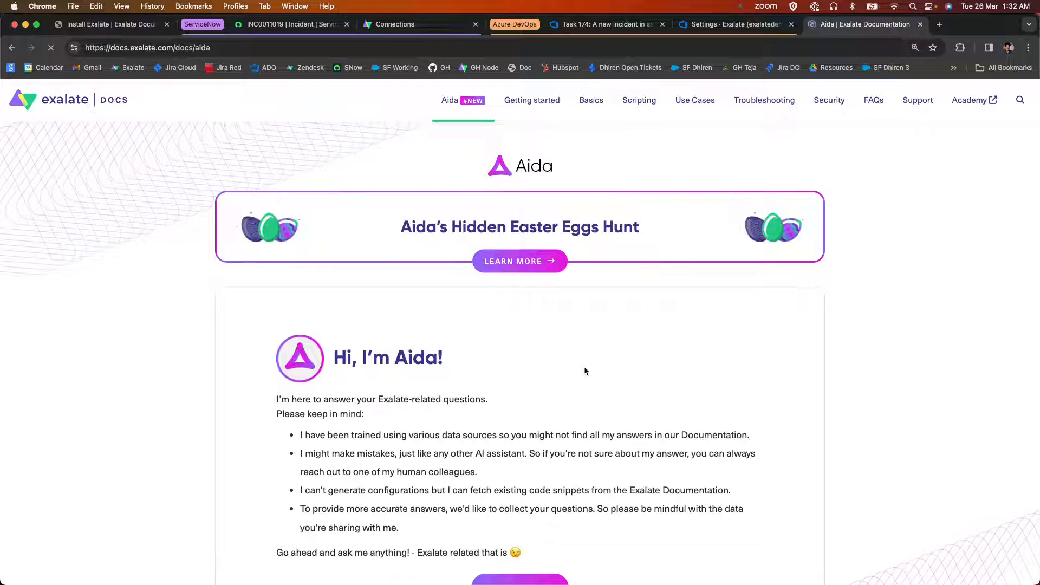
scroll(584, 366, "down", 3)
left_click_drag(445, 373, 613, 370)
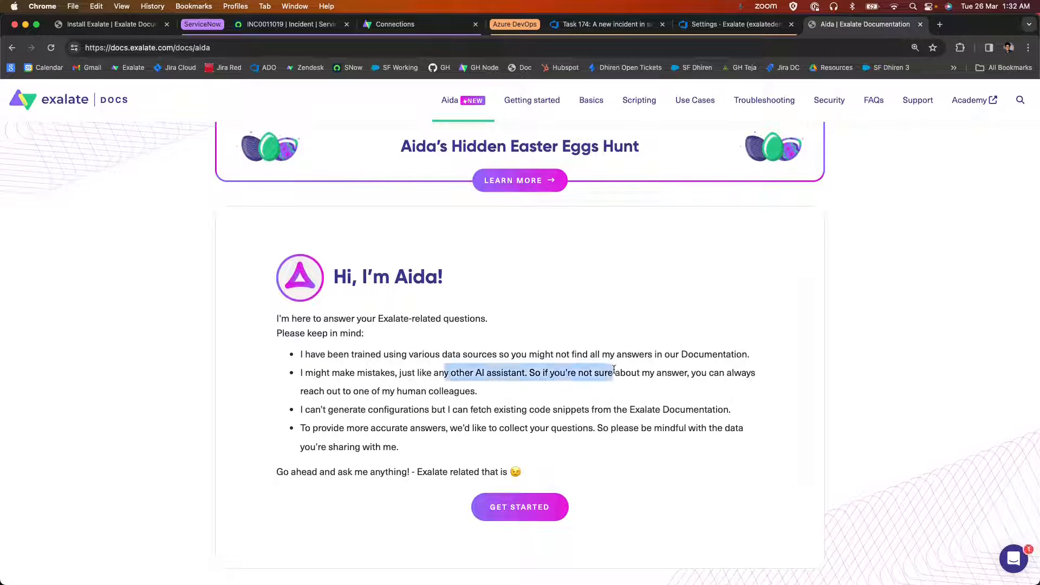
left_click(521, 518)
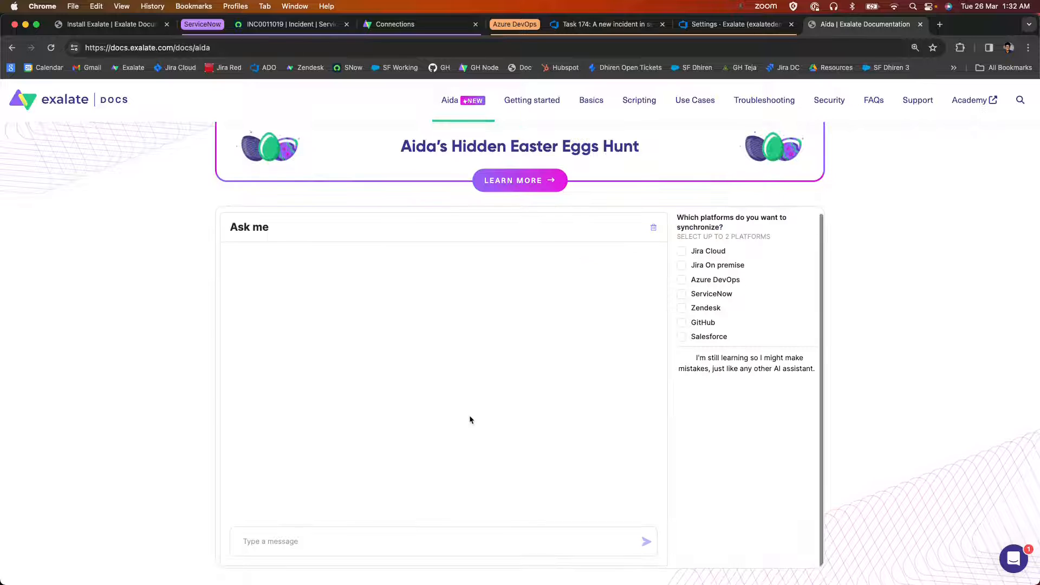
Select Azure DevOps and ServiceNow as the platforms and ask Aida "how to sync custom fields?".
scroll(469, 417, "down", 1)
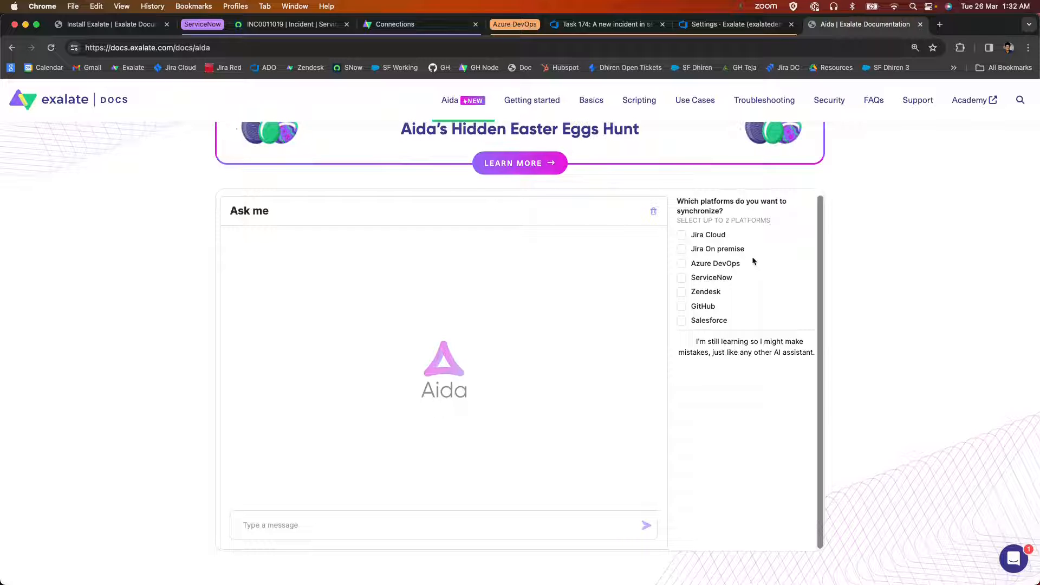
left_click(682, 266)
left_click(379, 524)
type("how to sync")
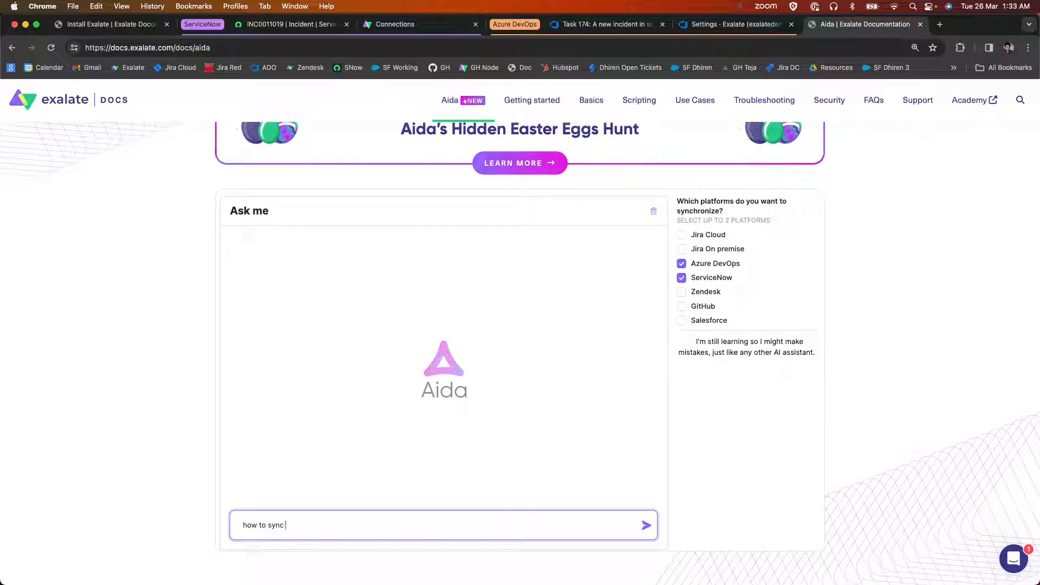
type(" custom fields?")
key("Return")
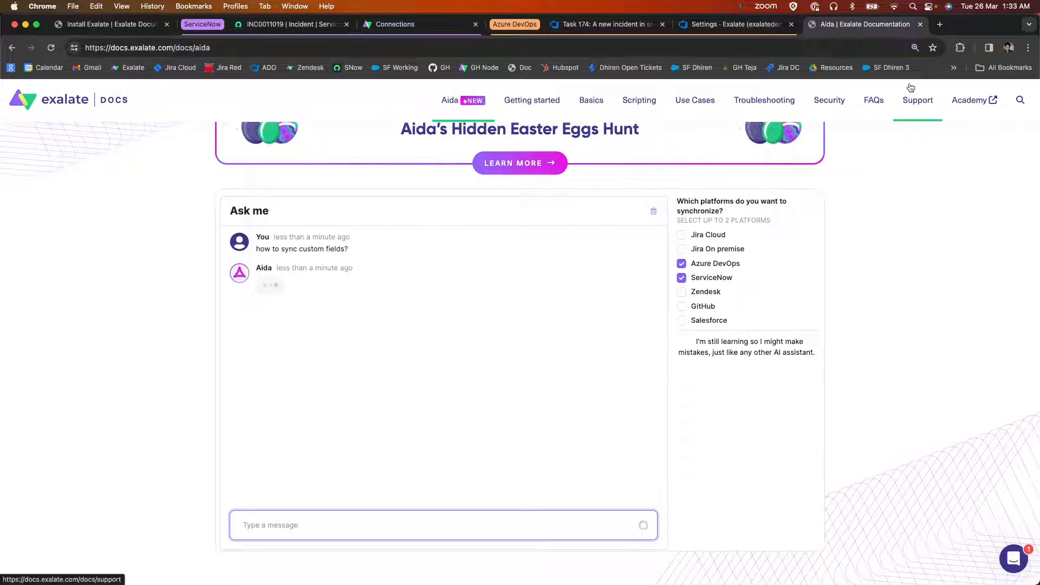
Open the Exalate Academy site in a new browser tab and look through its list of video lessons.
left_click(938, 25)
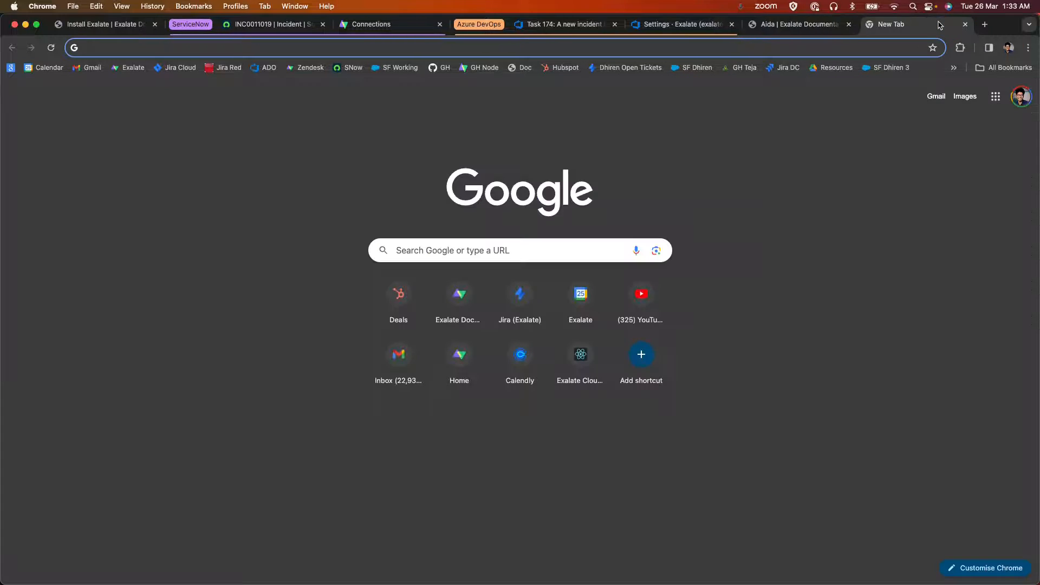
type("academ")
key("Return")
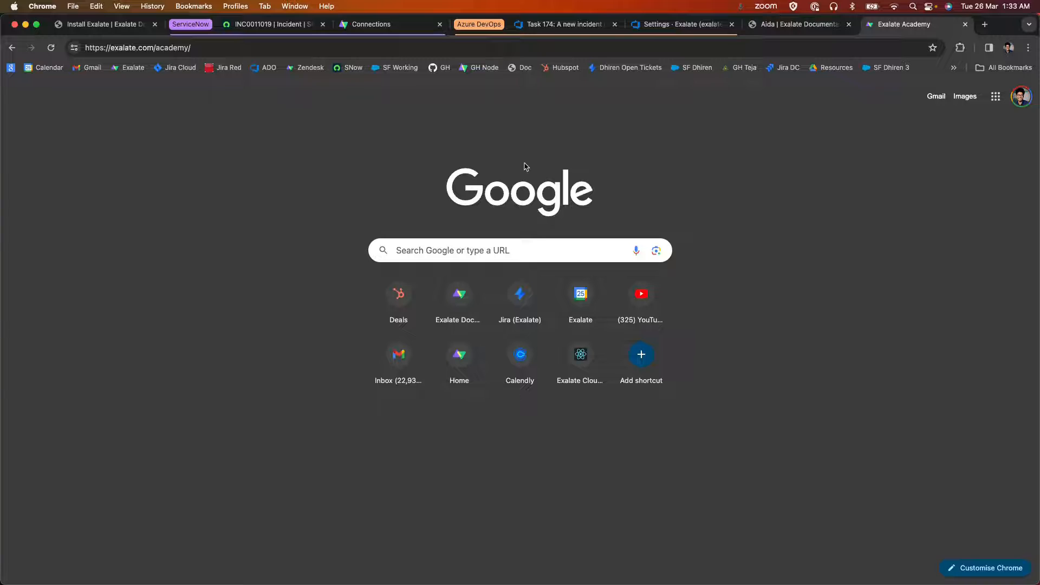
scroll(485, 215, "down", 10)
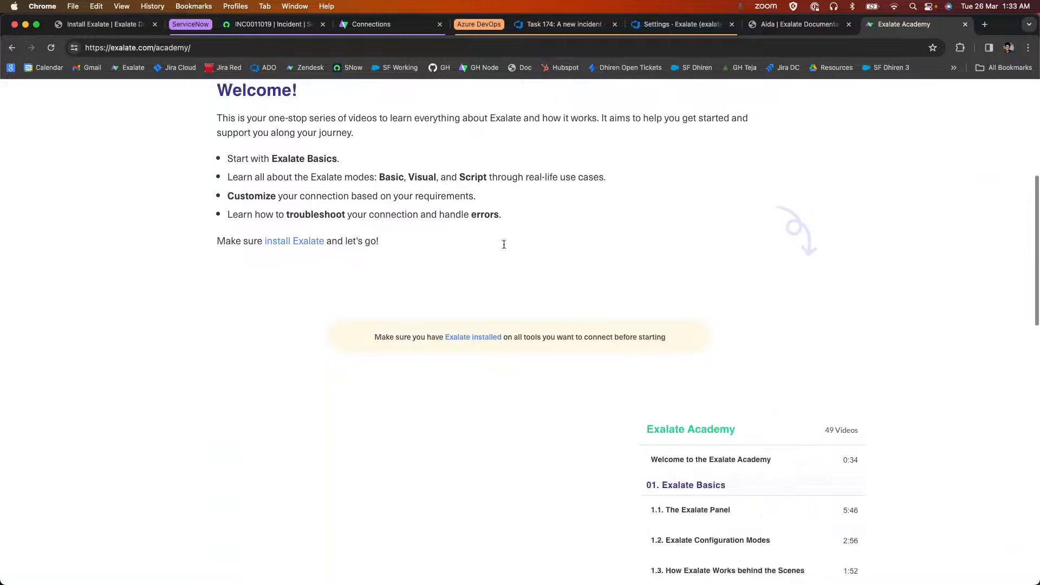
scroll(790, 363, "down", 3)
scroll(782, 297, "down", 10)
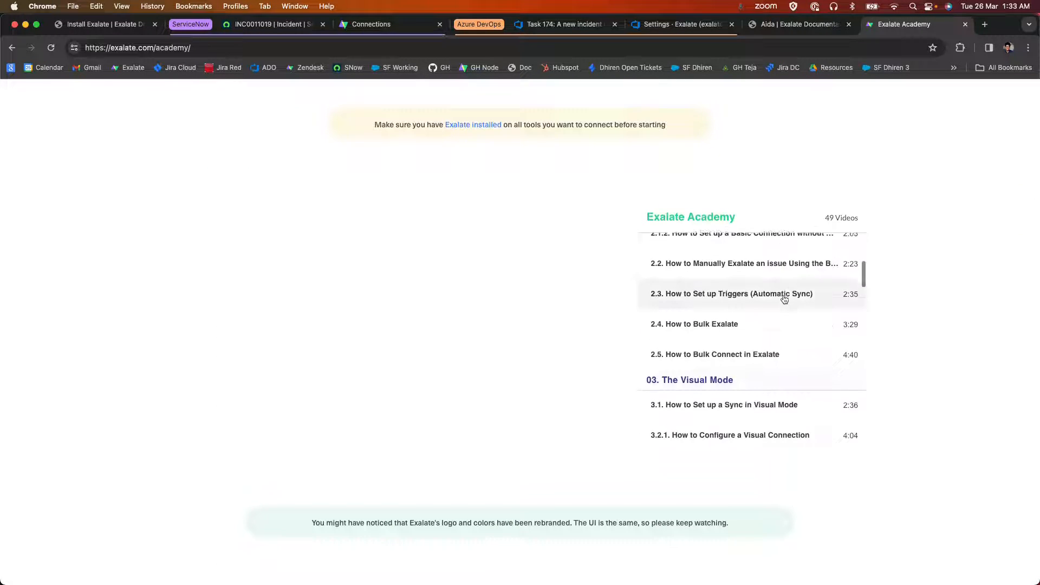
scroll(784, 299, "up", 7)
scroll(784, 299, "down", 8)
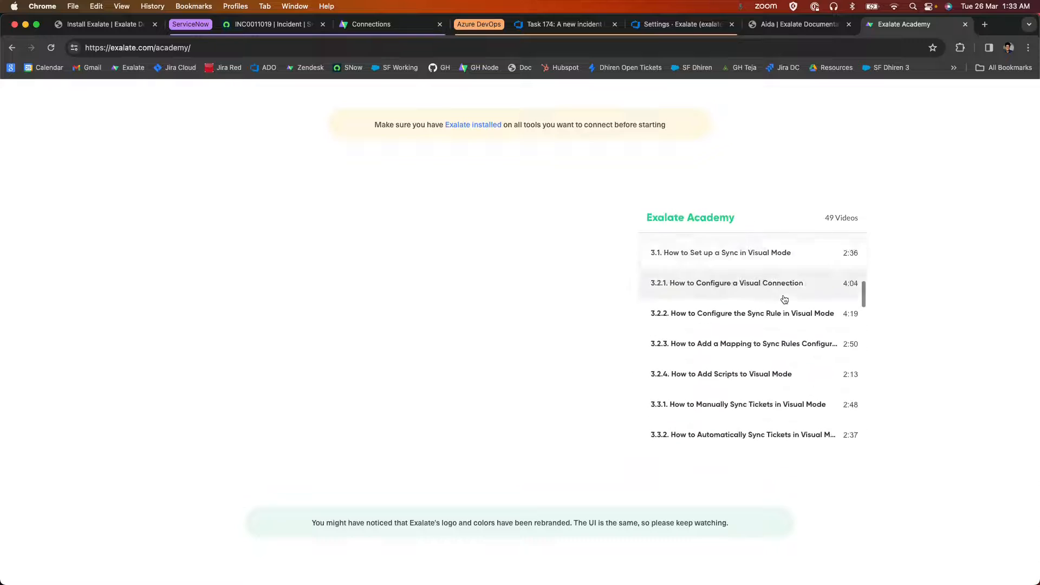
scroll(784, 299, "up", 10)
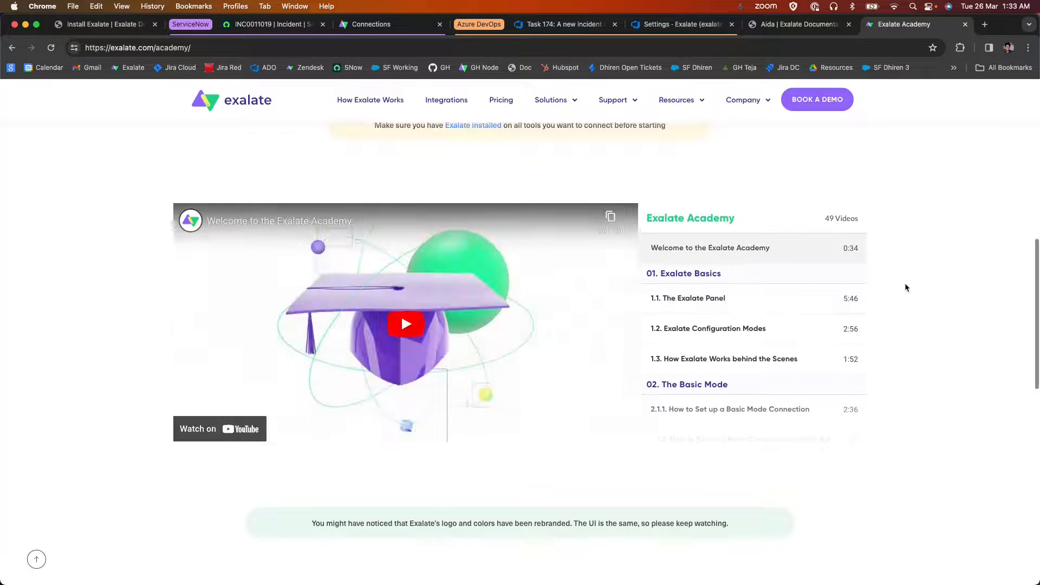
scroll(905, 287, "up", 5)
Return to the Aida chat and read its answer on syncing custom fields, including the outgoing and incoming script examples.
left_click(796, 24)
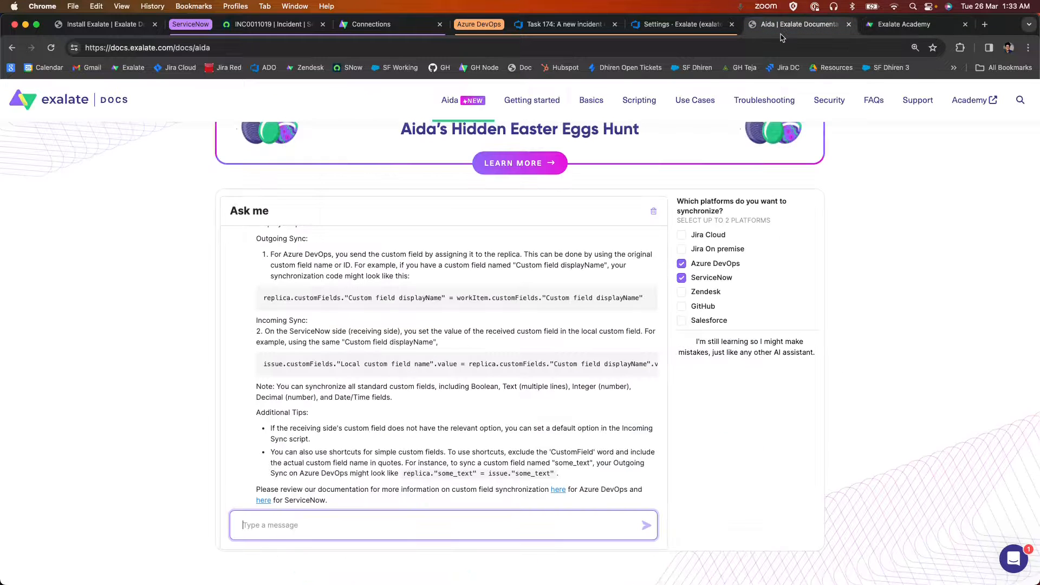
scroll(516, 261, "up", 3)
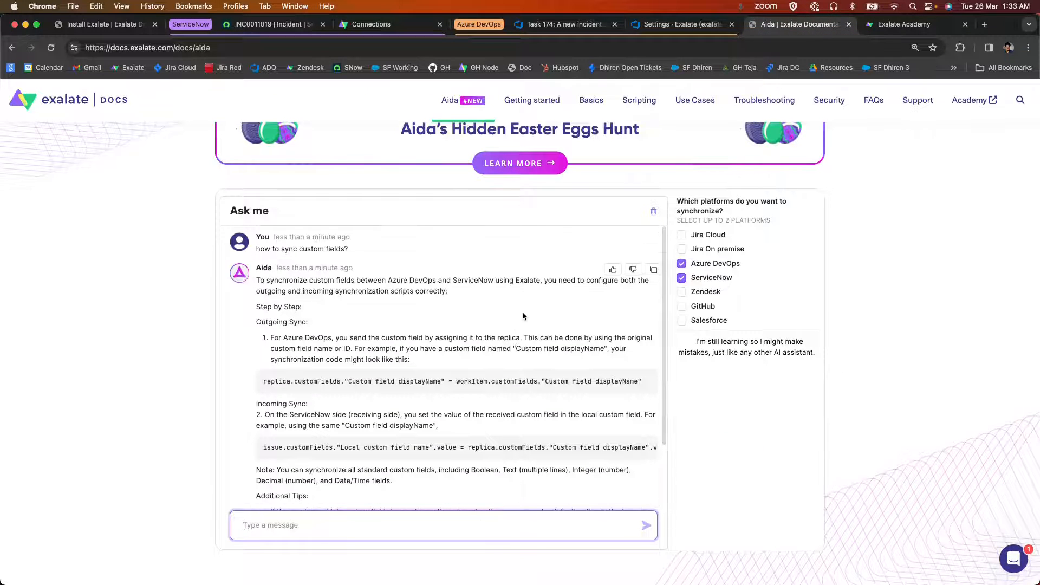
scroll(516, 262, "up", 1)
scroll(624, 359, "down", 2)
left_click_drag(624, 359, 291, 359)
scroll(282, 387, "down", 2)
left_click(282, 388)
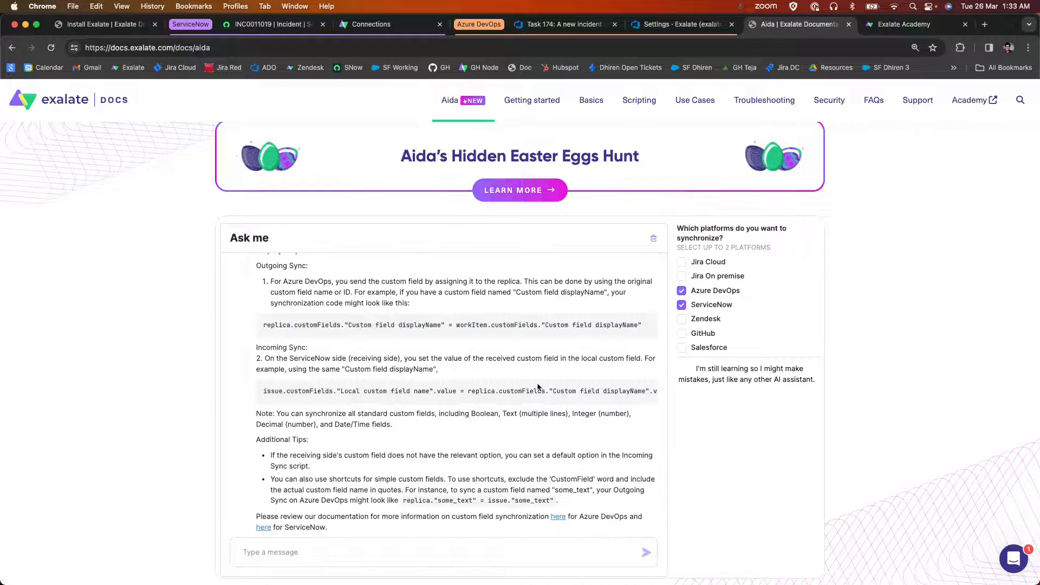
left_click_drag(649, 390, 280, 404)
scroll(281, 404, "down", 1)
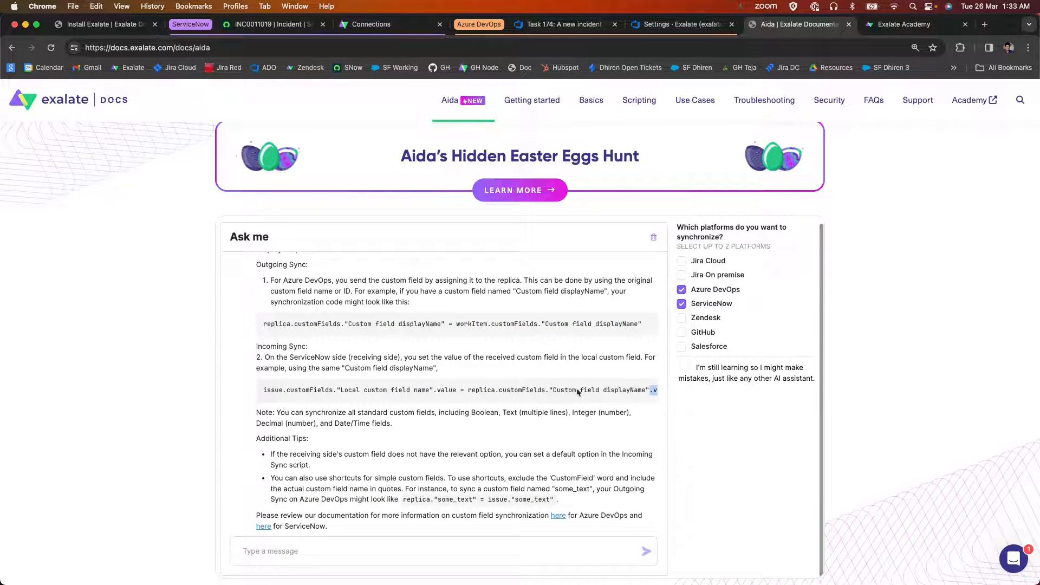
scroll(410, 512, "down", 1)
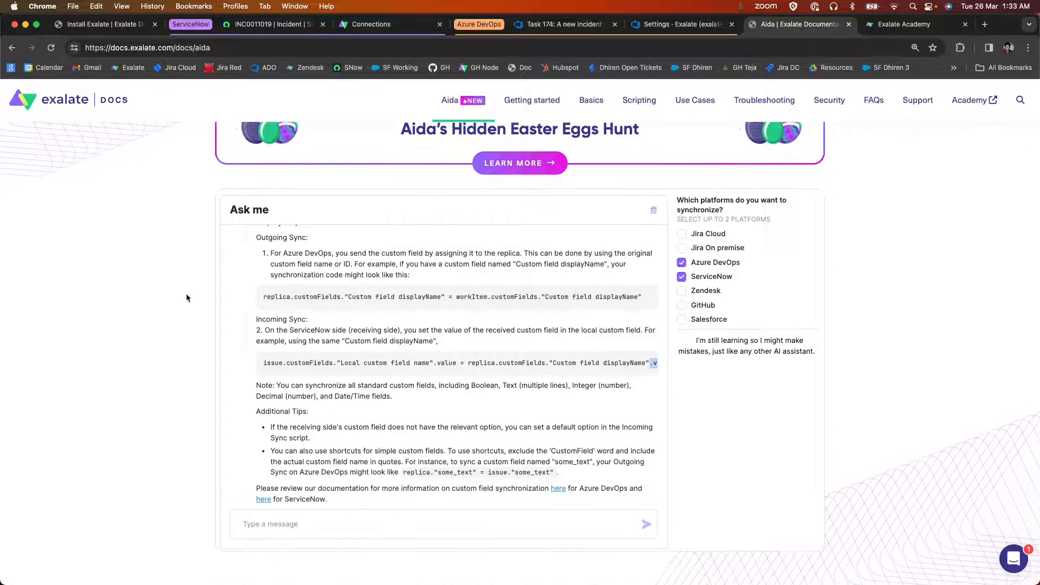